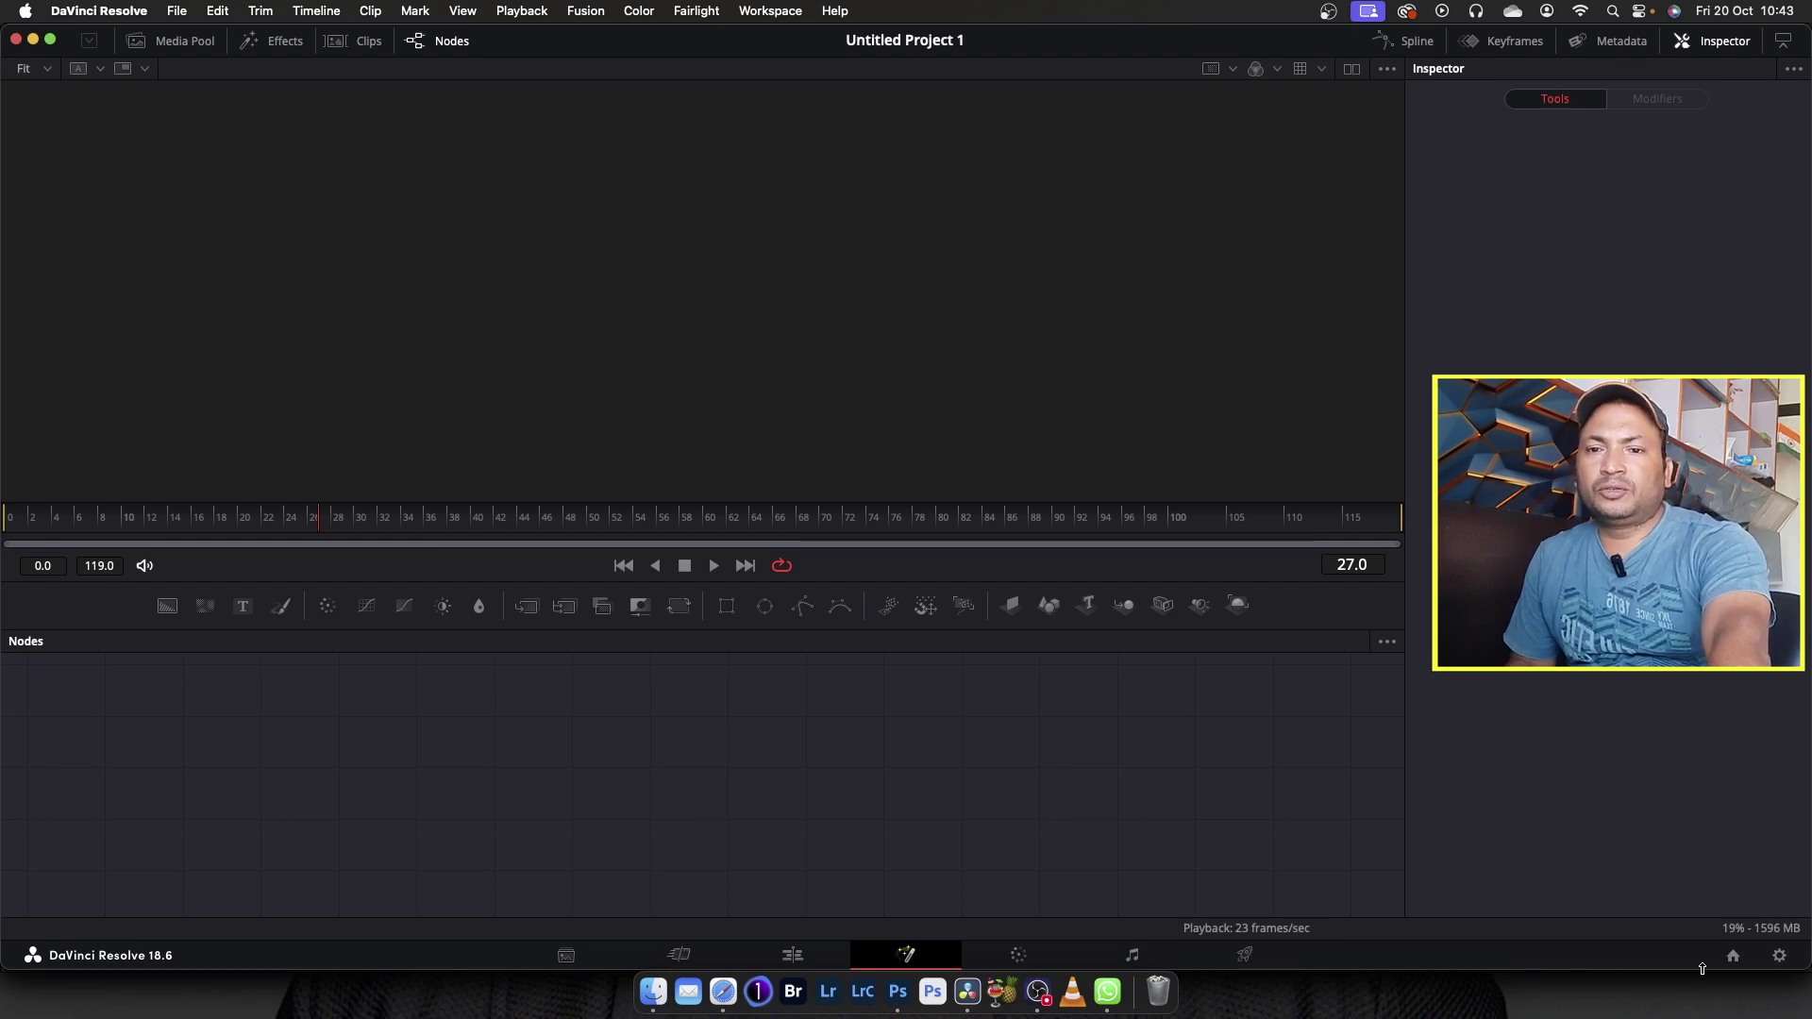
Create a new project named Logo 3D from the project manager.
click(1733, 957)
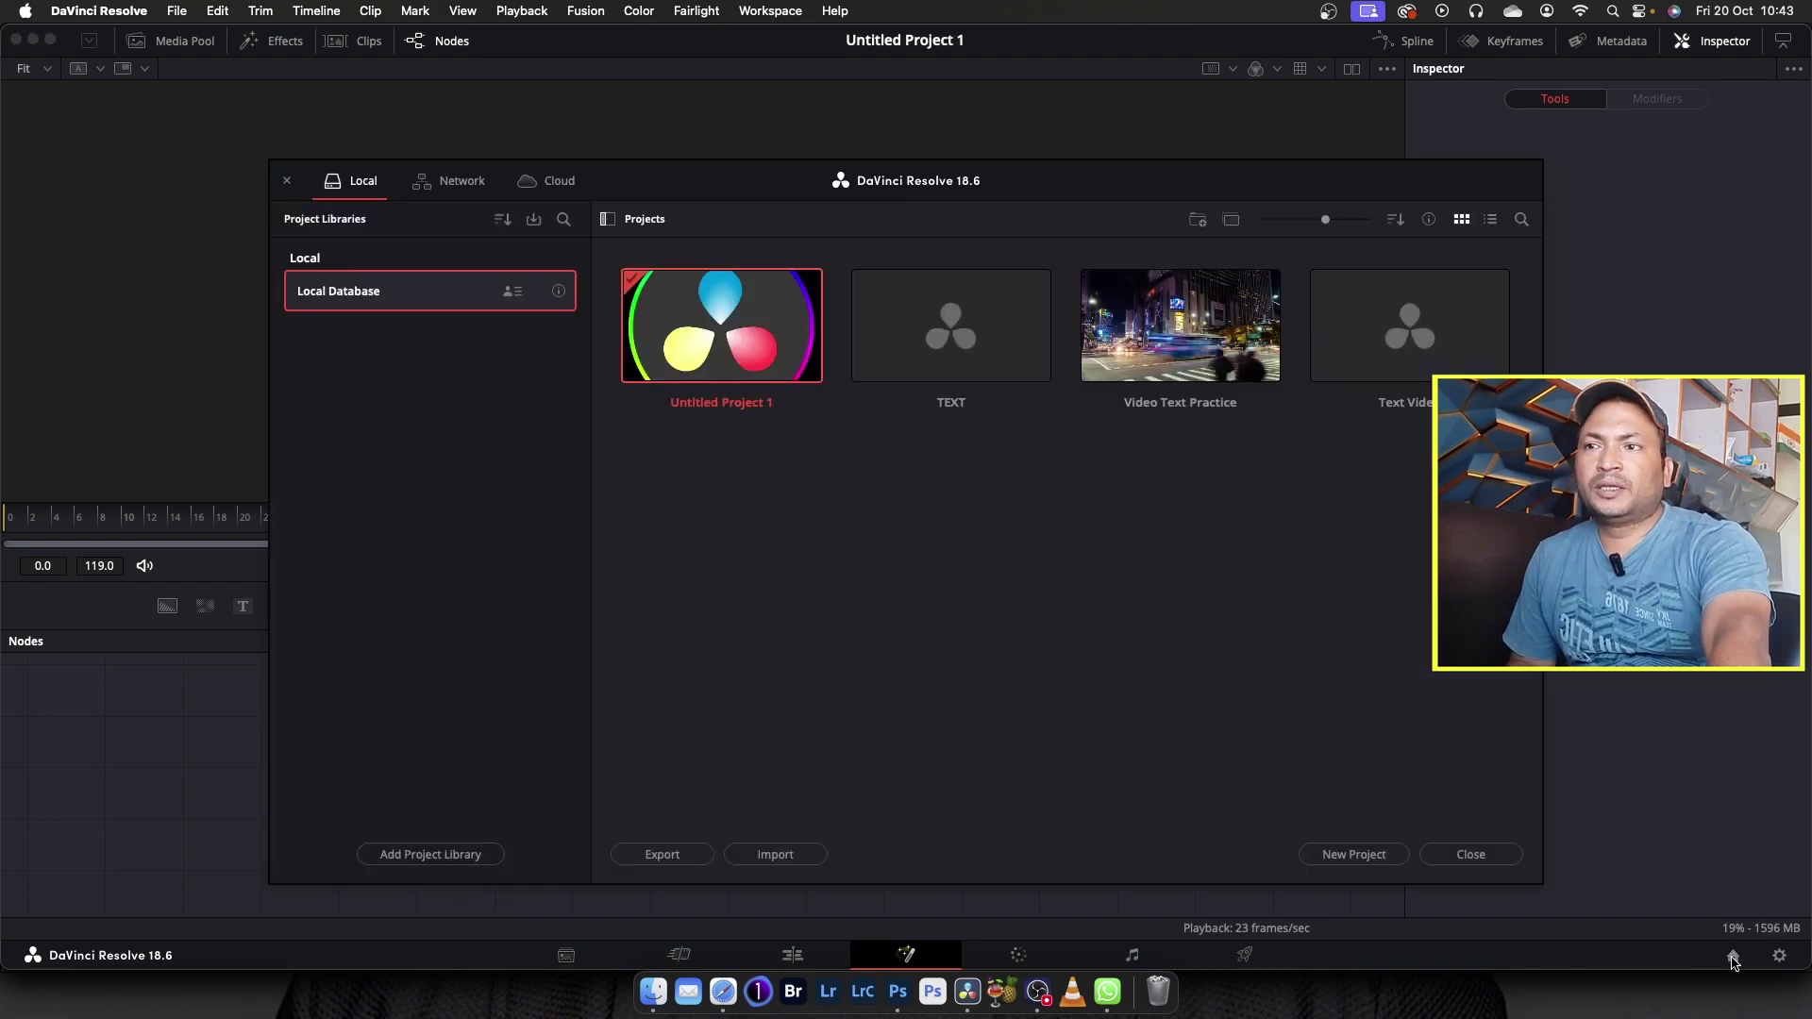
click(1339, 861)
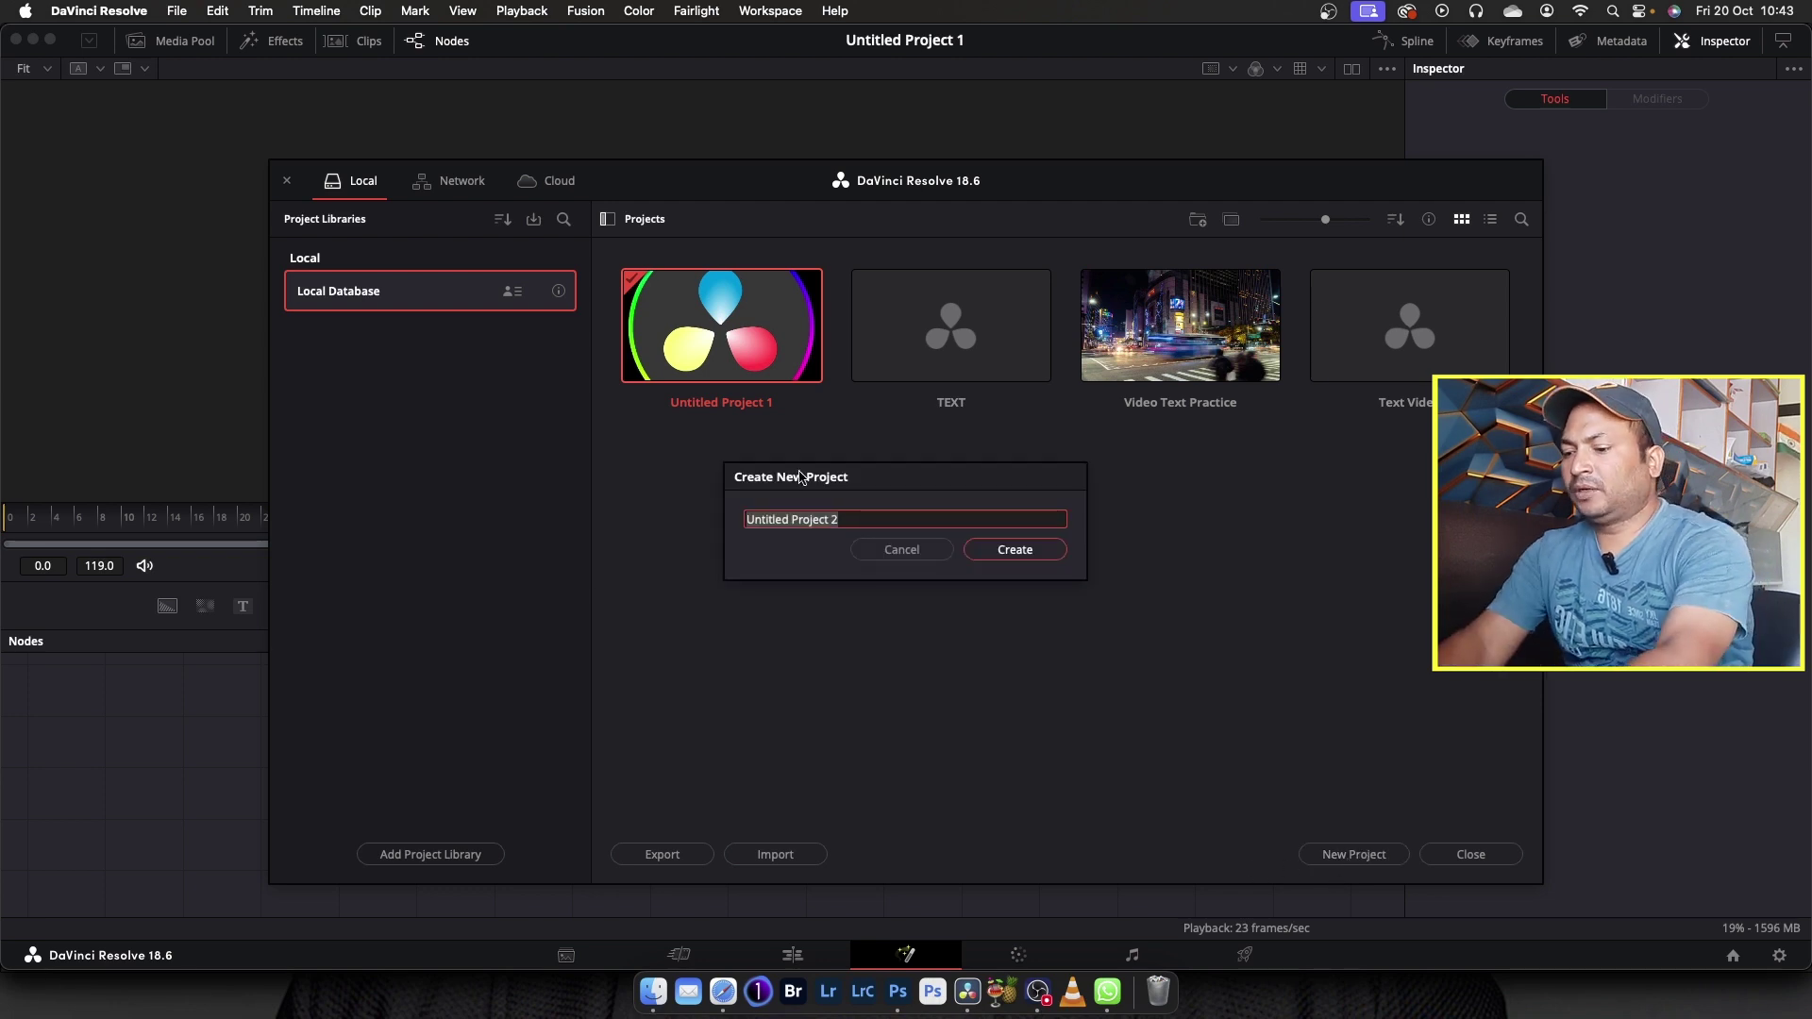
text(Logo 3D)
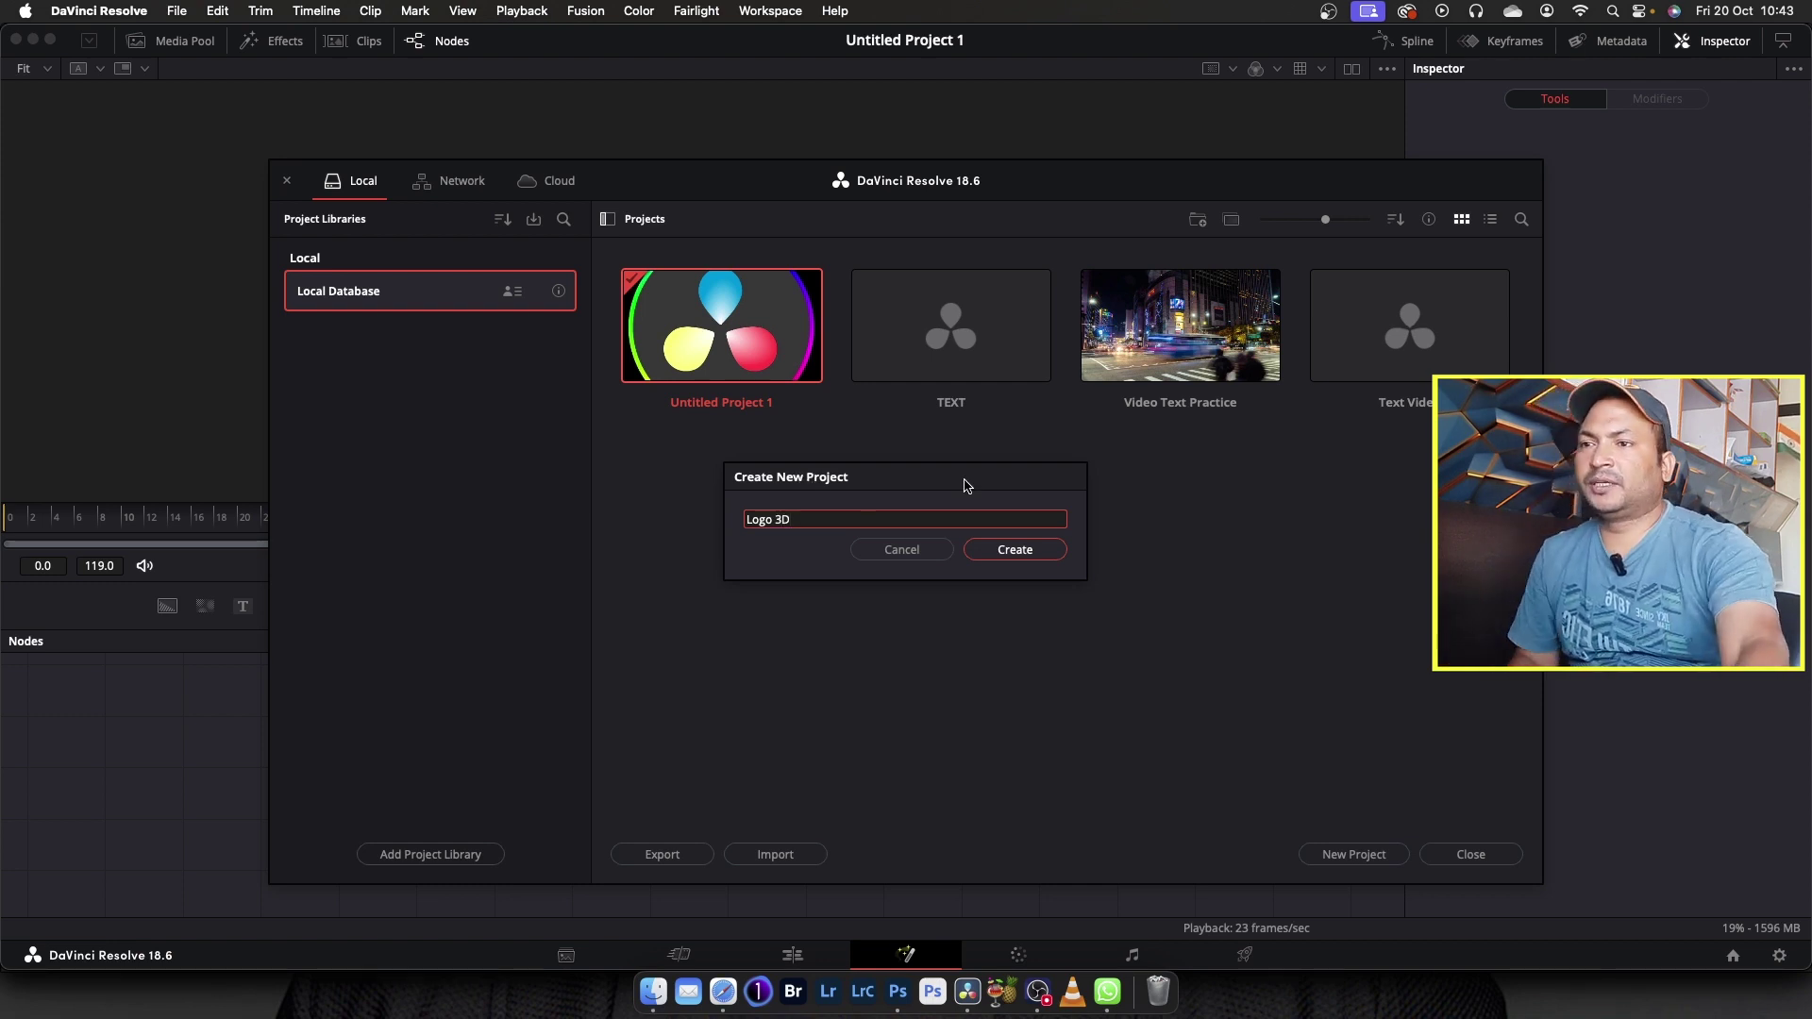
click(1014, 550)
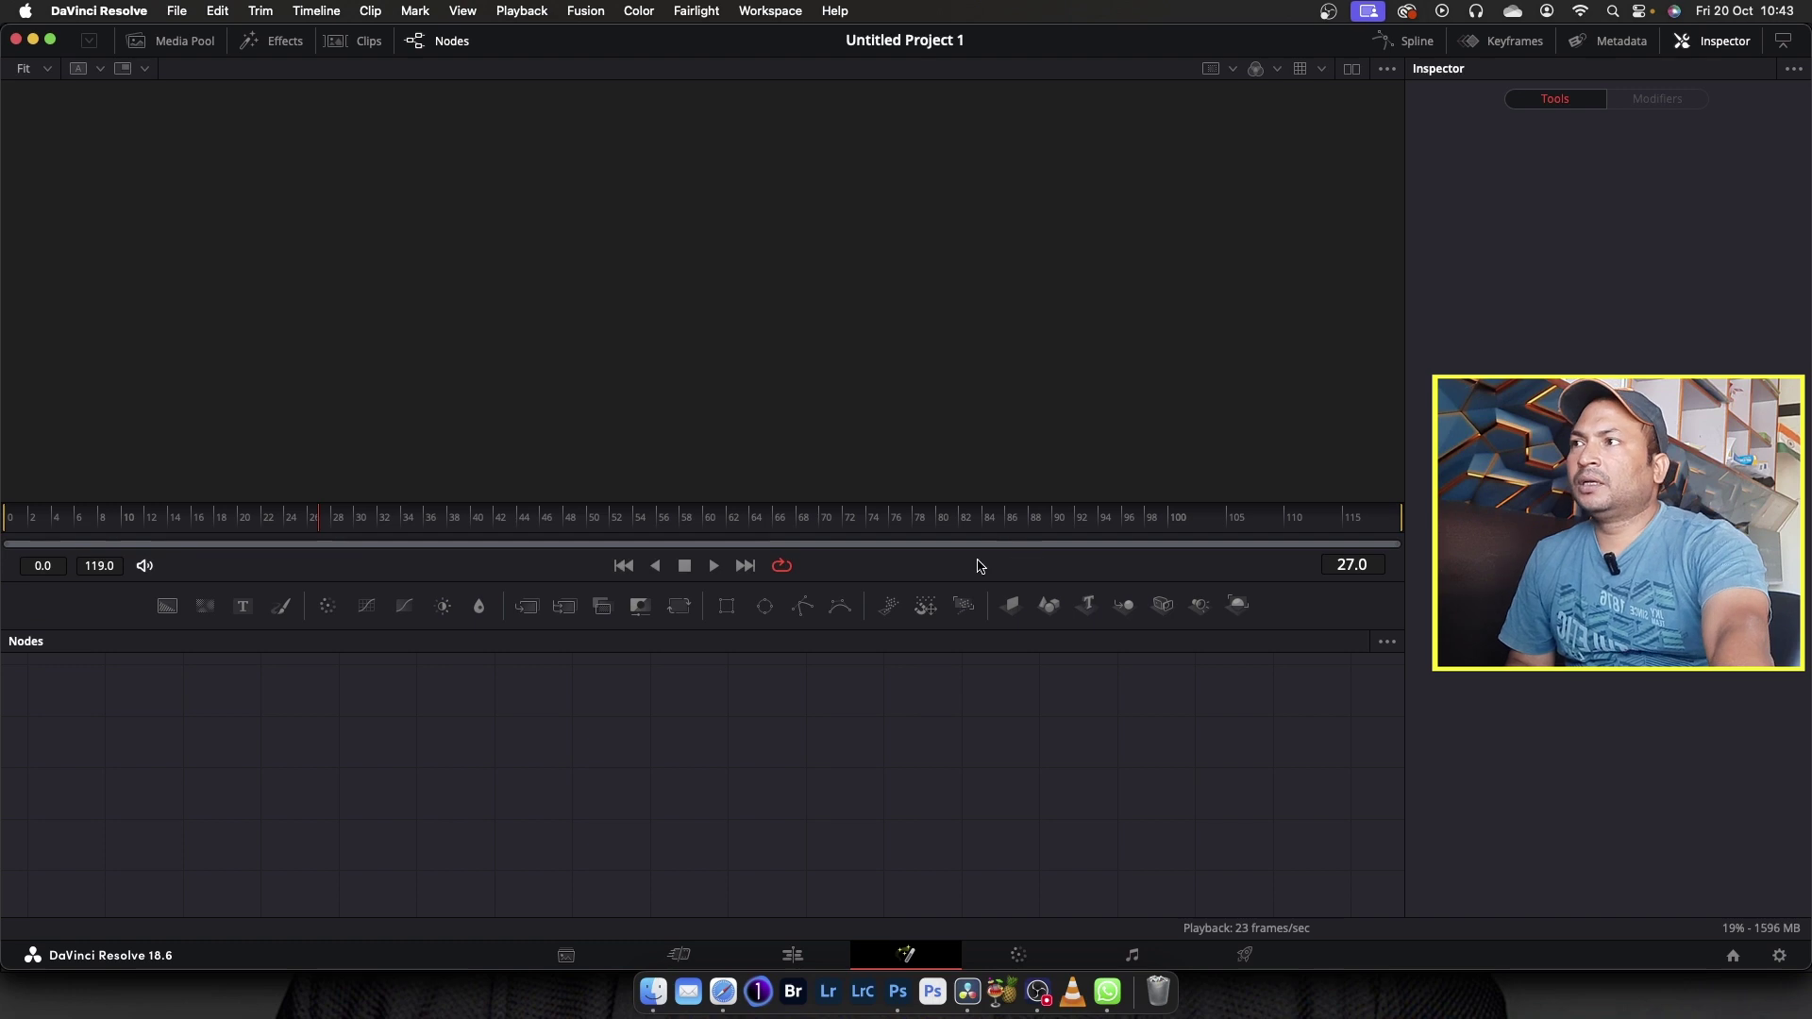
Go through the pages to the Fusion page and show the Media Pool.
click(550, 966)
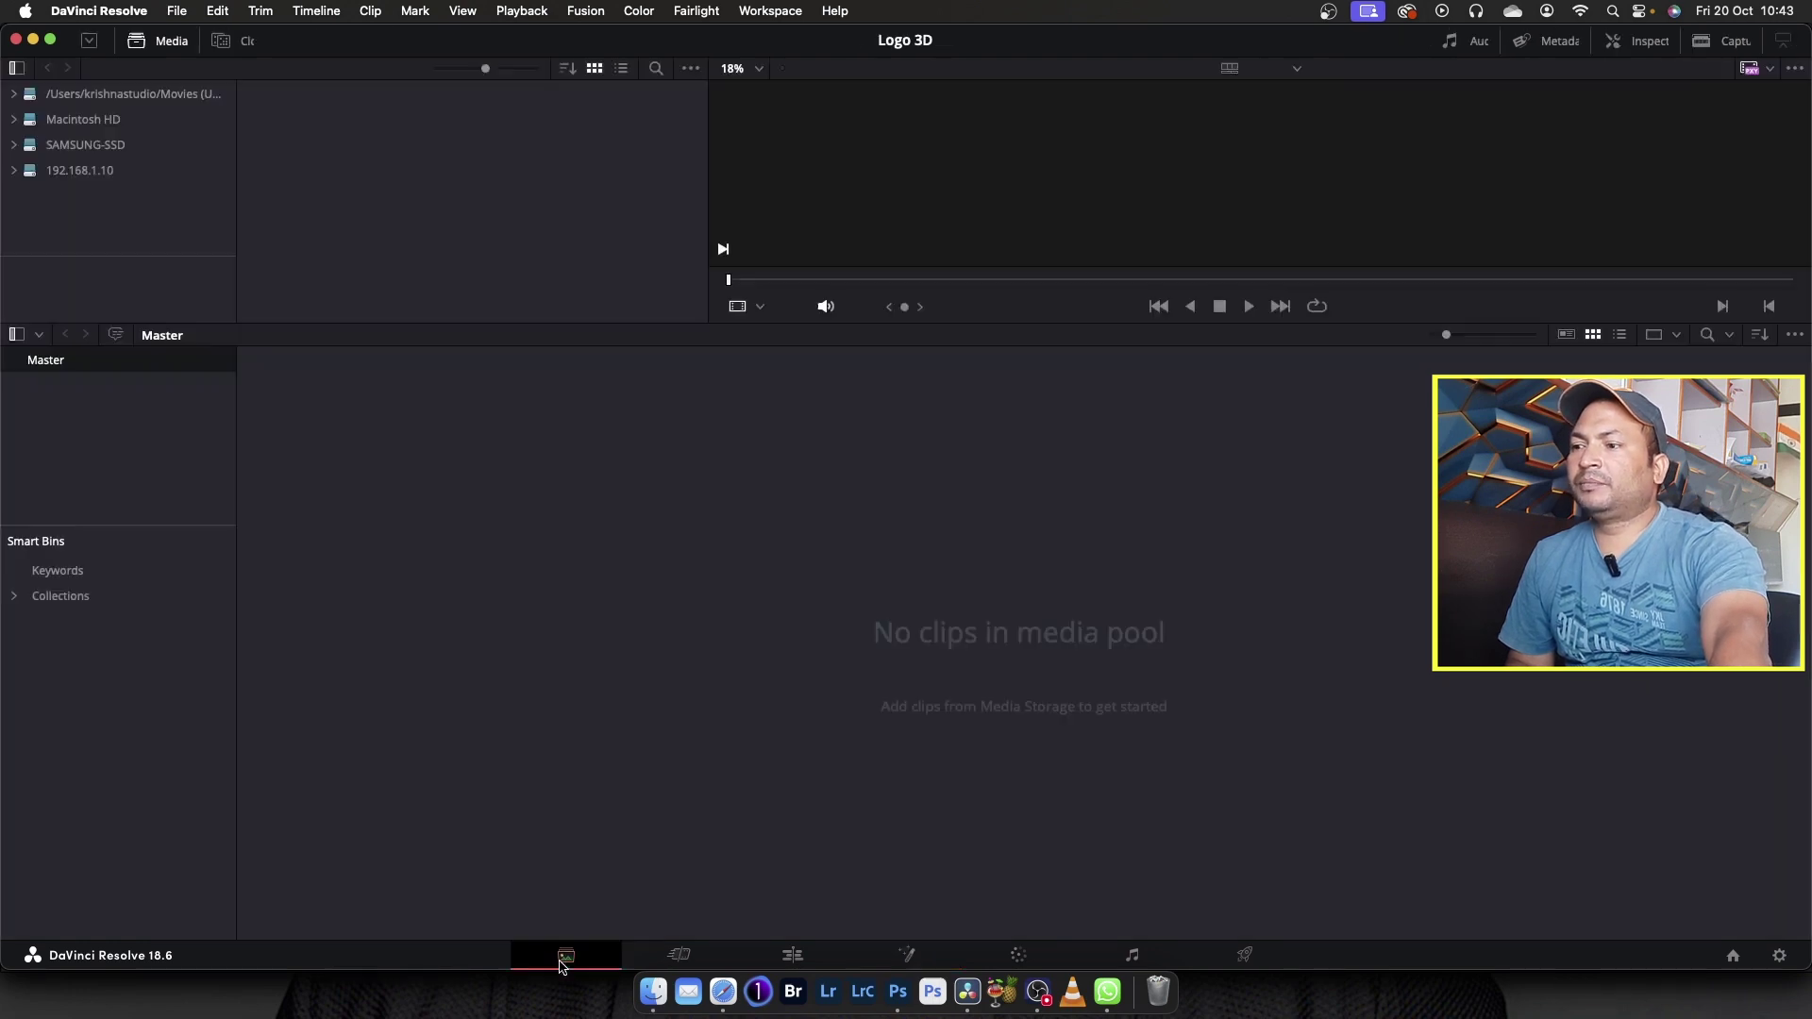
click(678, 957)
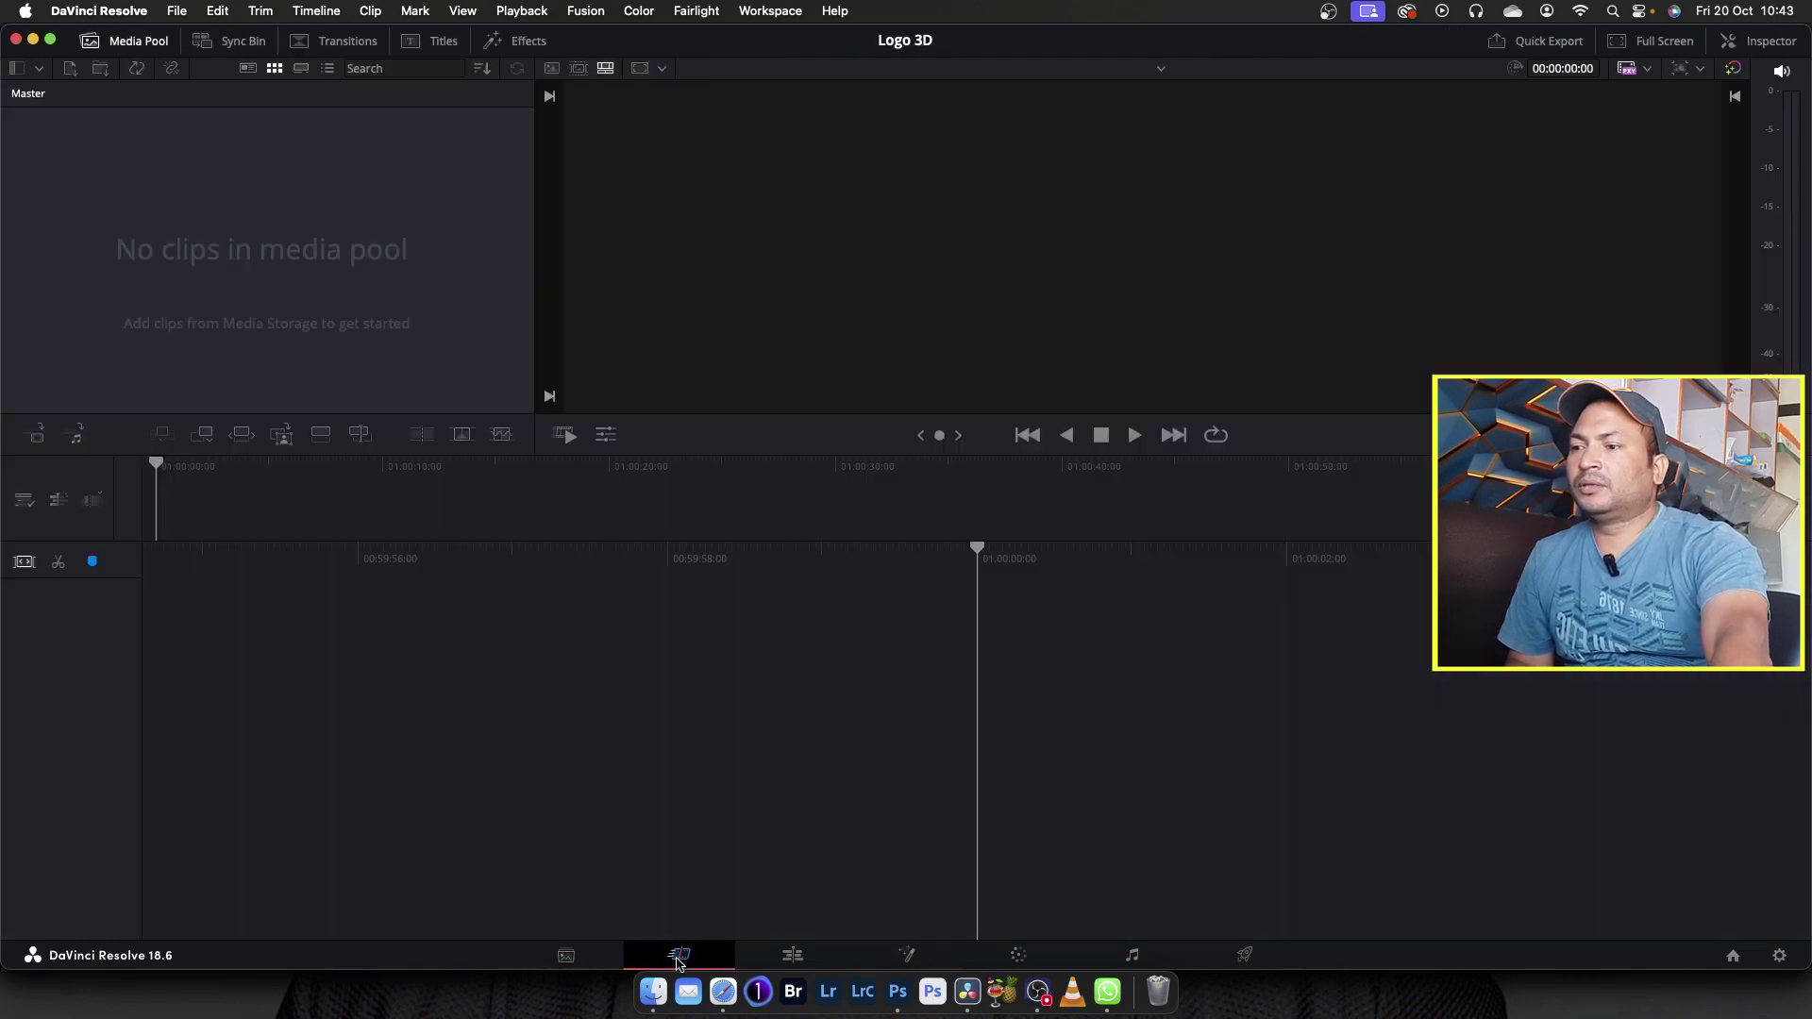
click(796, 959)
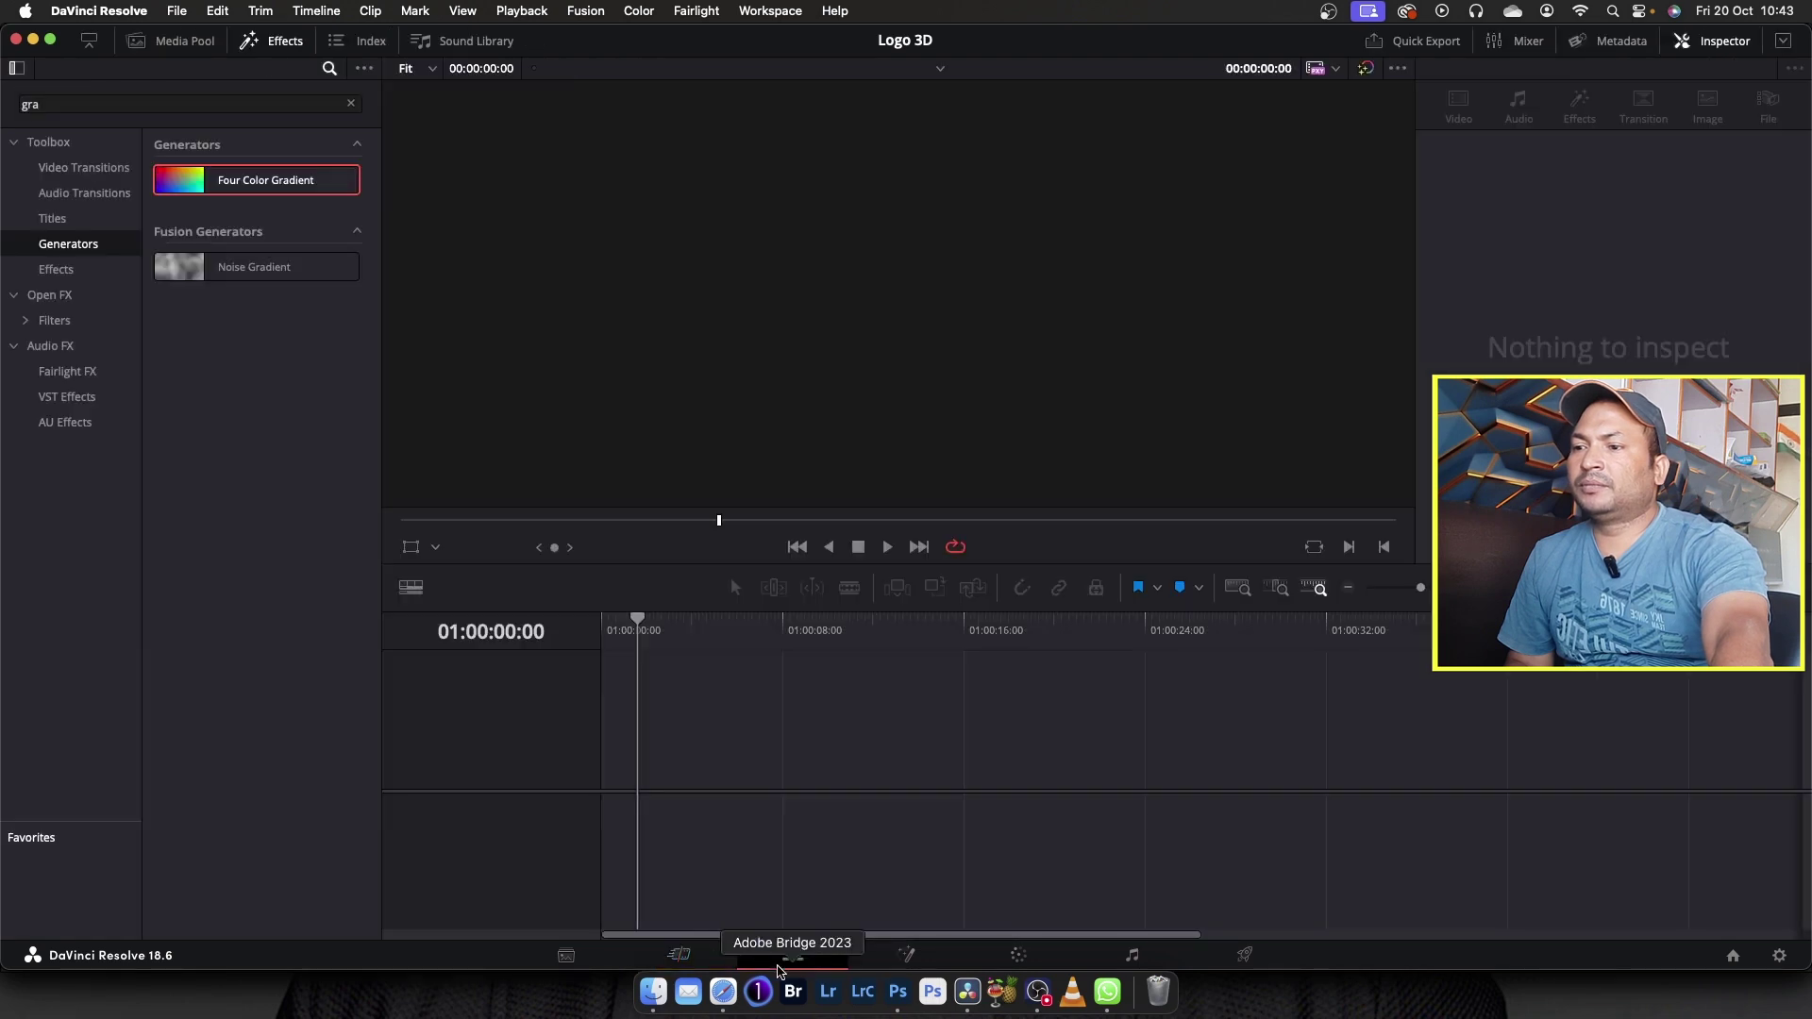
click(907, 959)
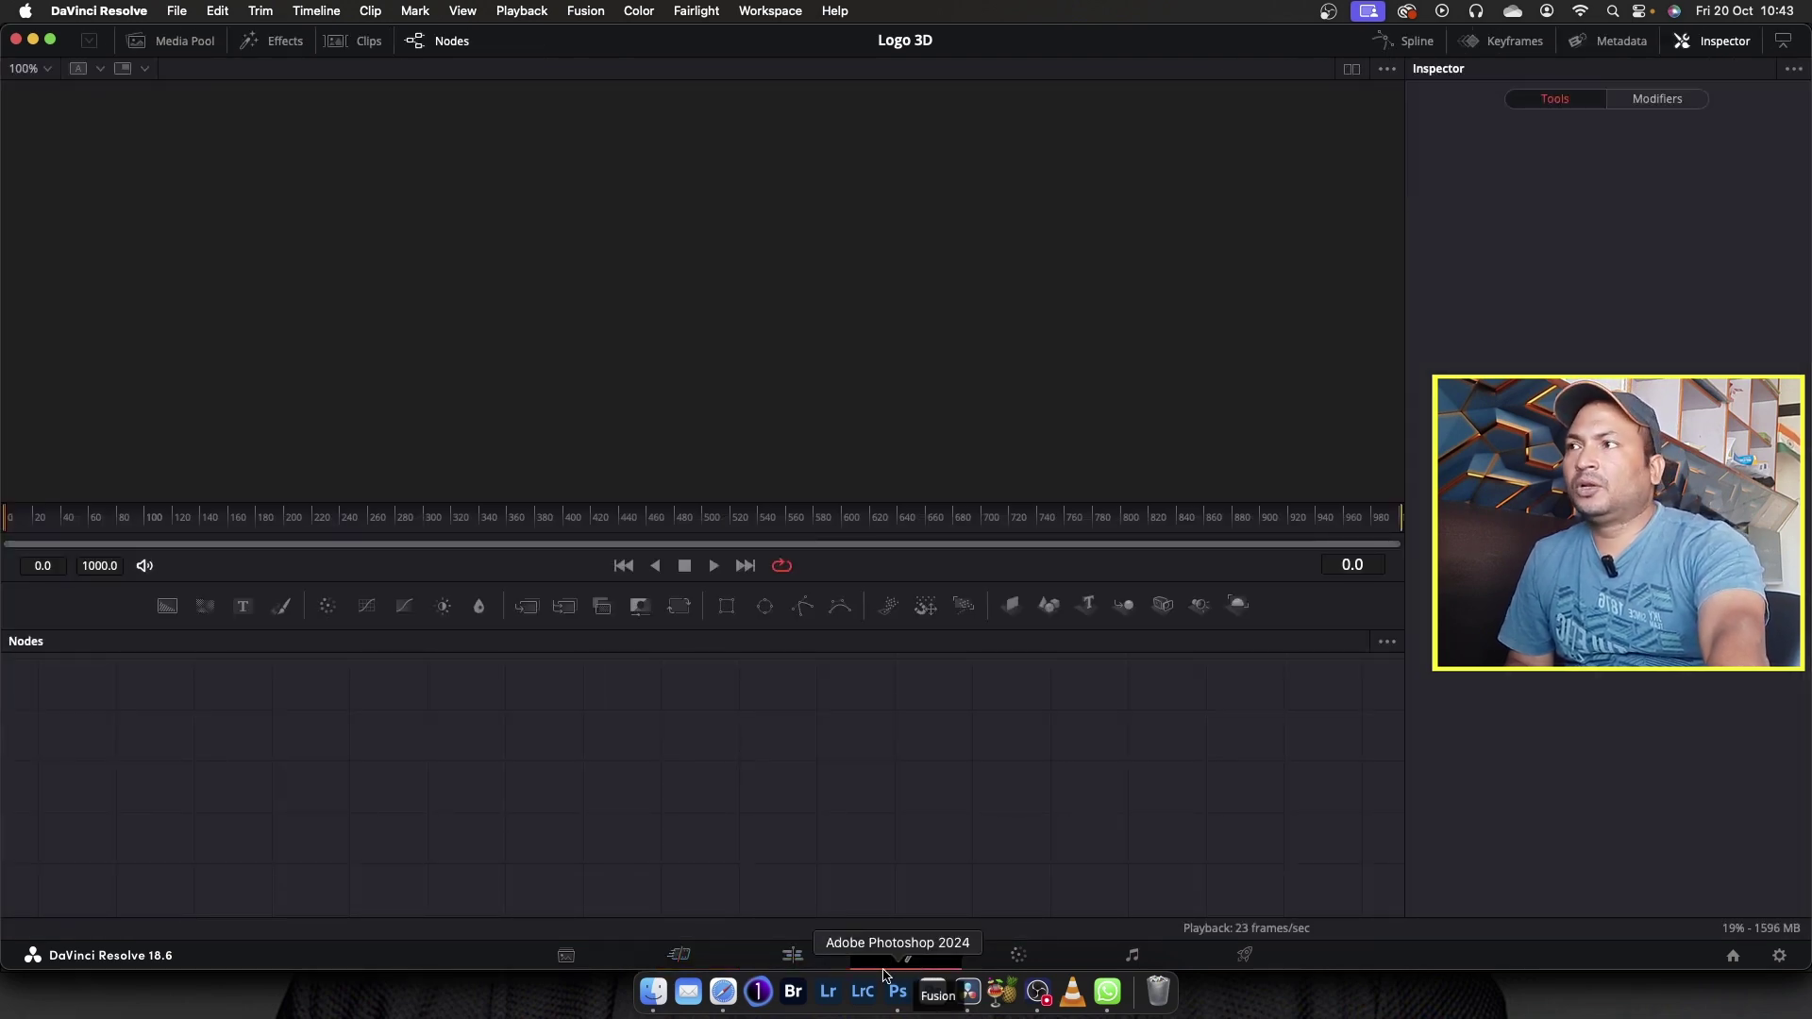
click(186, 47)
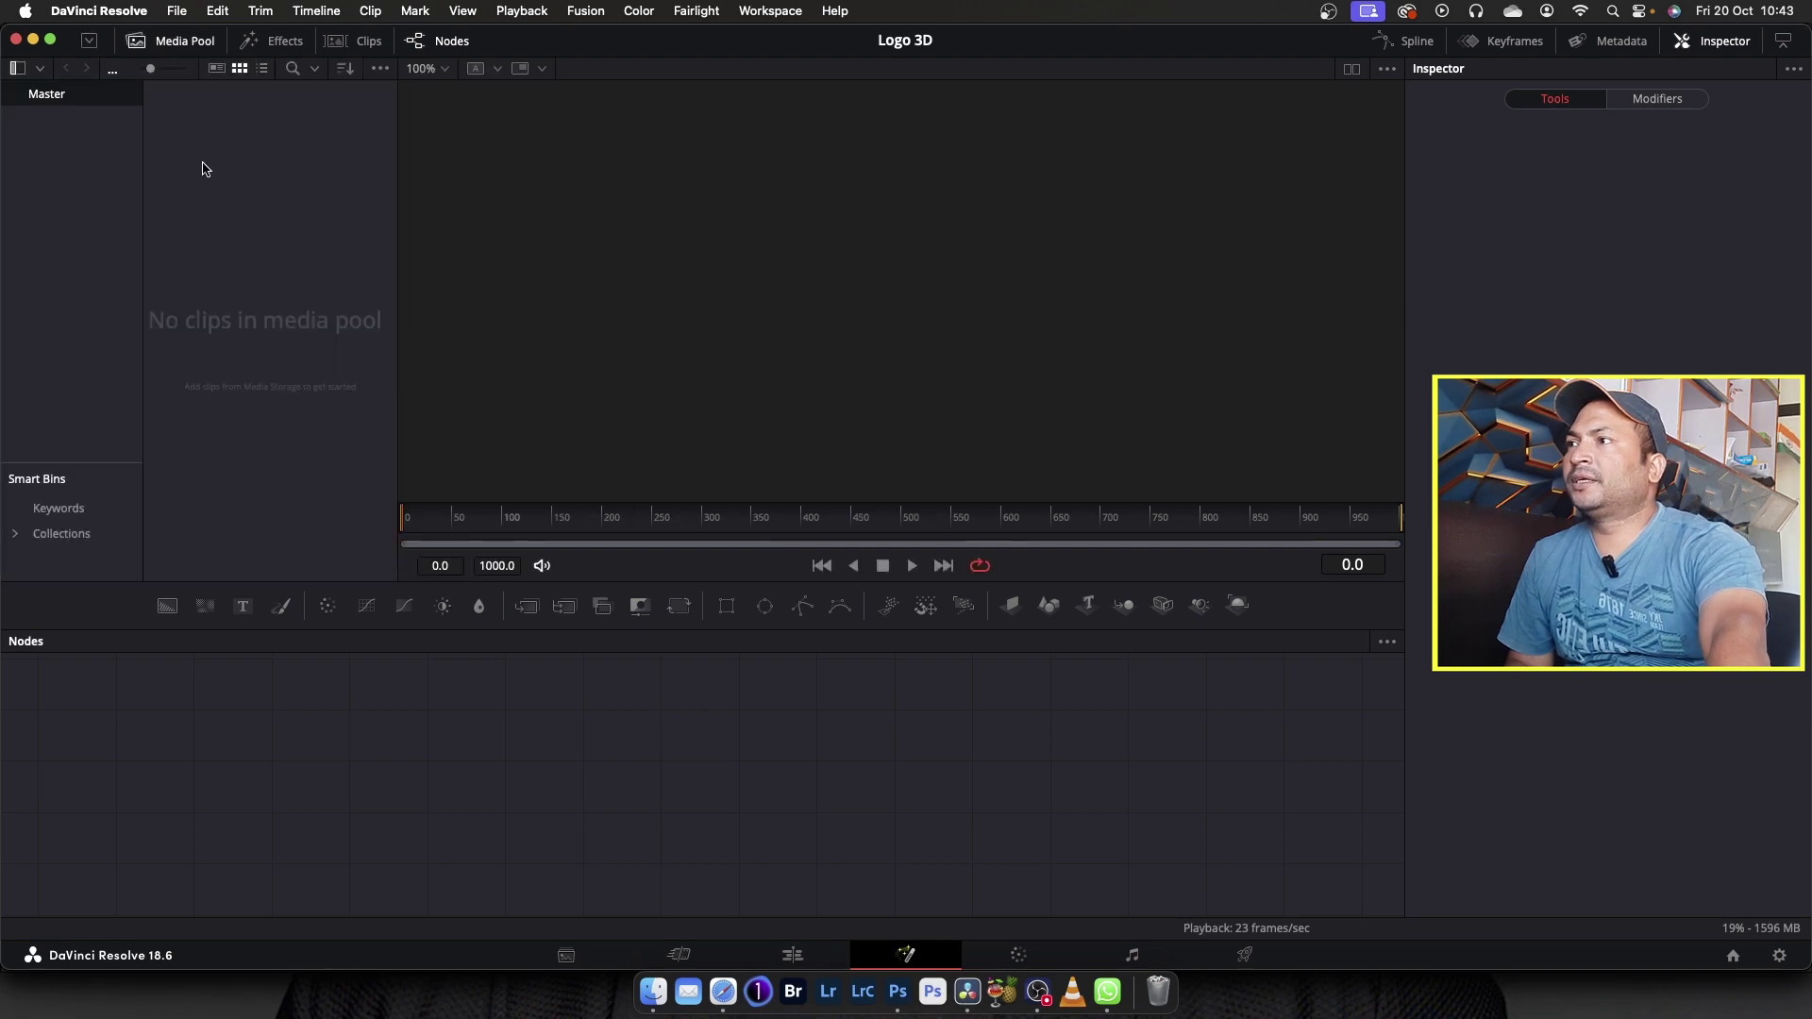
Import DaVinci_Resolve_17_logo.svg.png into the media pool through Import Media.
right_click(248, 251)
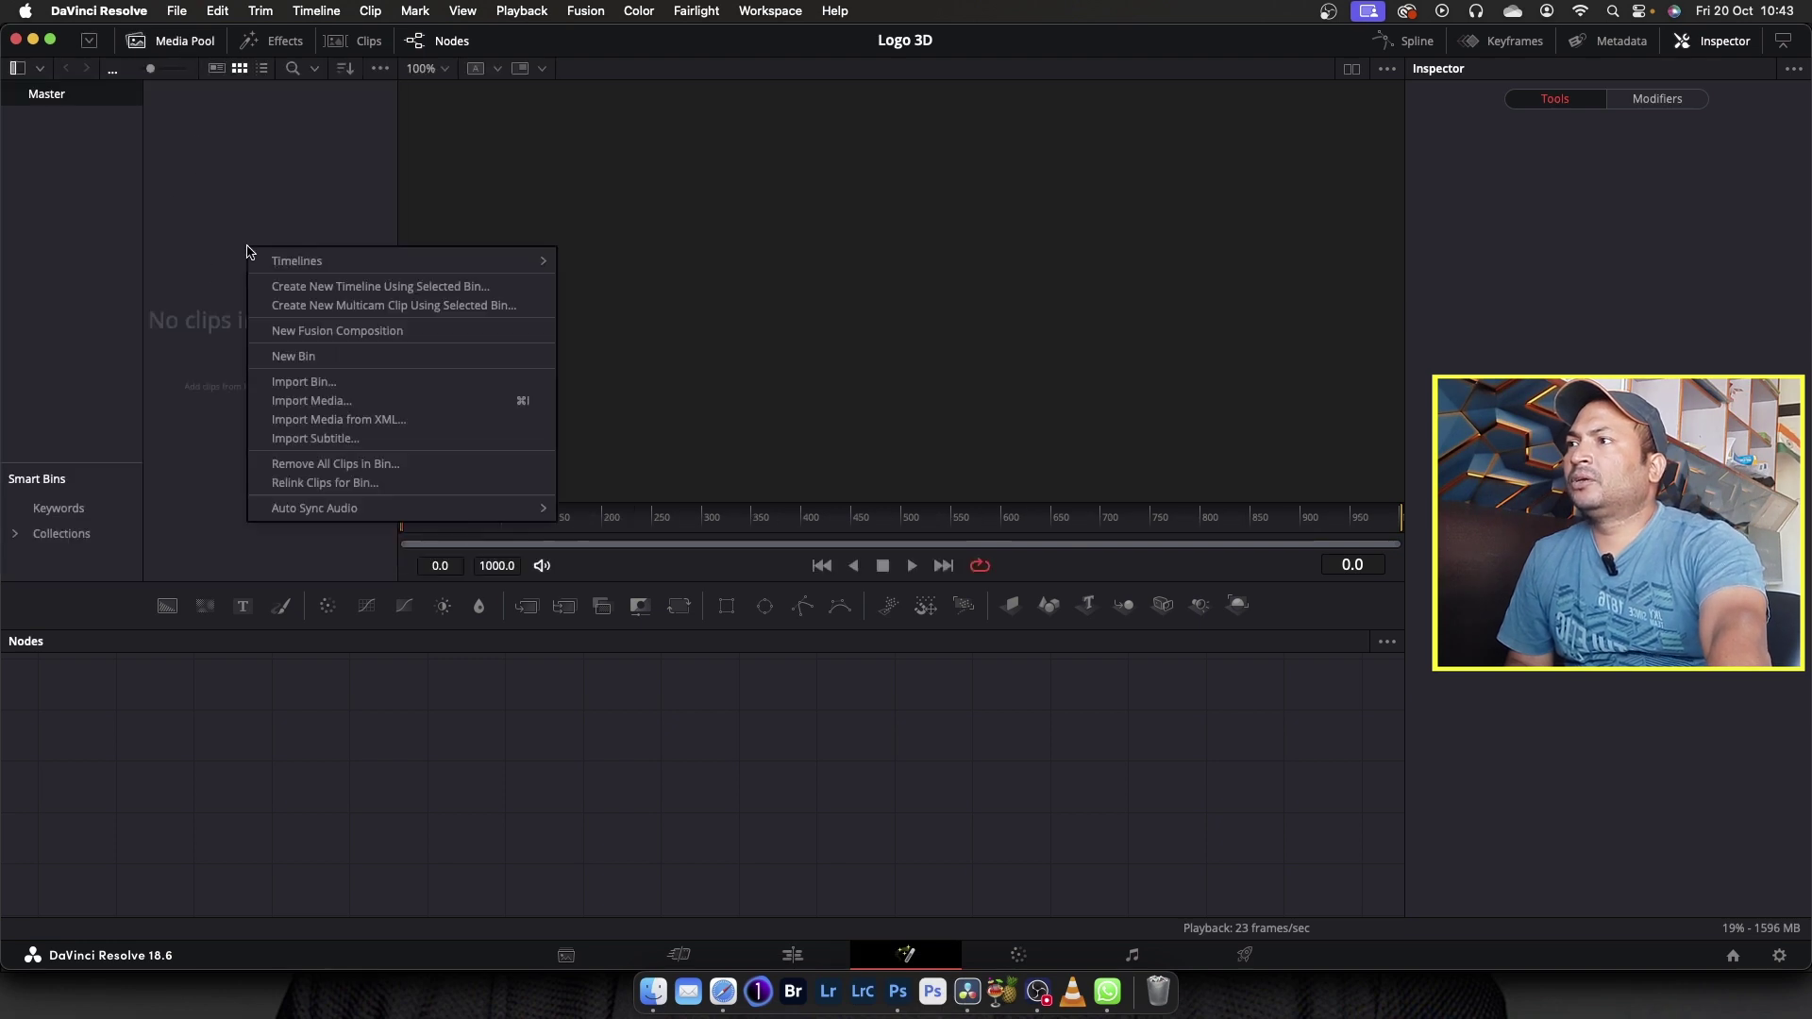
click(324, 410)
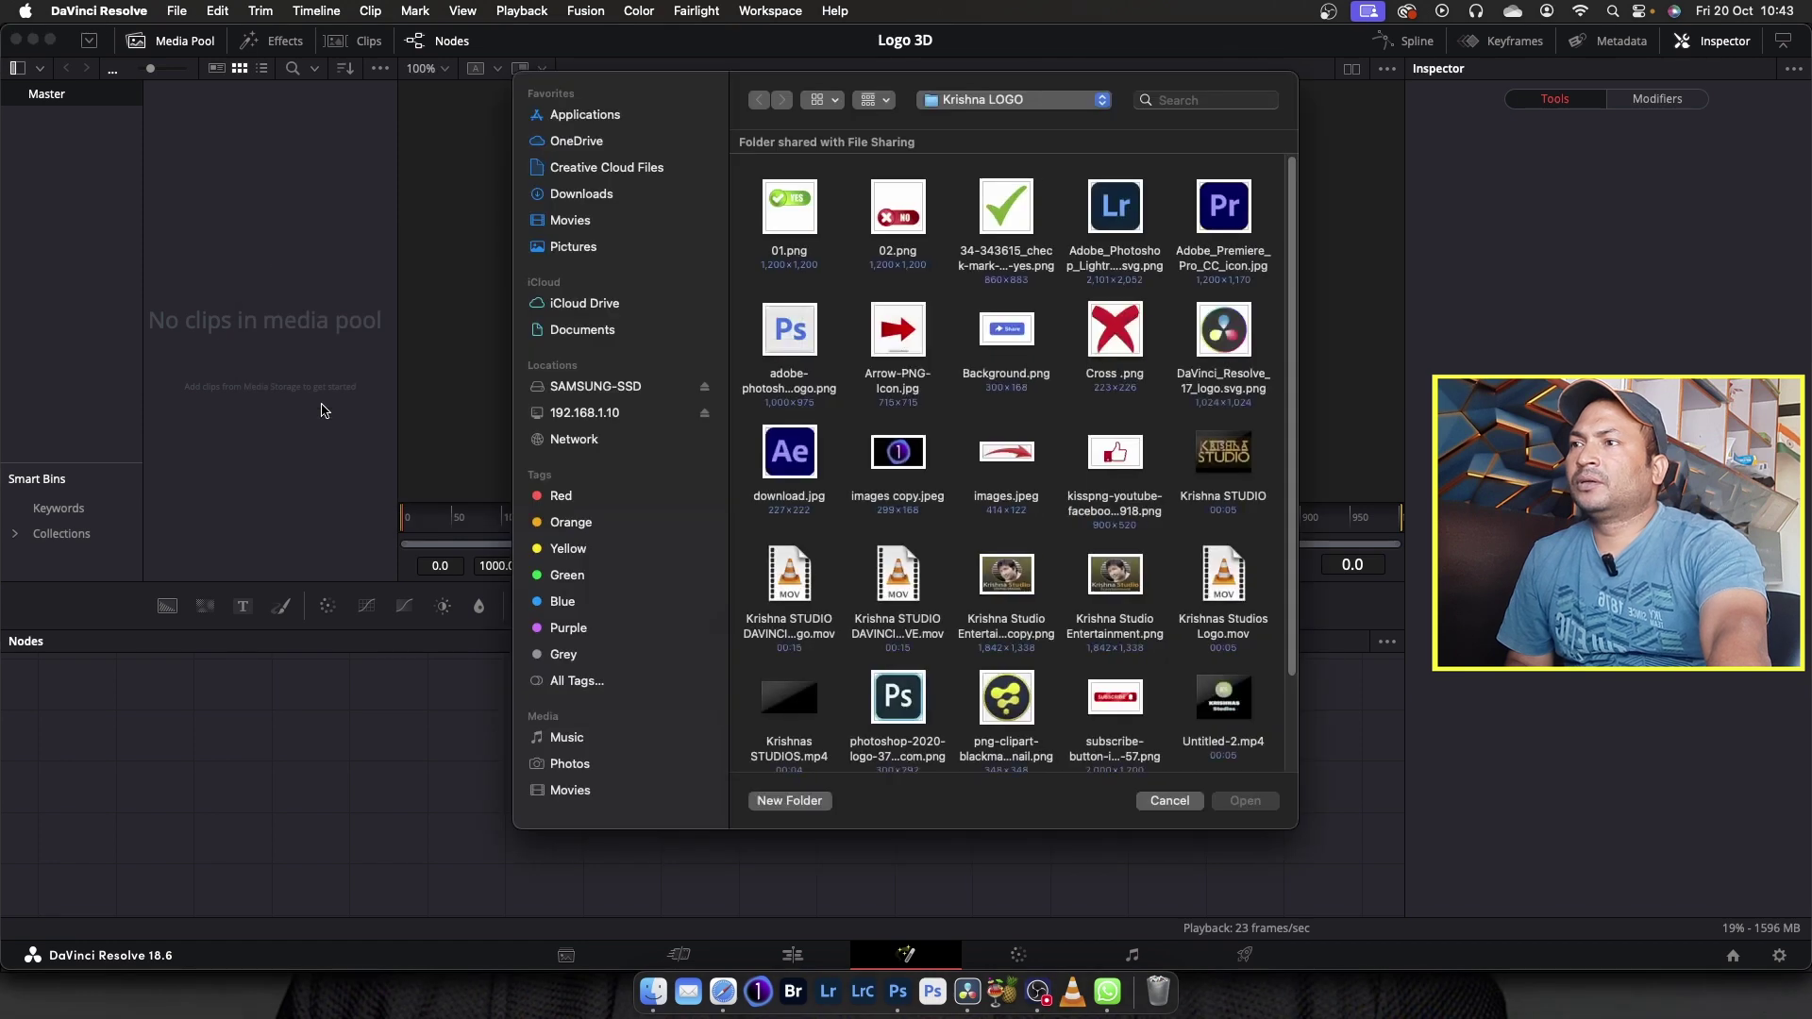
scroll(952, 553, down, 4)
scroll(1133, 425, up, 3)
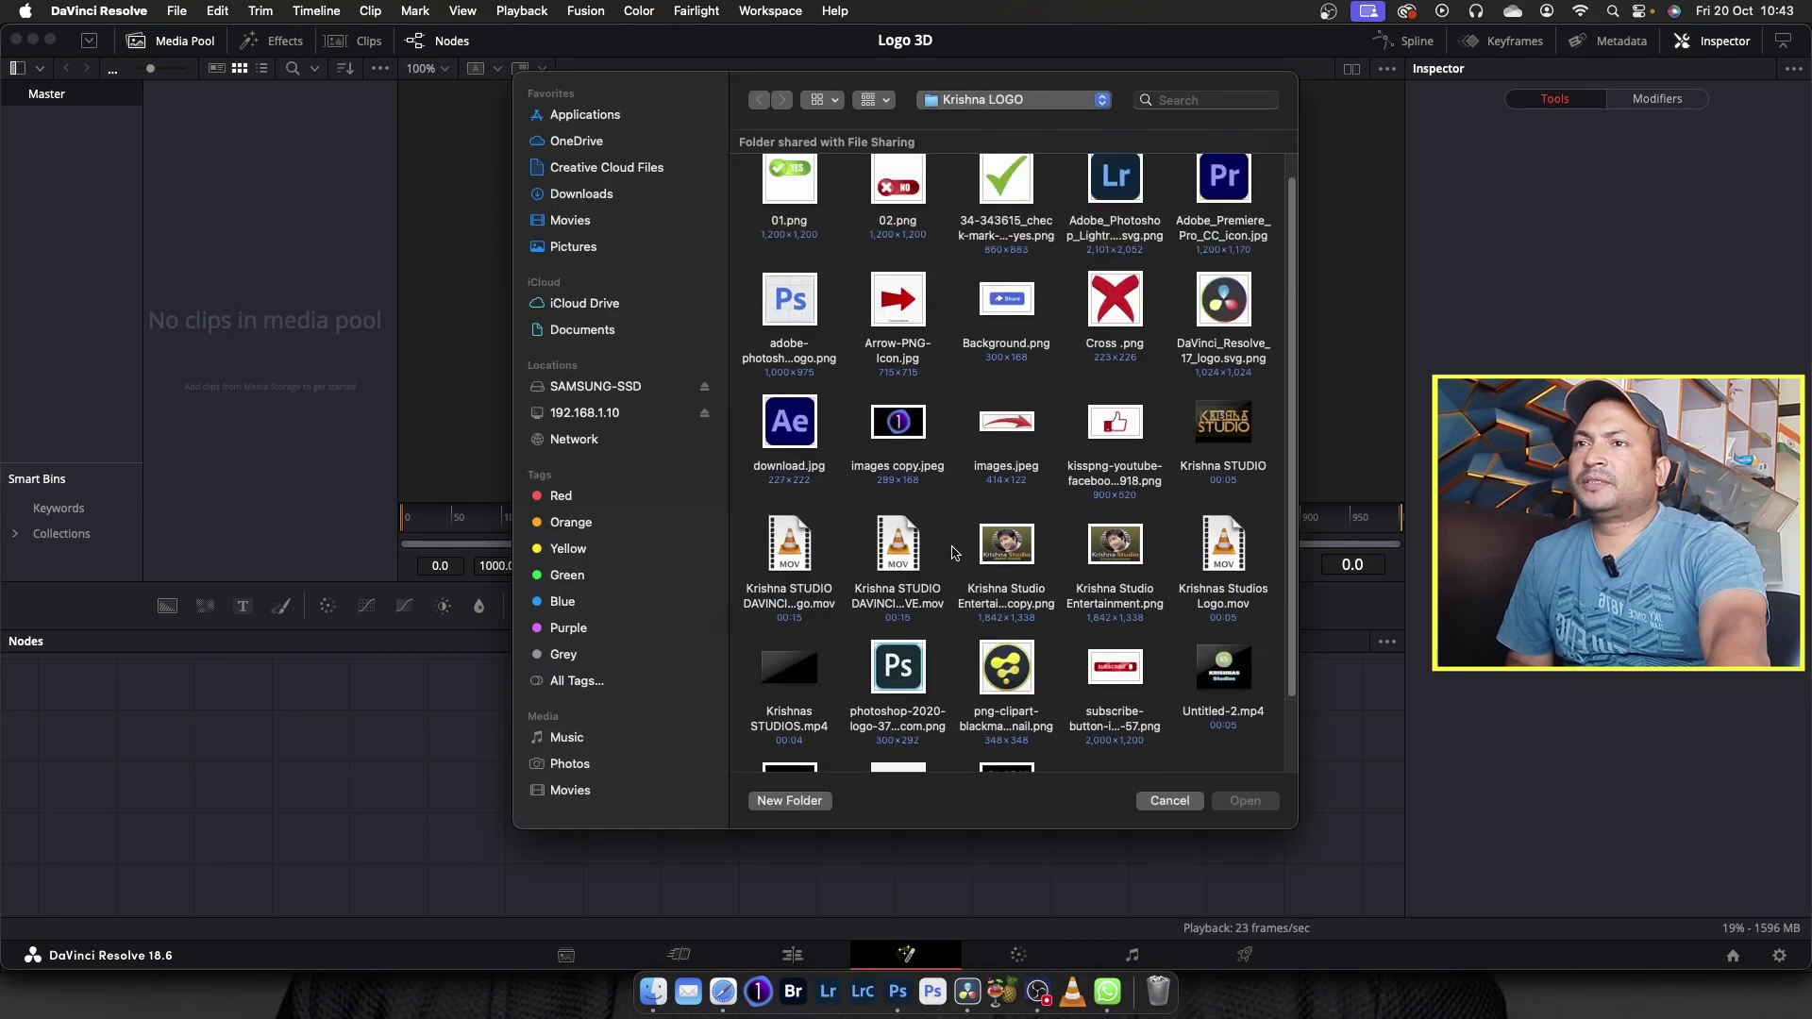
click(1232, 312)
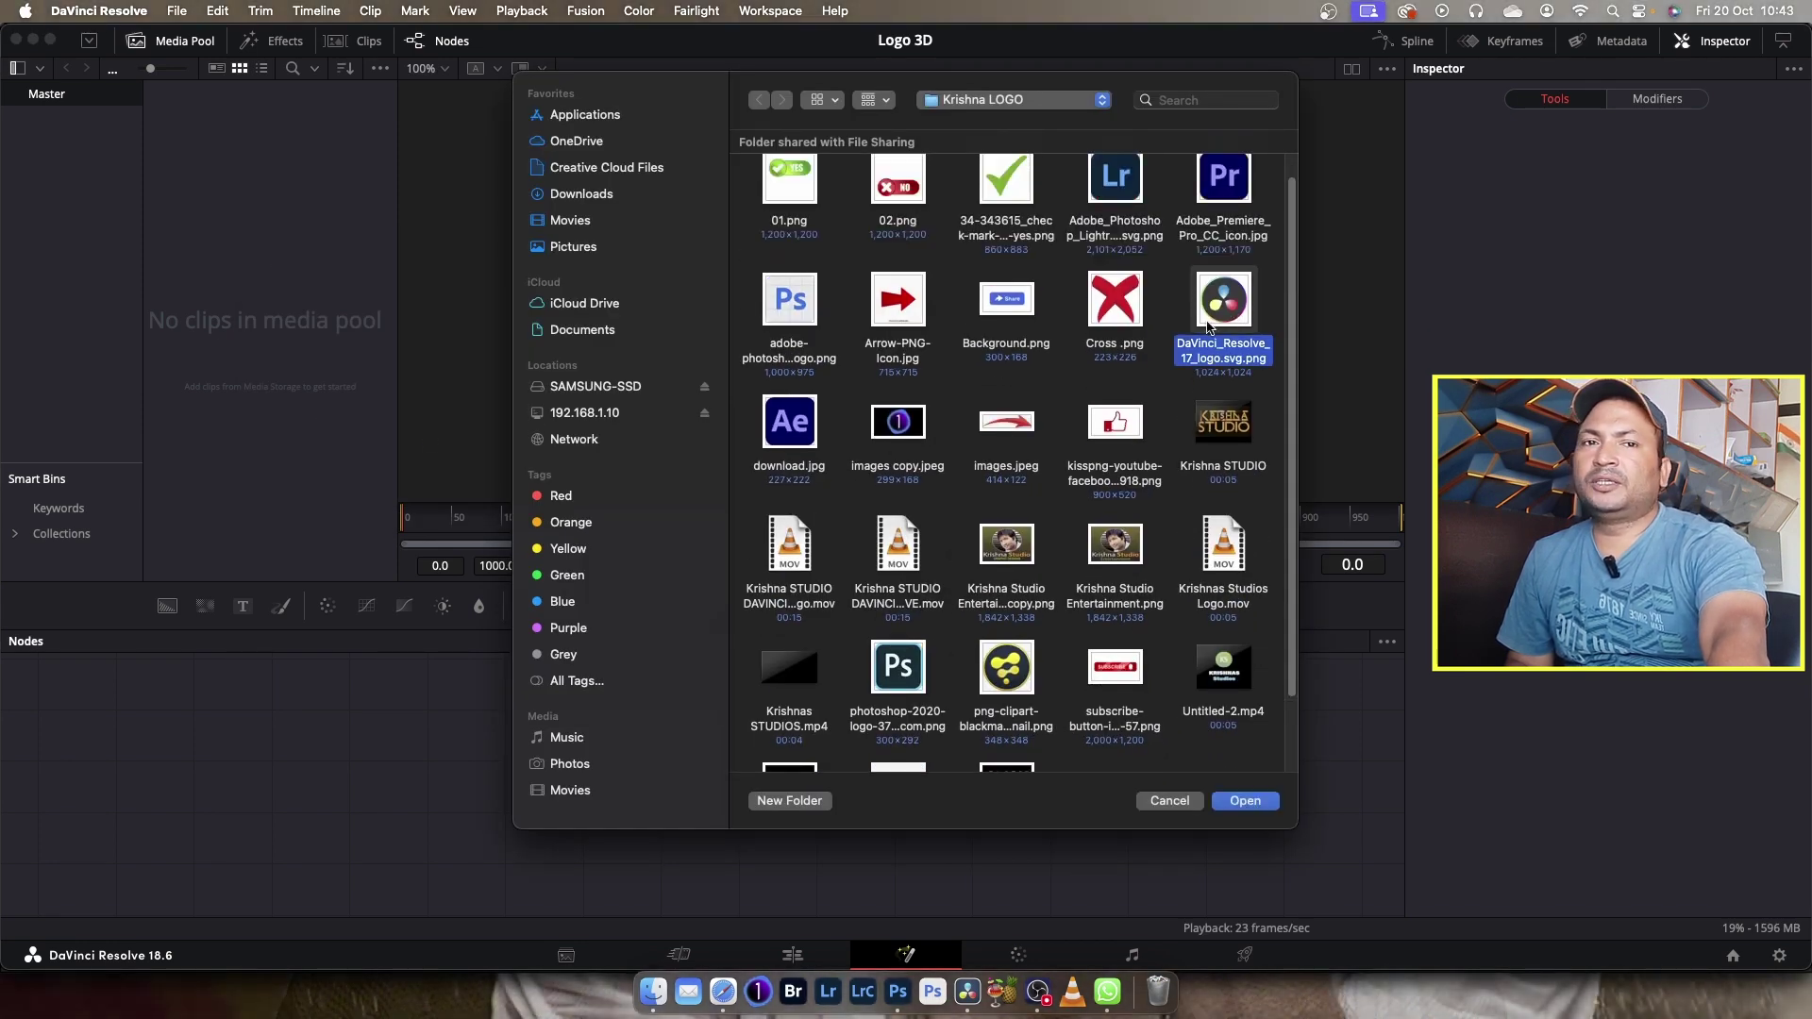
click(1244, 801)
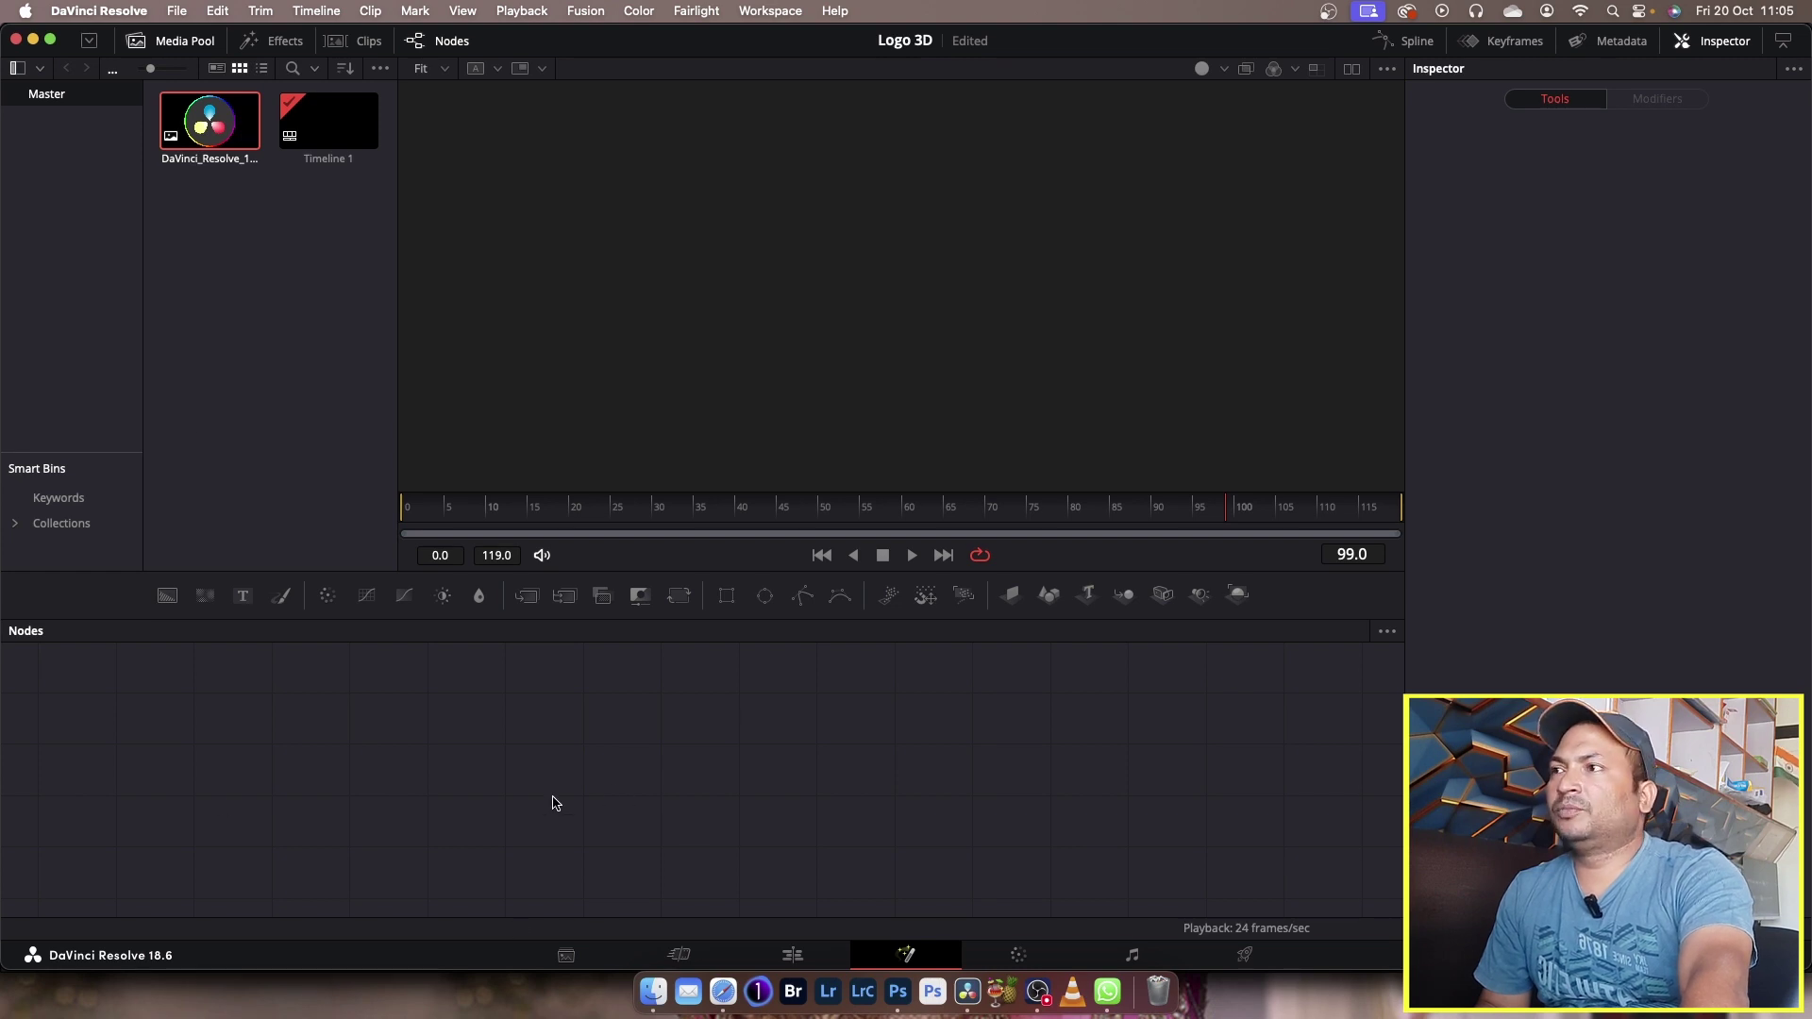
Drag the logo clip into the node graph as MediaIn1 and hide the Media Pool.
drag(213, 129, 335, 742)
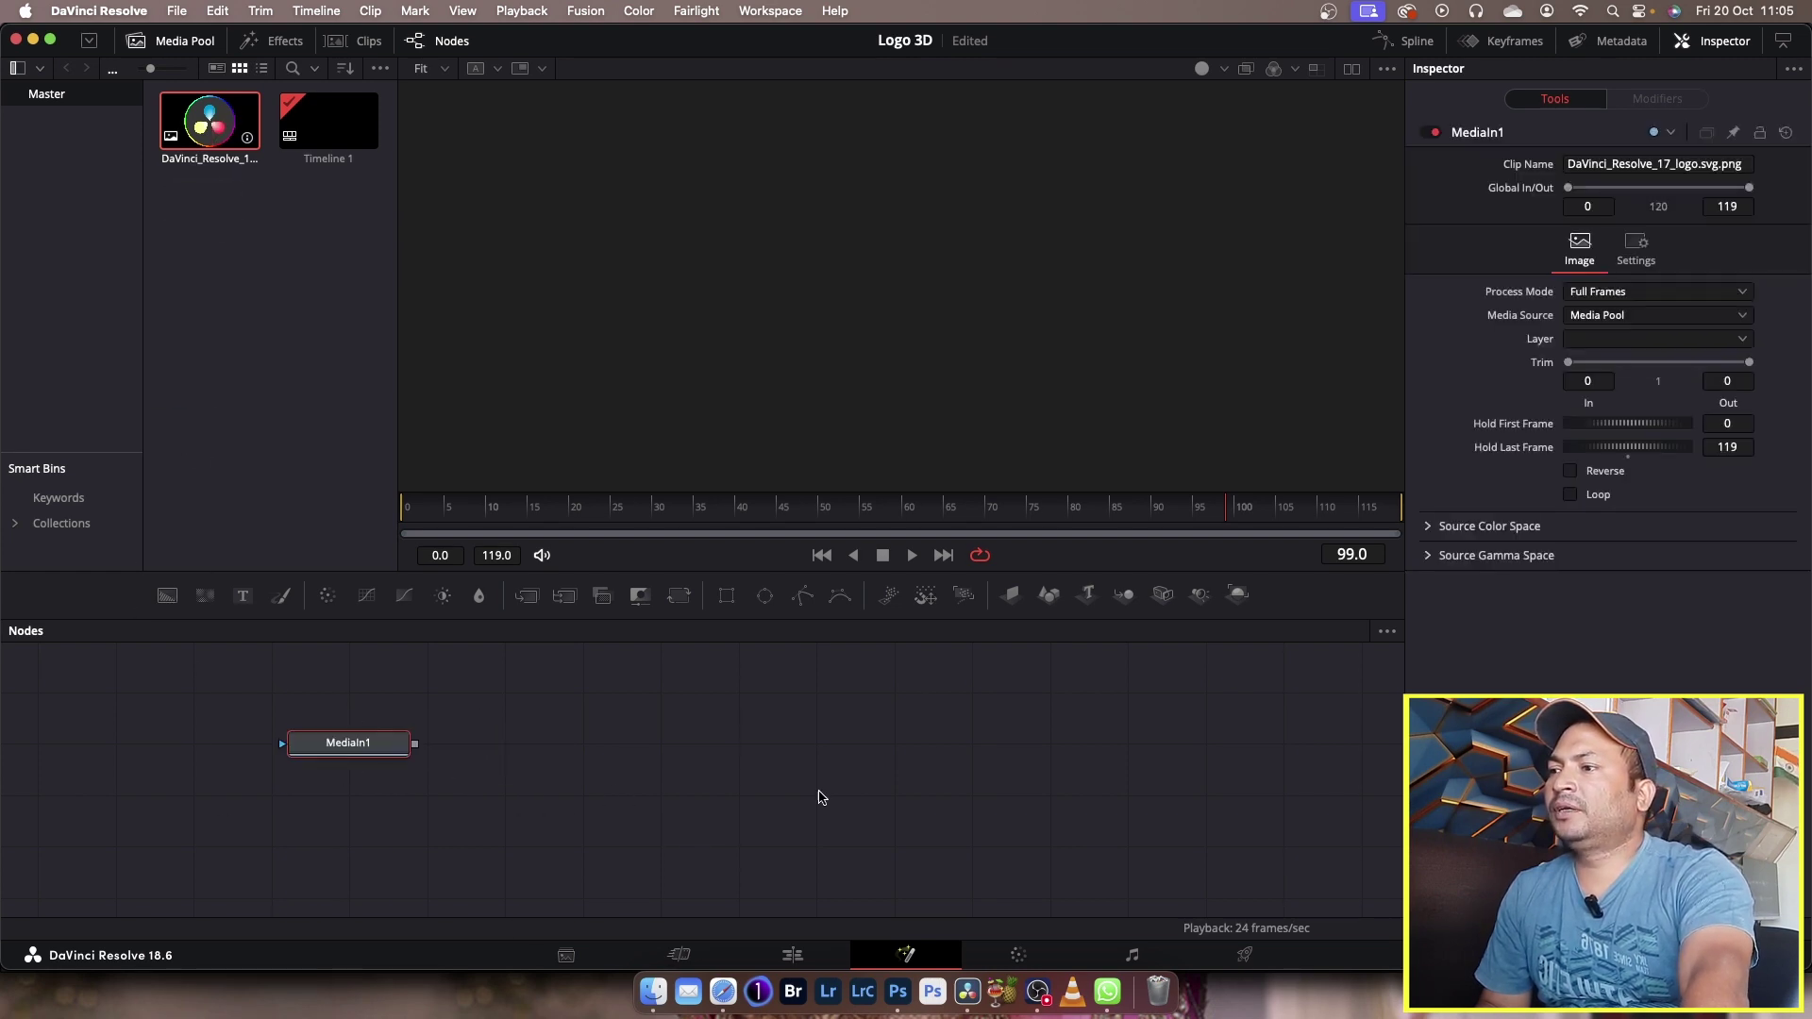
click(182, 43)
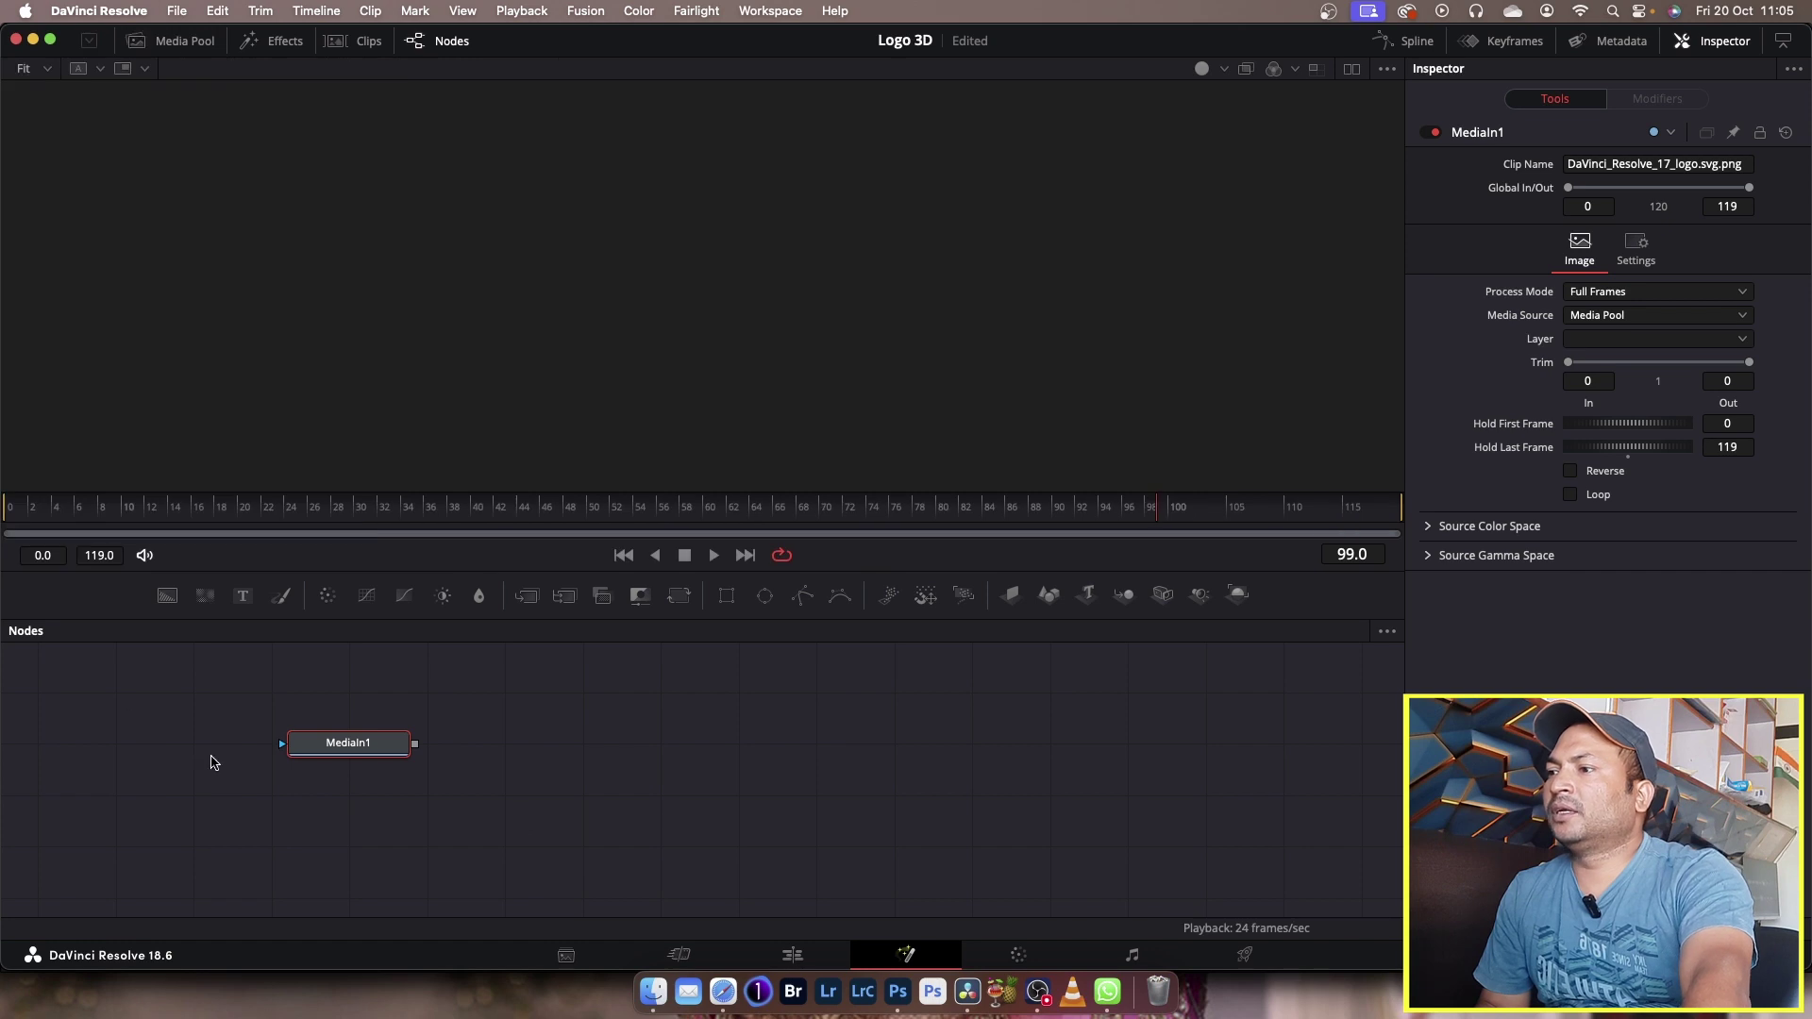
drag(368, 745, 368, 796)
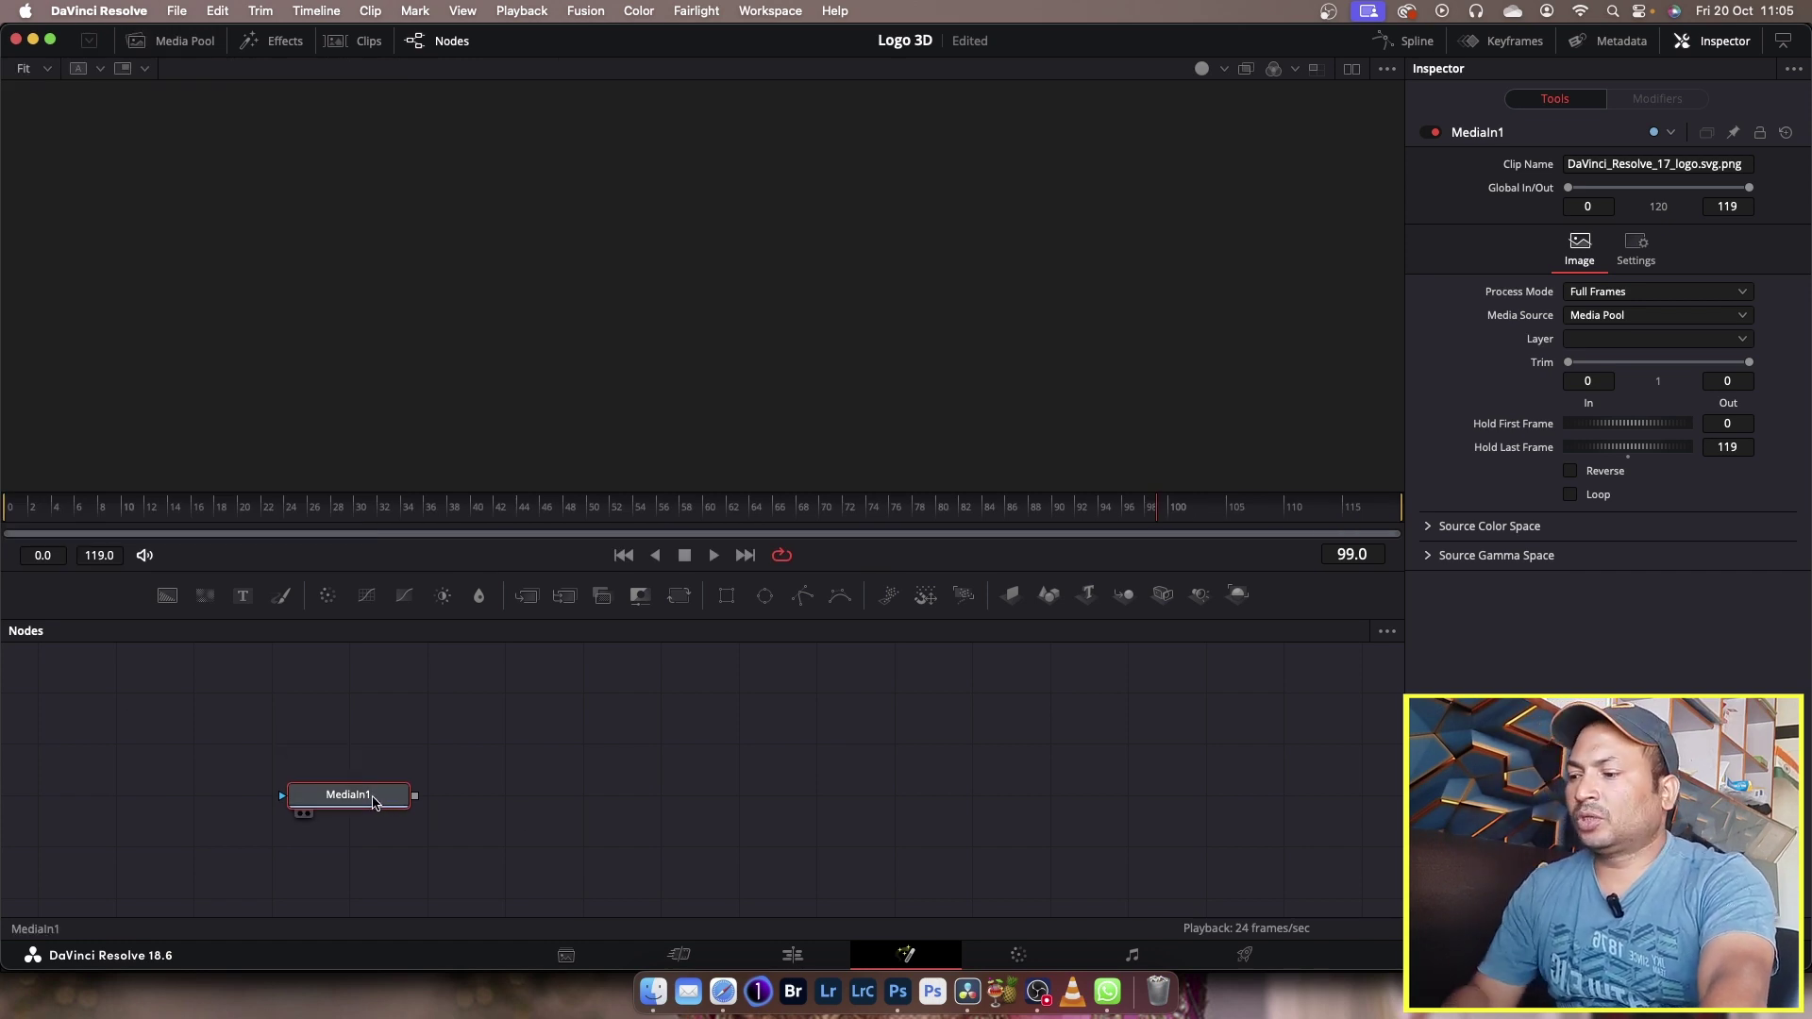
Rename MediaIn1 to Logo and display it in the viewer.
key(F2)
text(L)
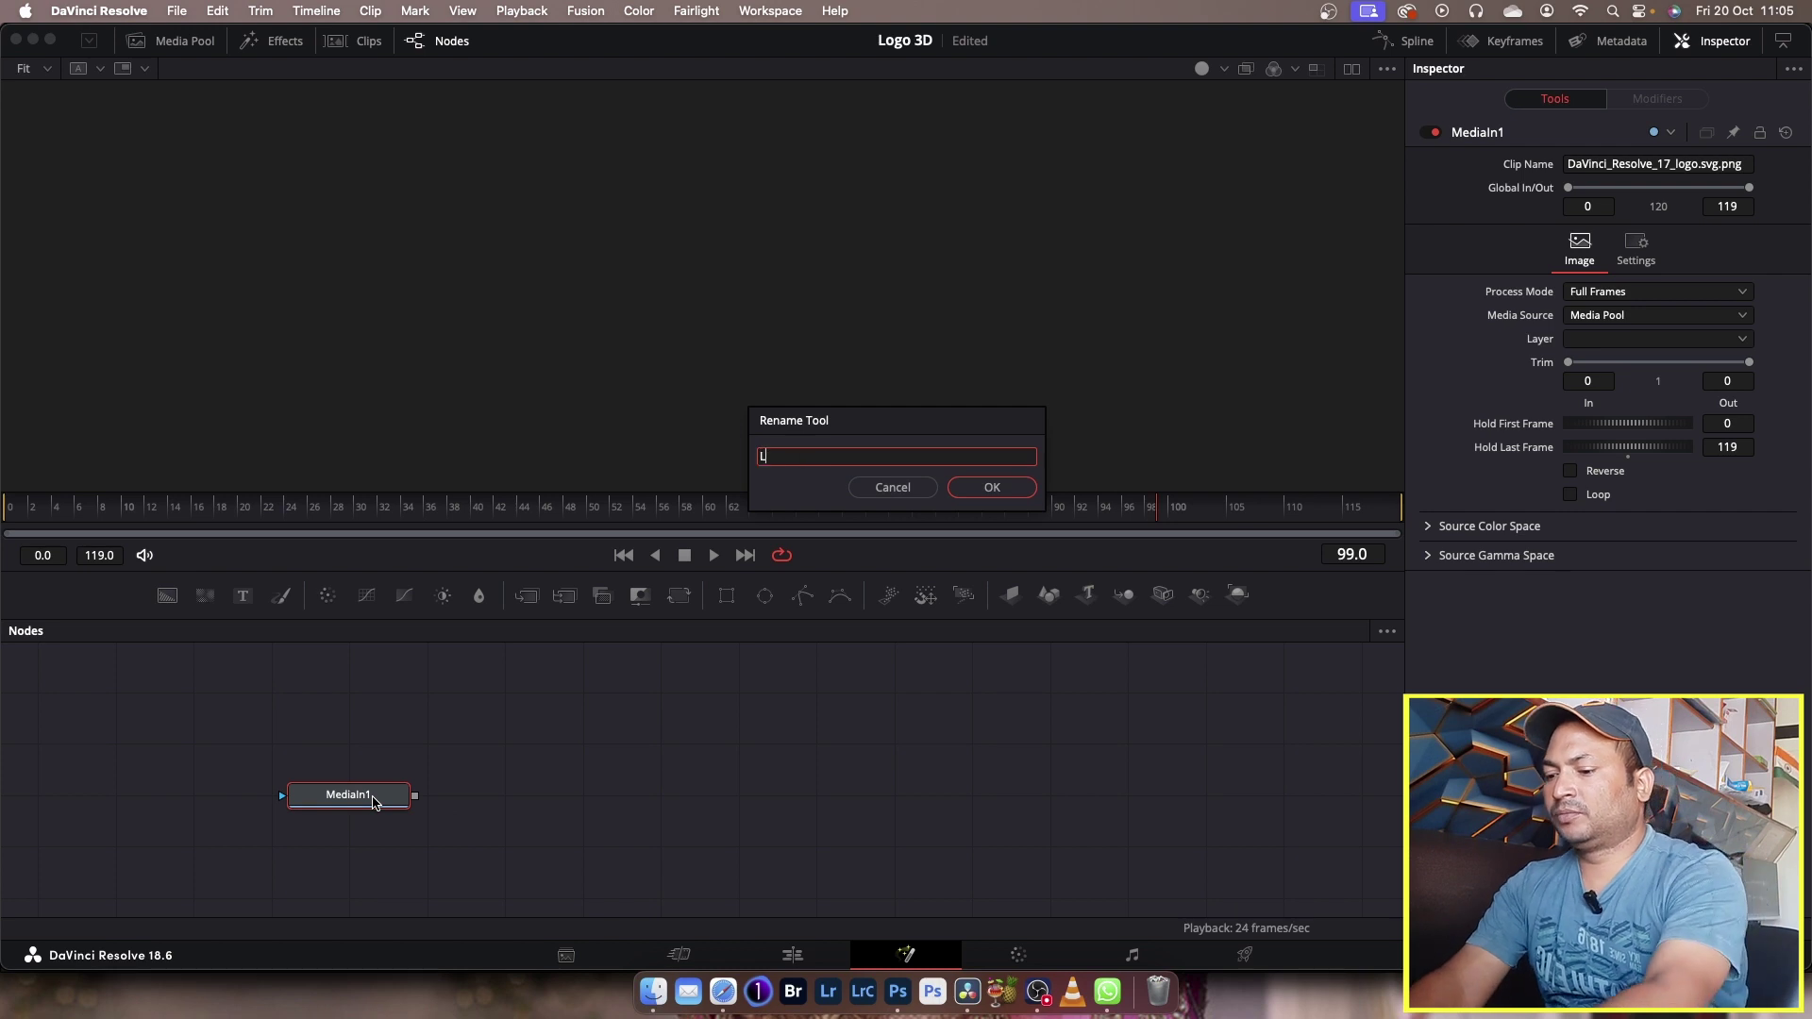
text(ogo)
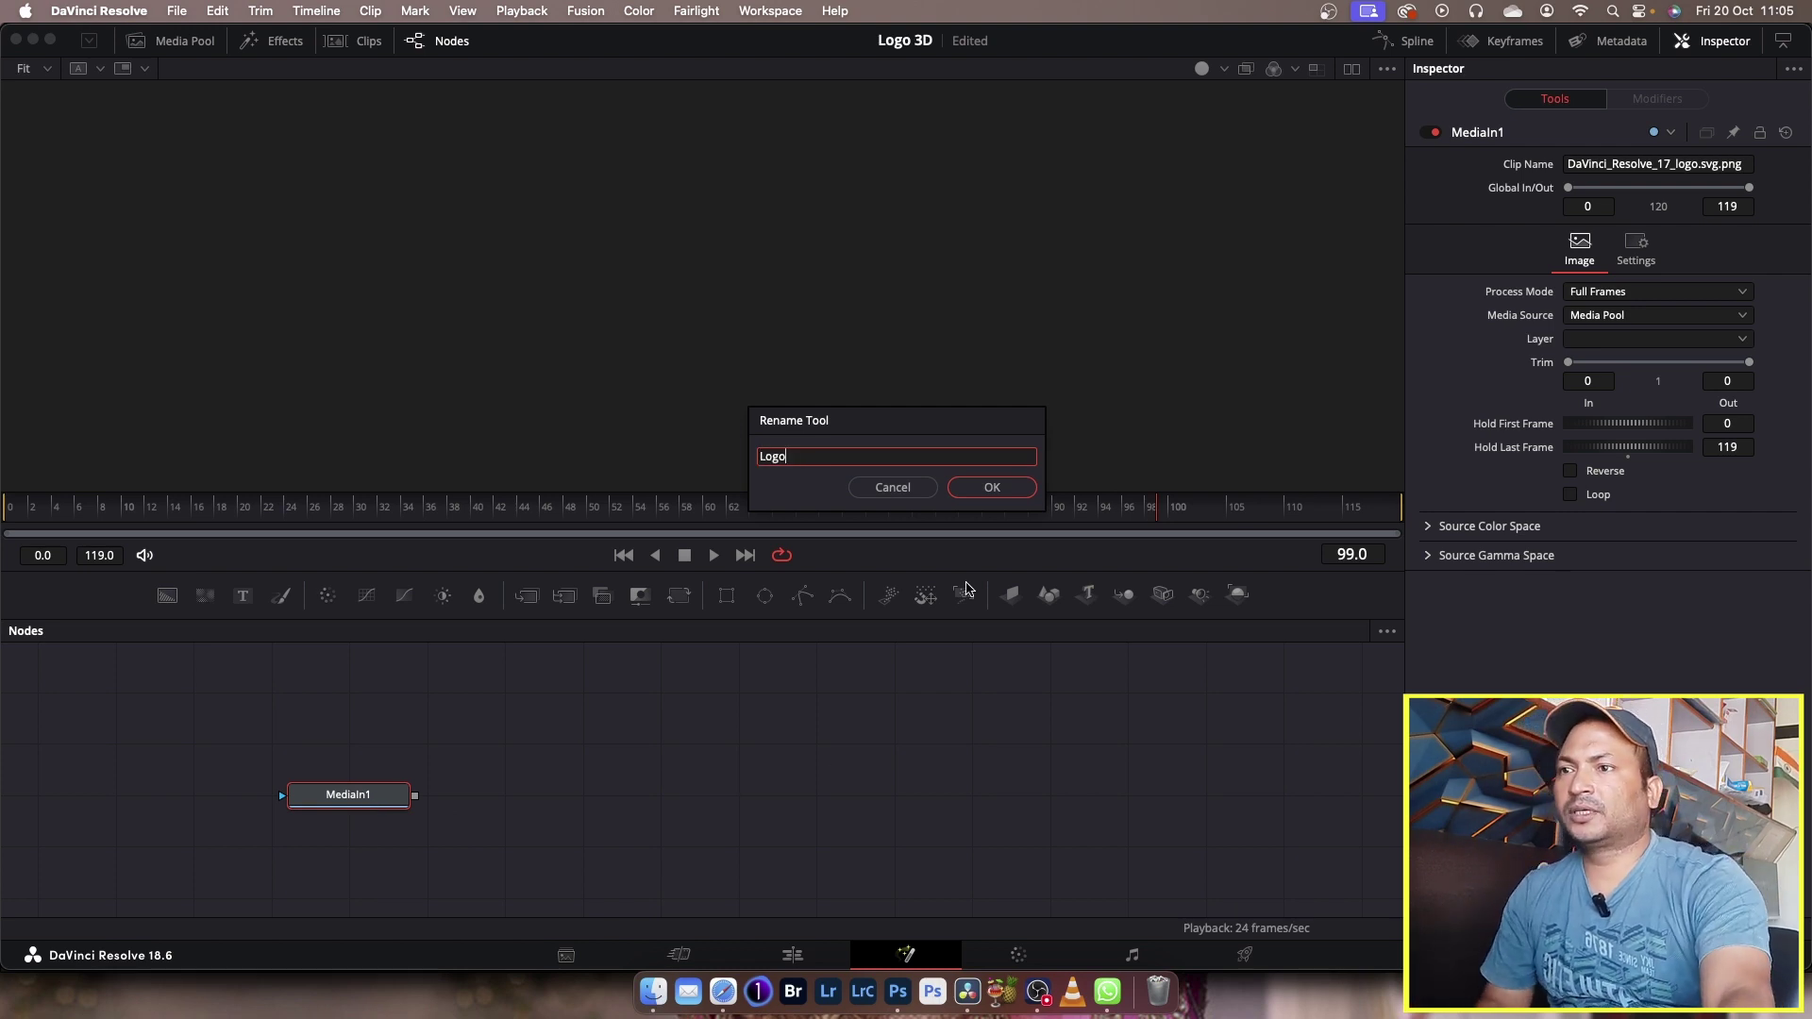
click(989, 487)
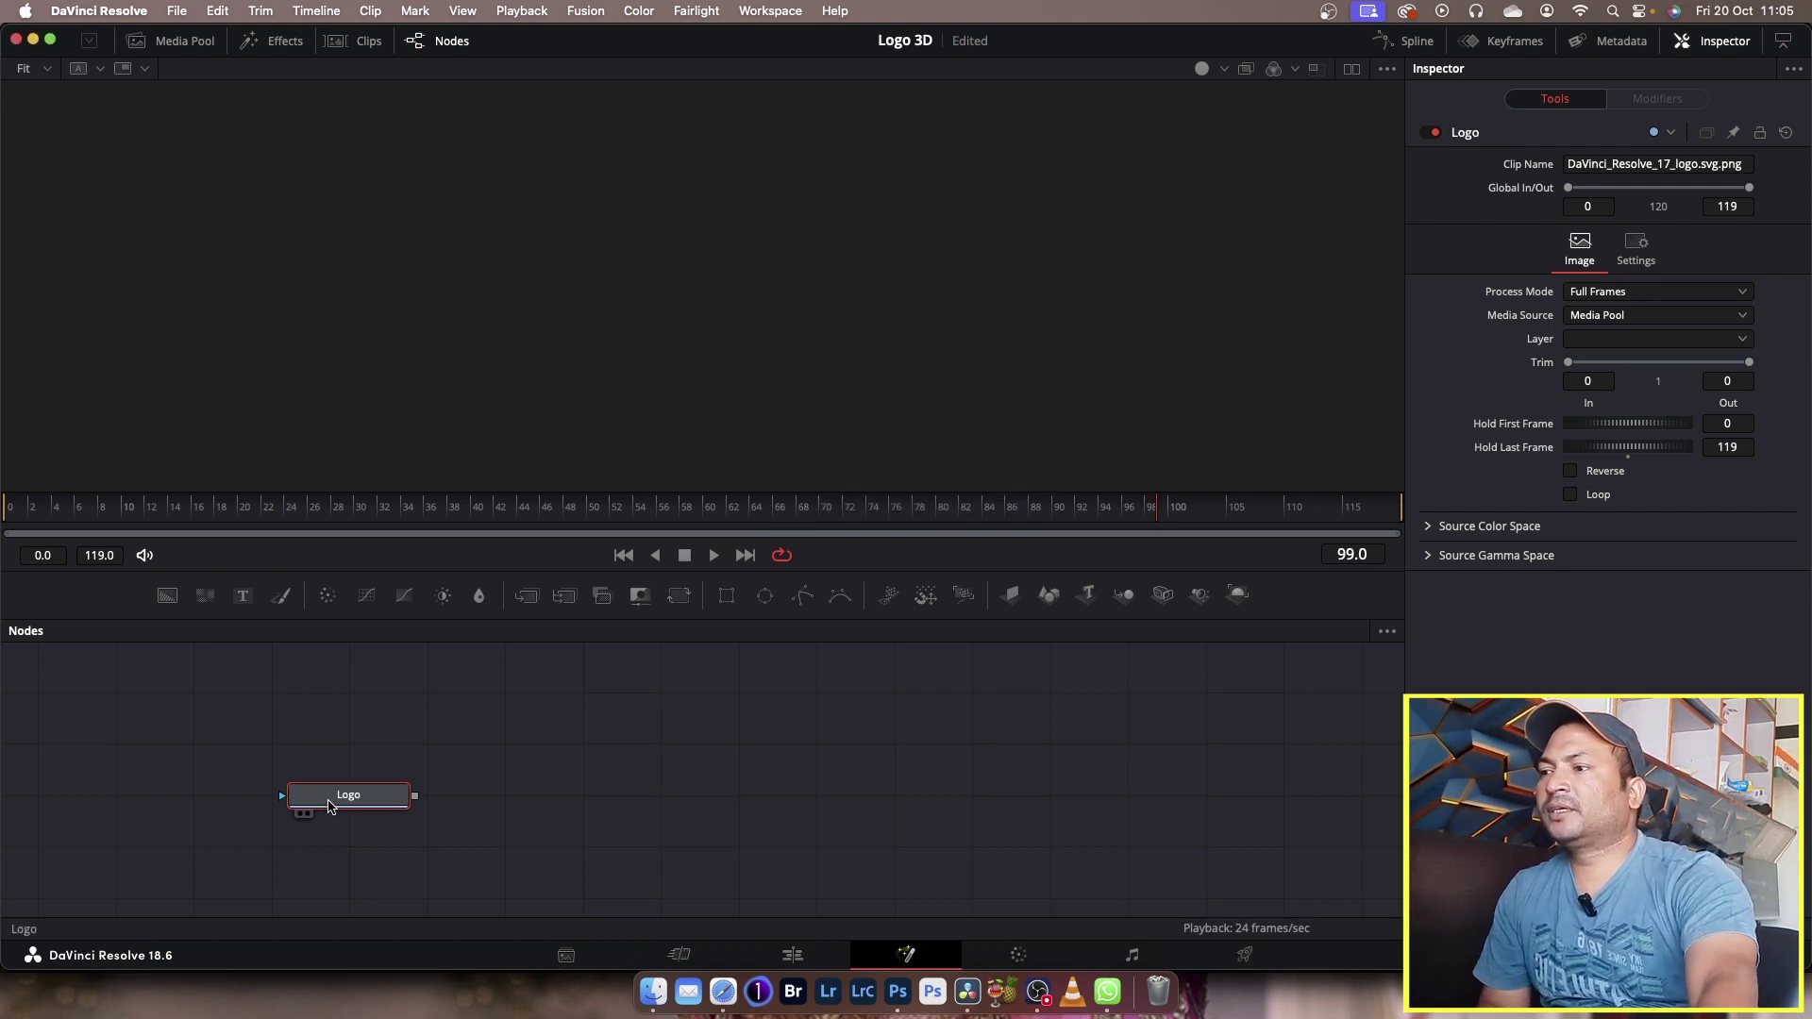
drag(329, 805, 531, 332)
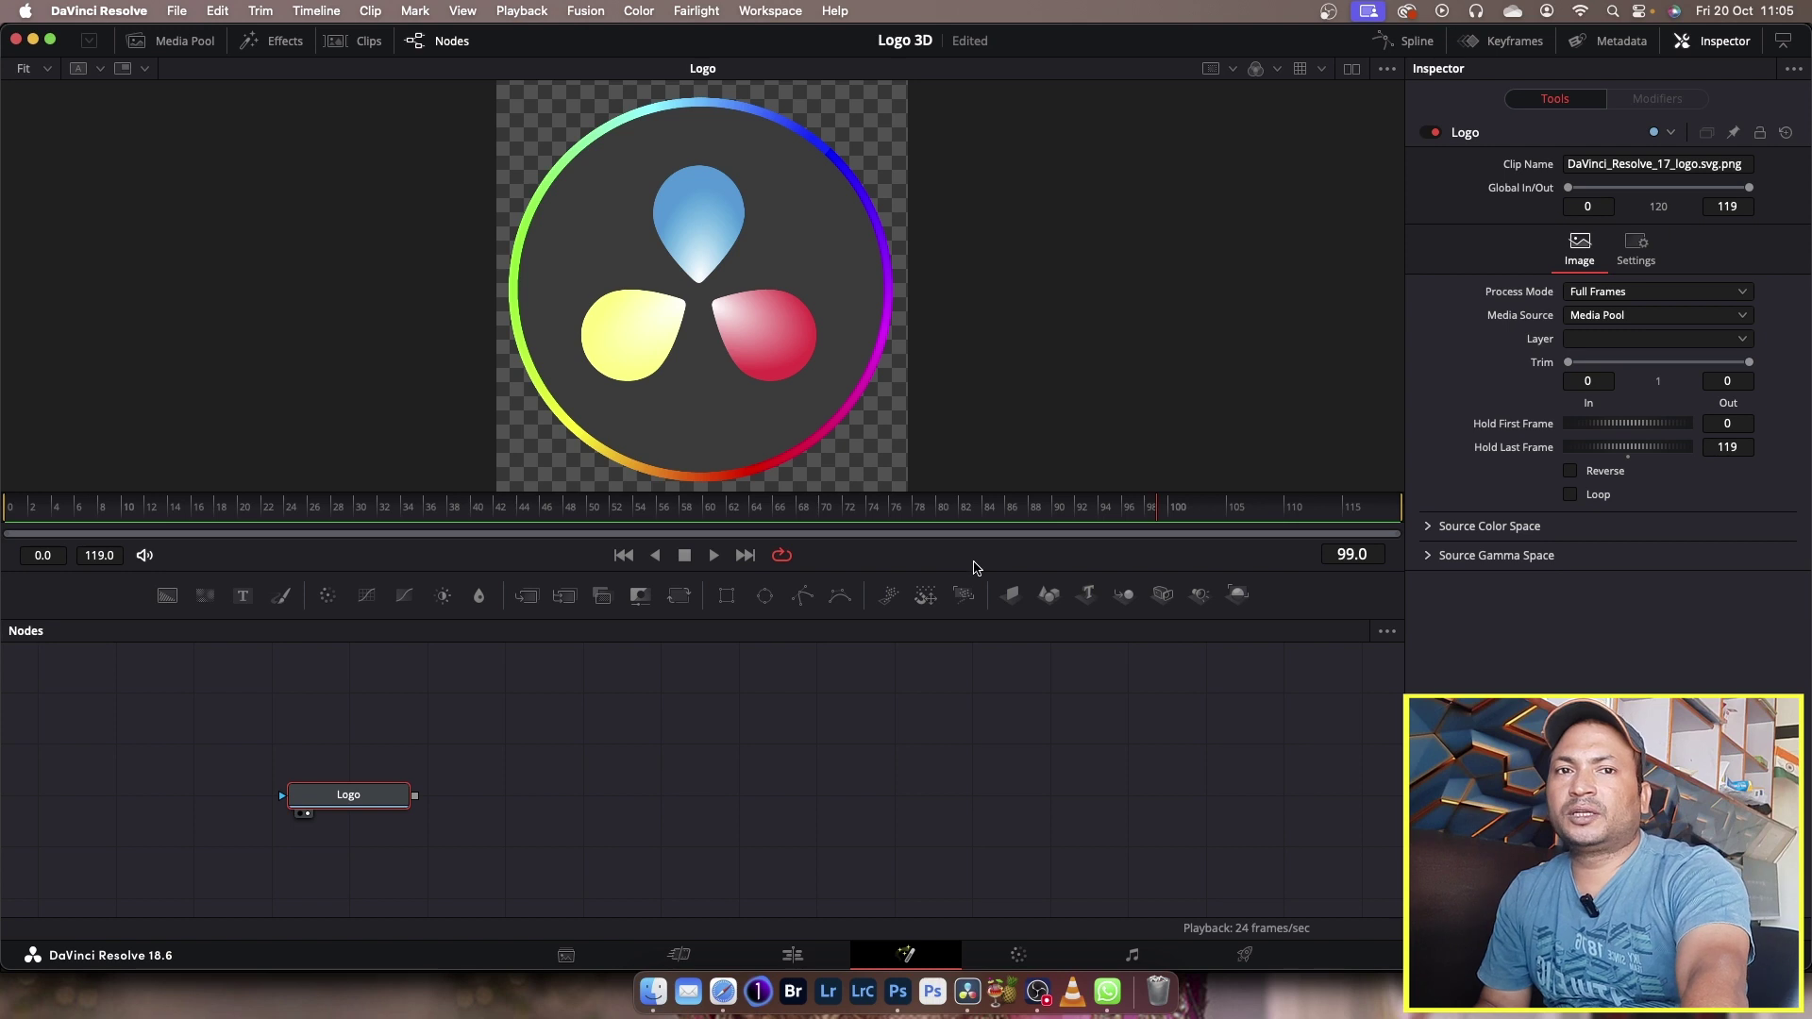
Add an ImagePlane3D node beside the Logo node and feed Logo's output into it.
click(683, 760)
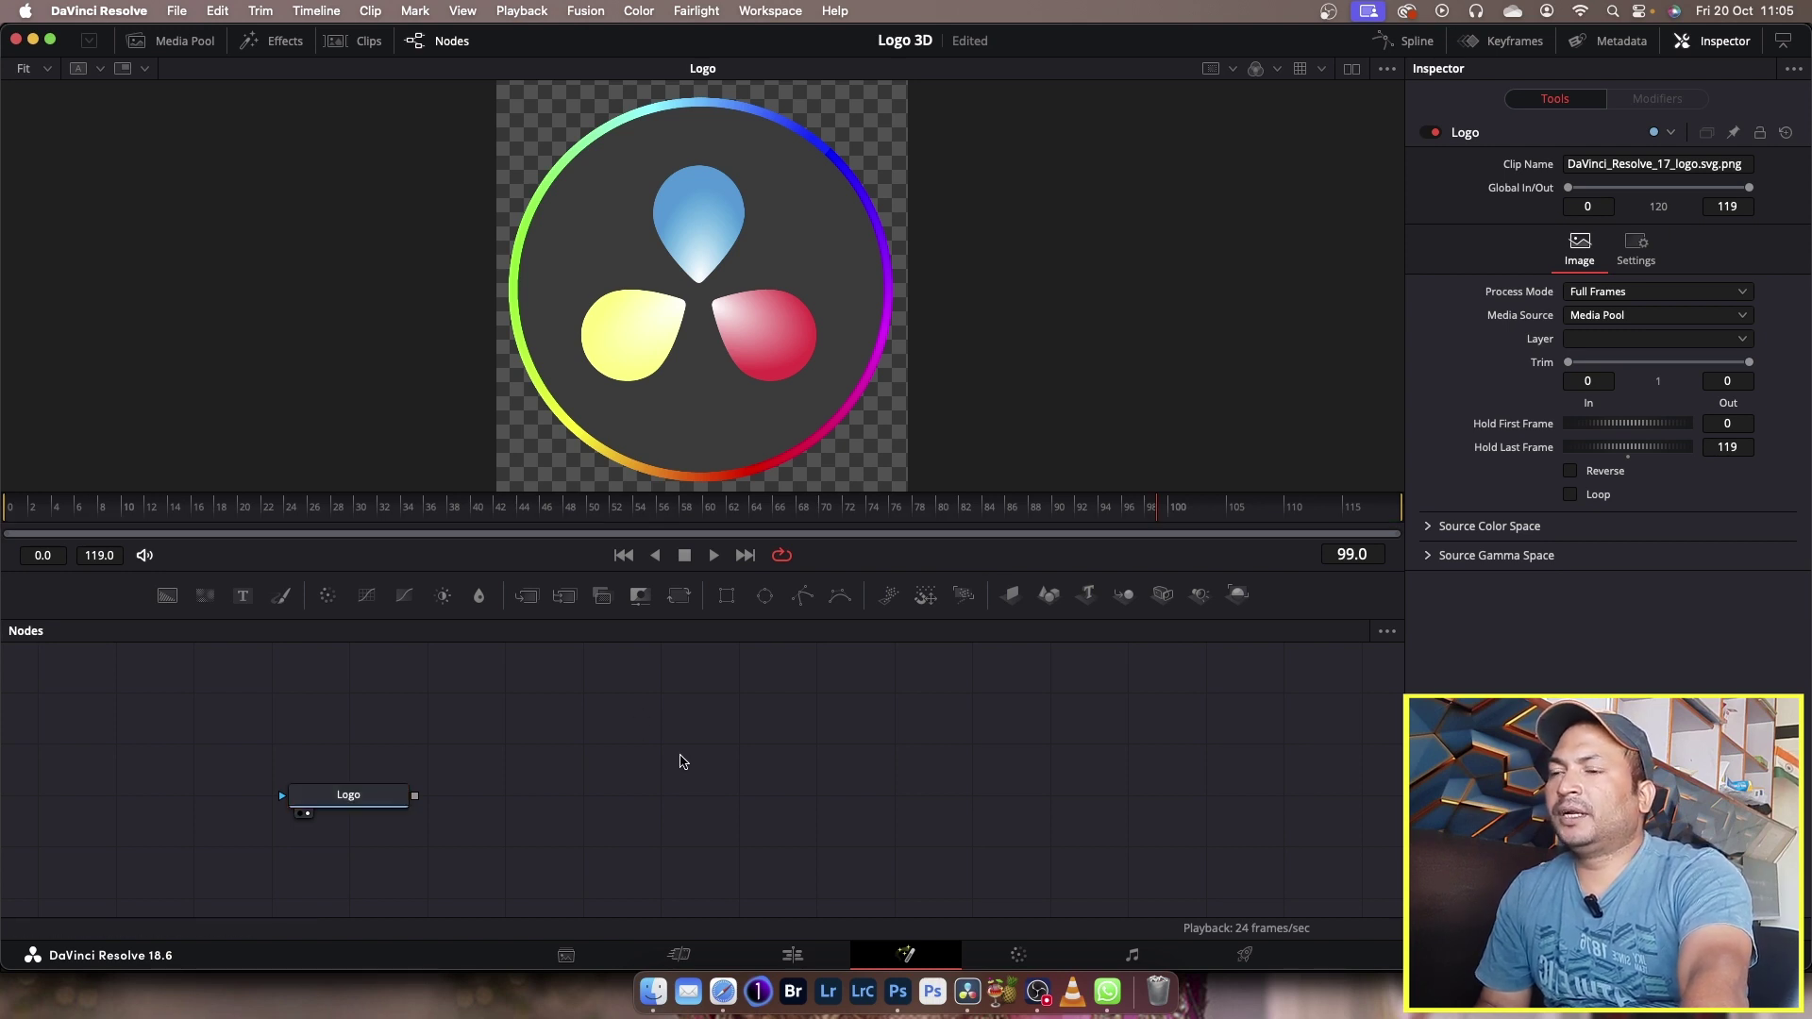
right_click(684, 761)
mouse_move(752, 442)
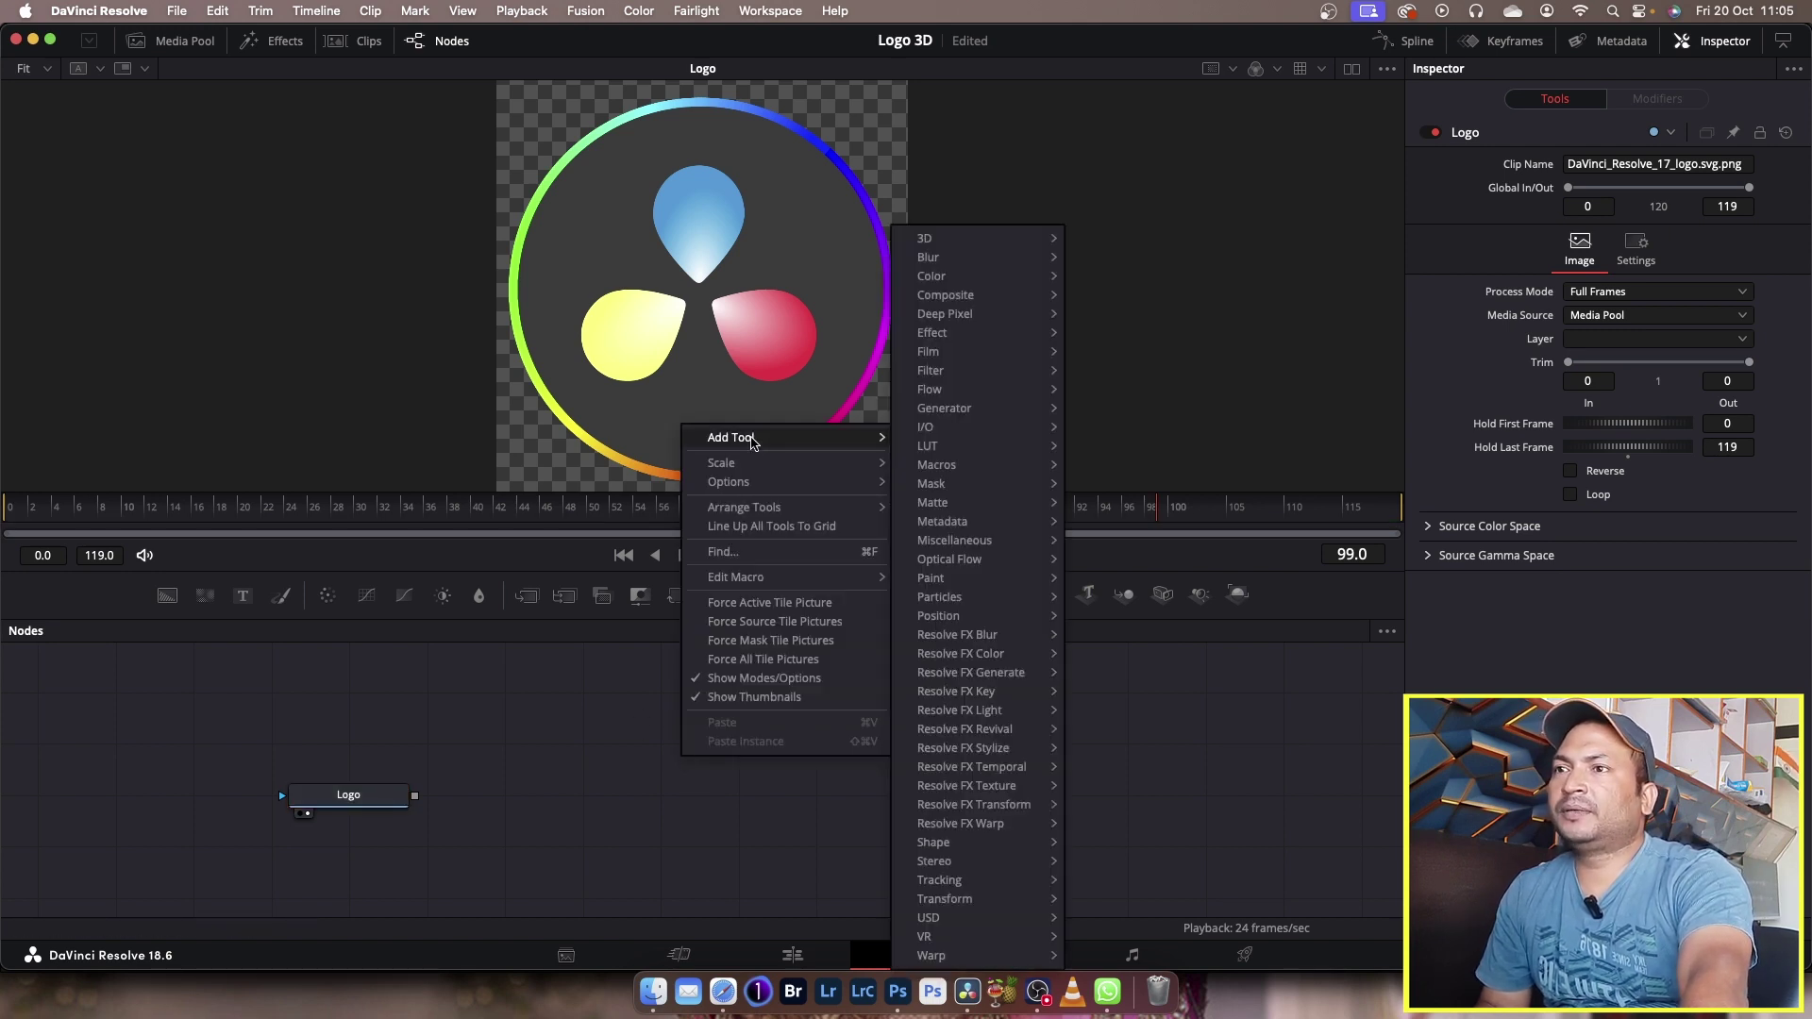
mouse_move(958, 243)
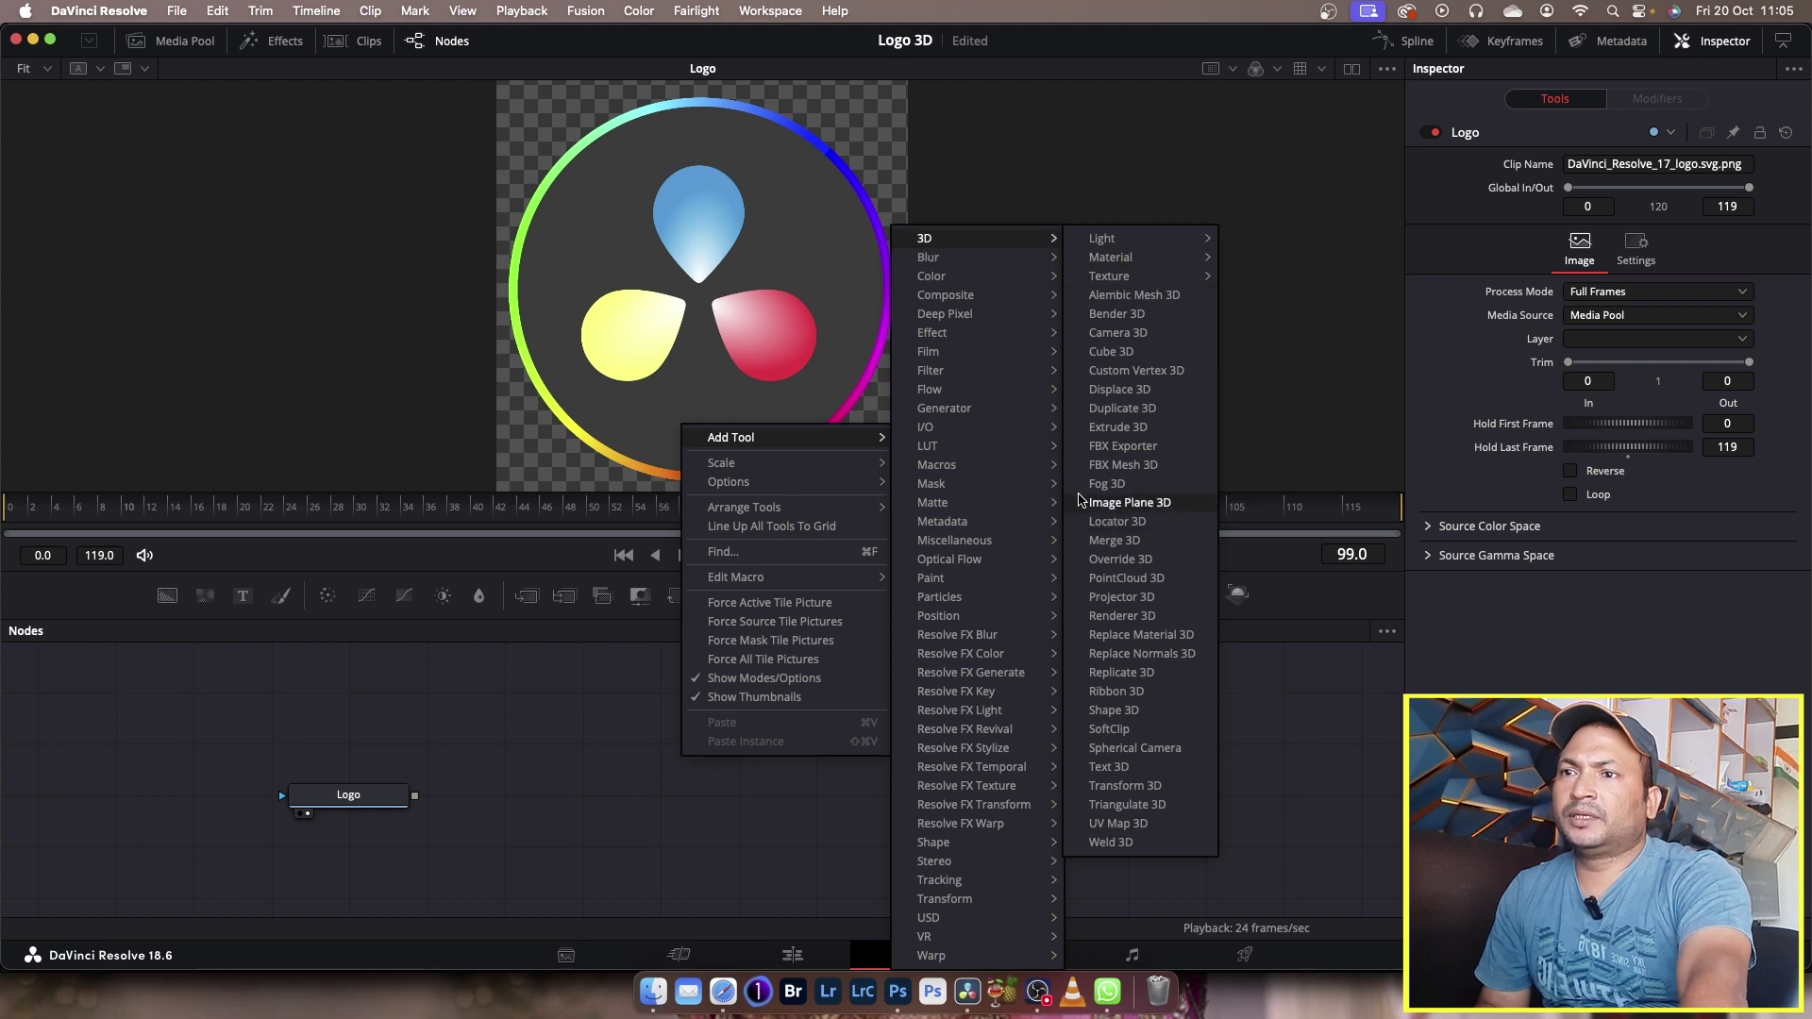
click(1135, 505)
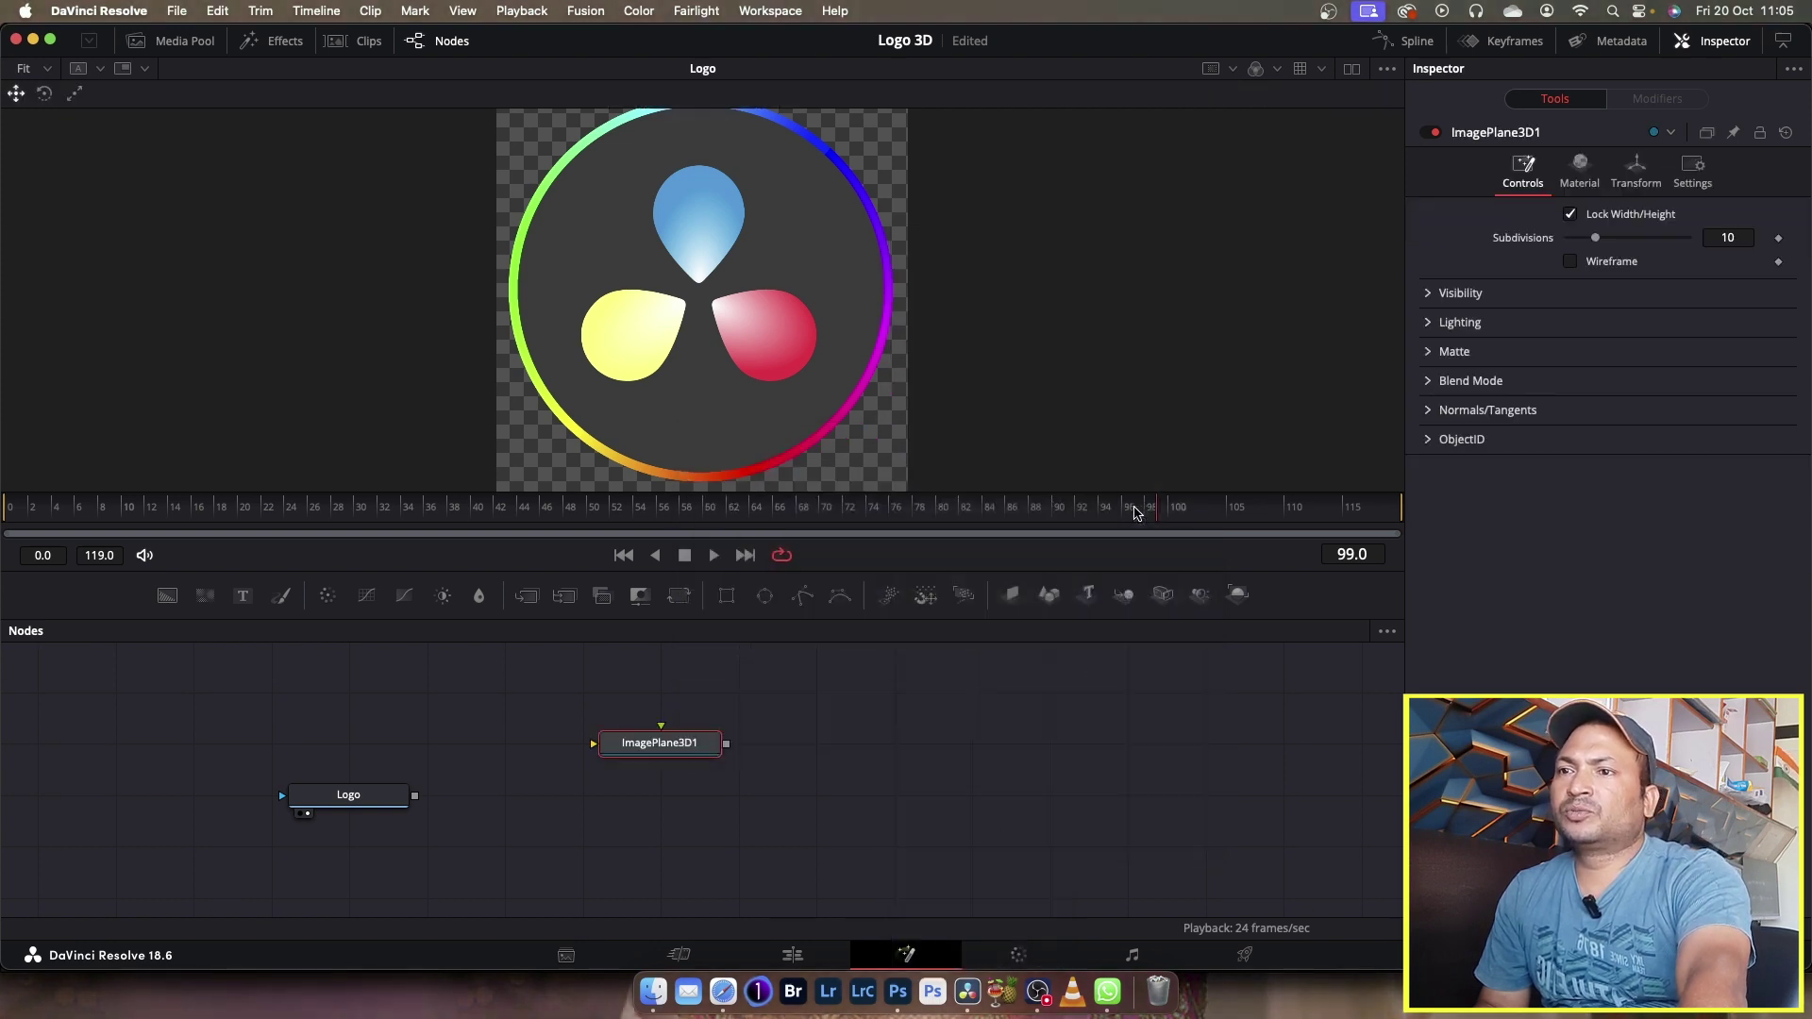
drag(663, 750, 585, 803)
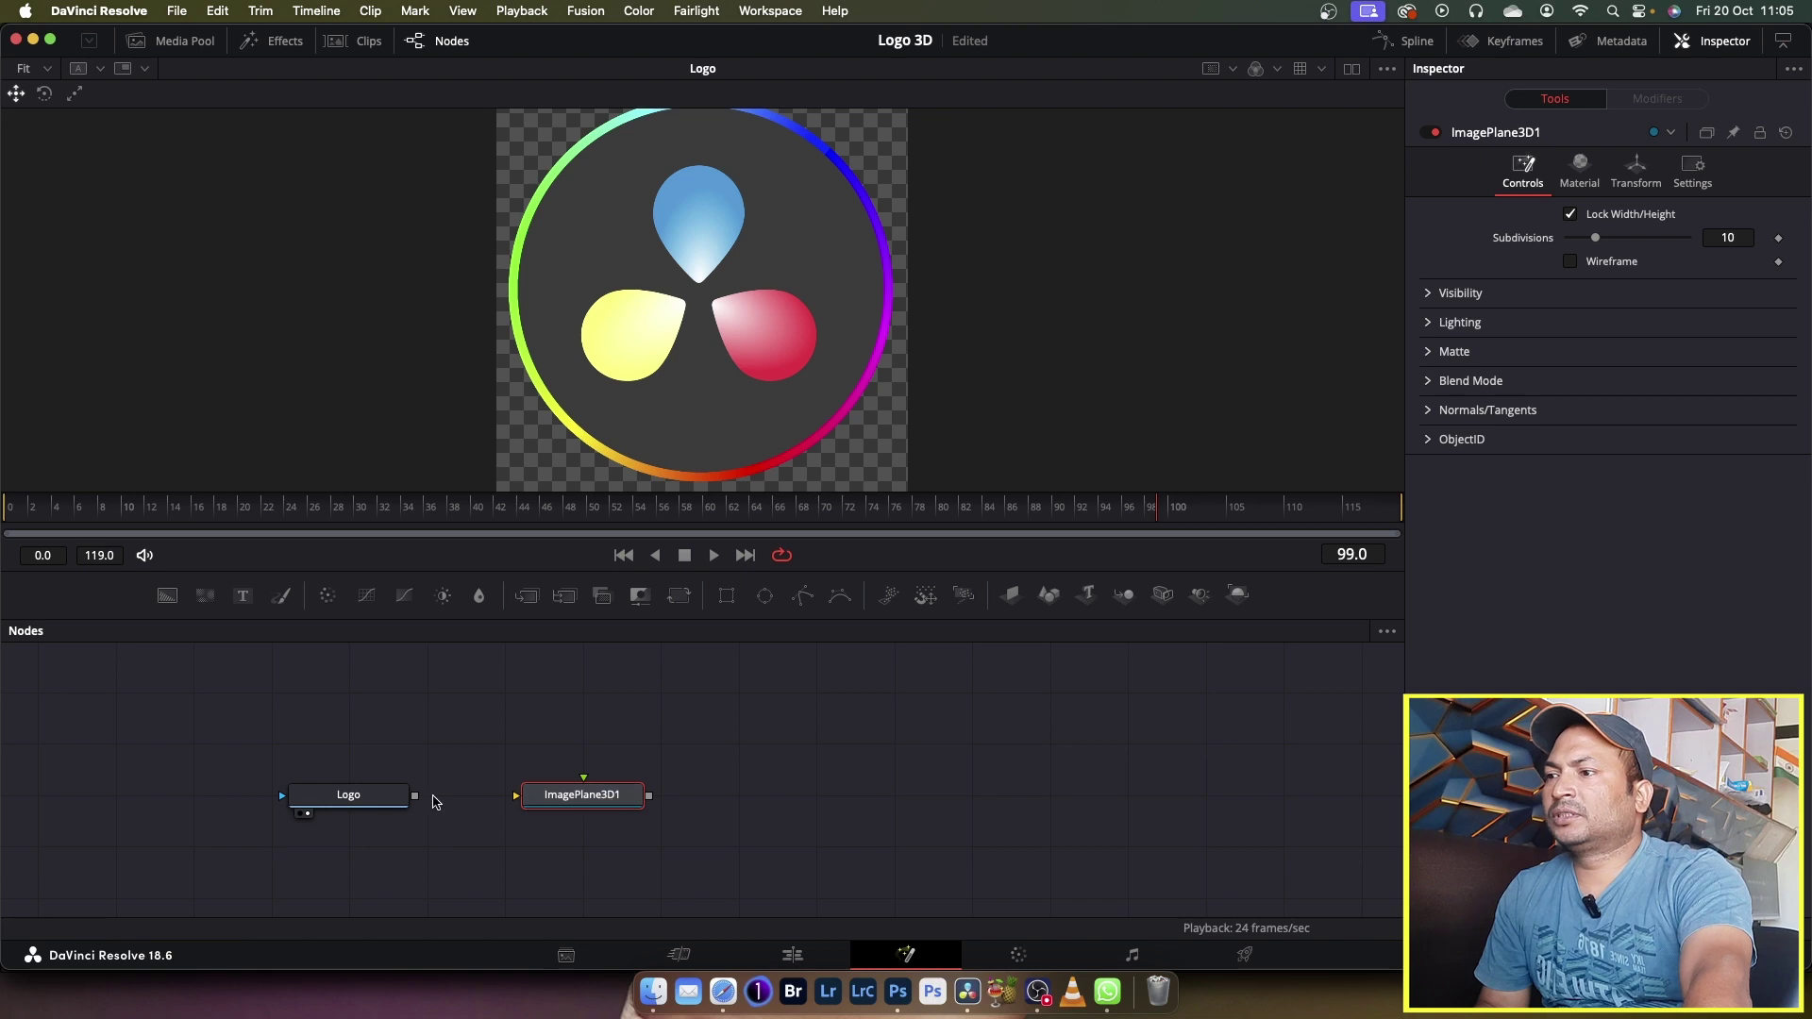
drag(418, 802, 615, 800)
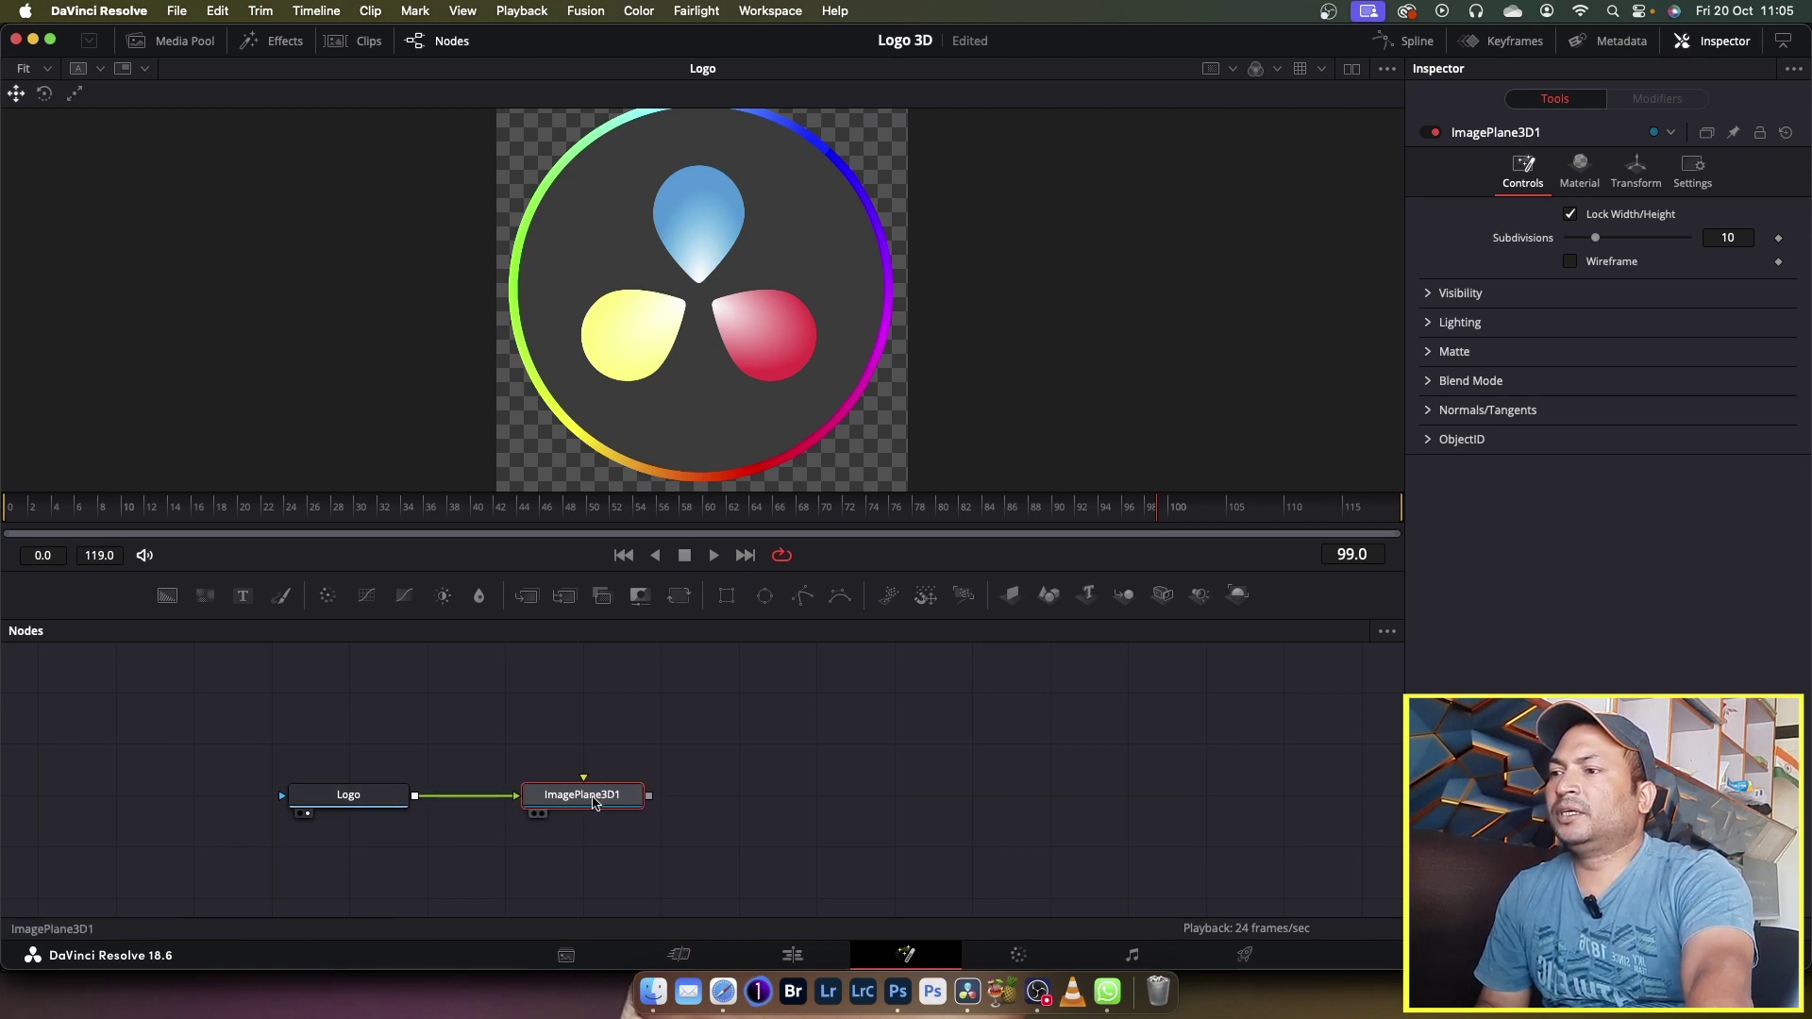
View ImagePlane3D1 in the 3D viewer and try out the plane's Y rotation.
key(1)
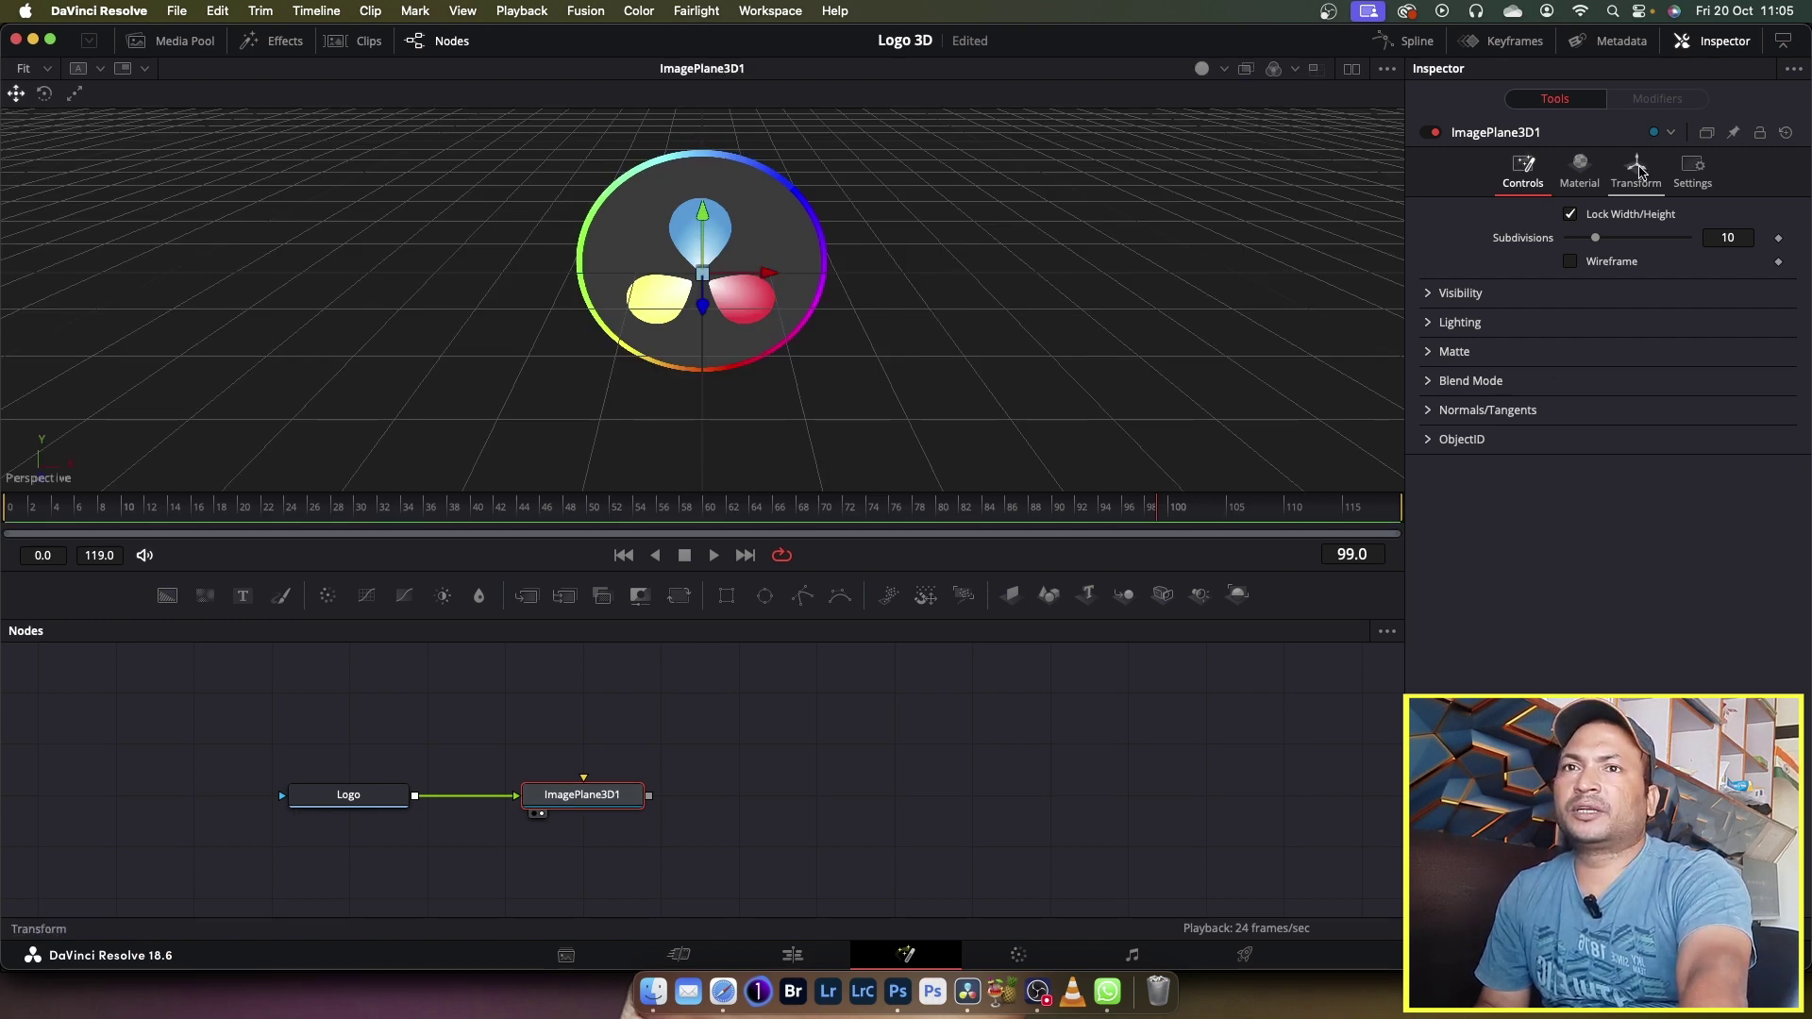
click(1638, 168)
mouse_move(1637, 388)
mouse_down()
mouse_move(1668, 393)
mouse_move(1628, 391)
mouse_up()
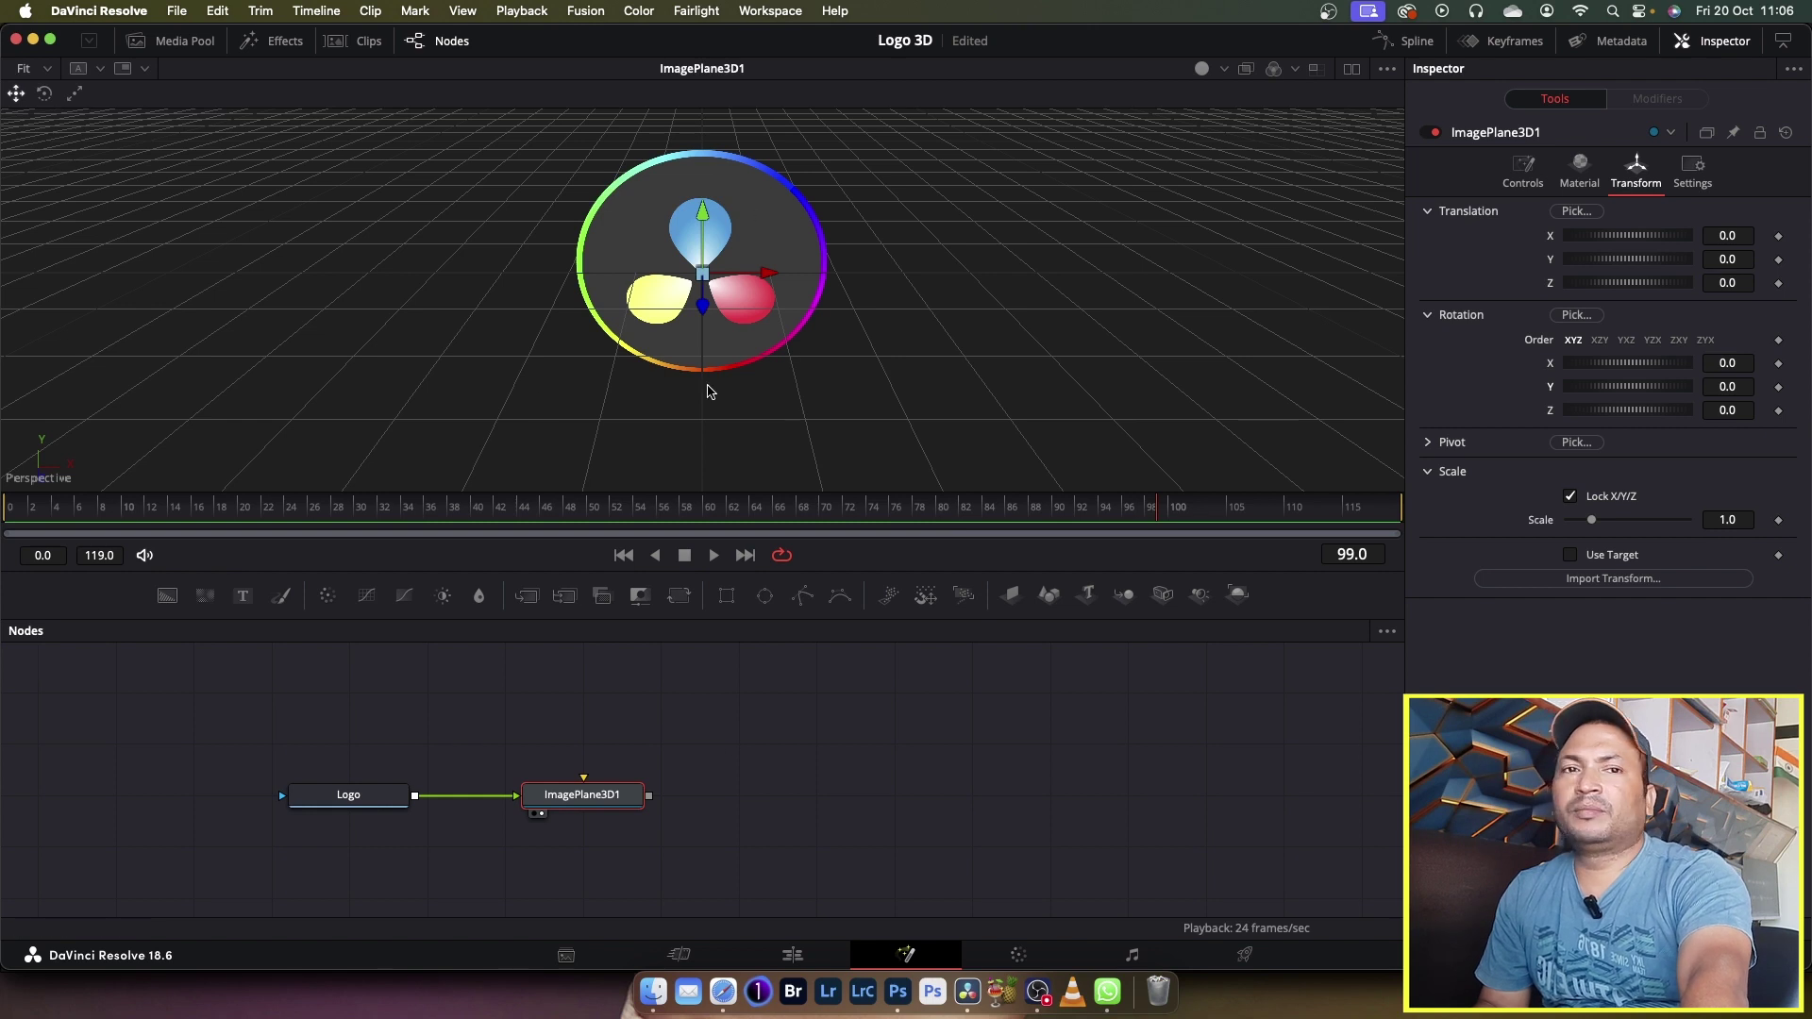
Add a Duplicate 3D node after ImagePlane3D1 and connect ImagePlane3D1's output to it.
right_click(776, 740)
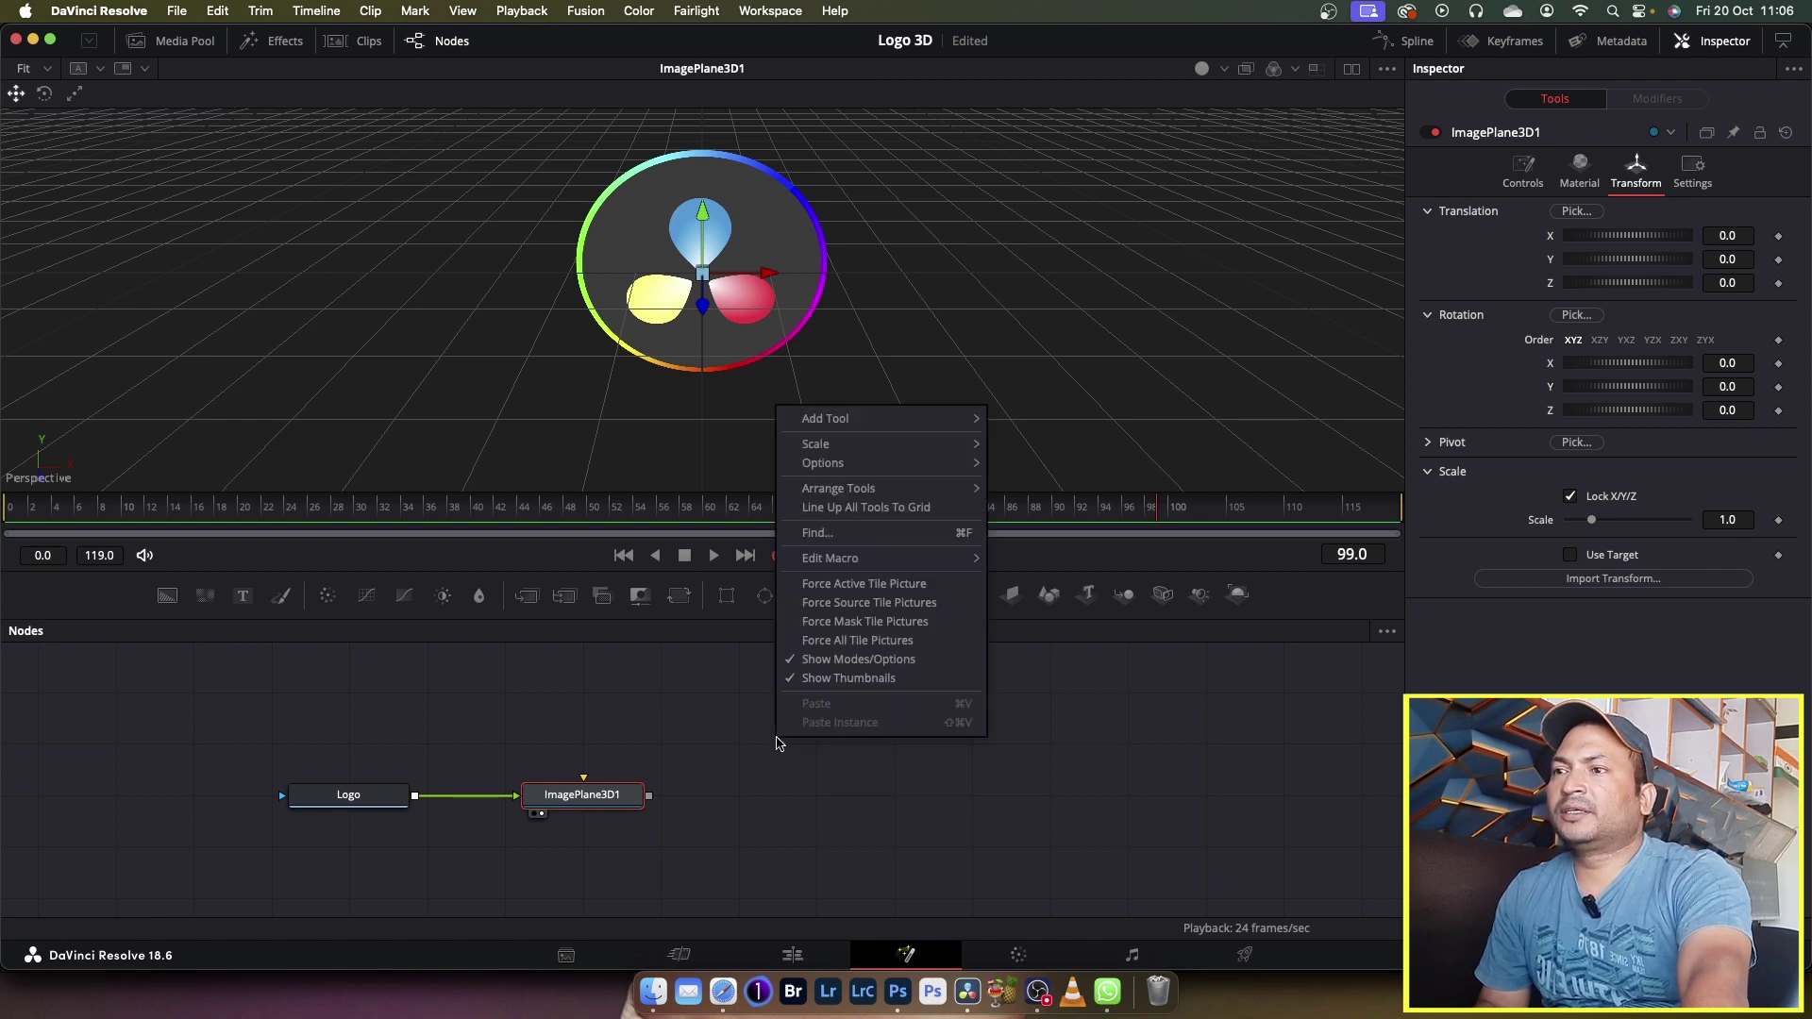
mouse_move(836, 423)
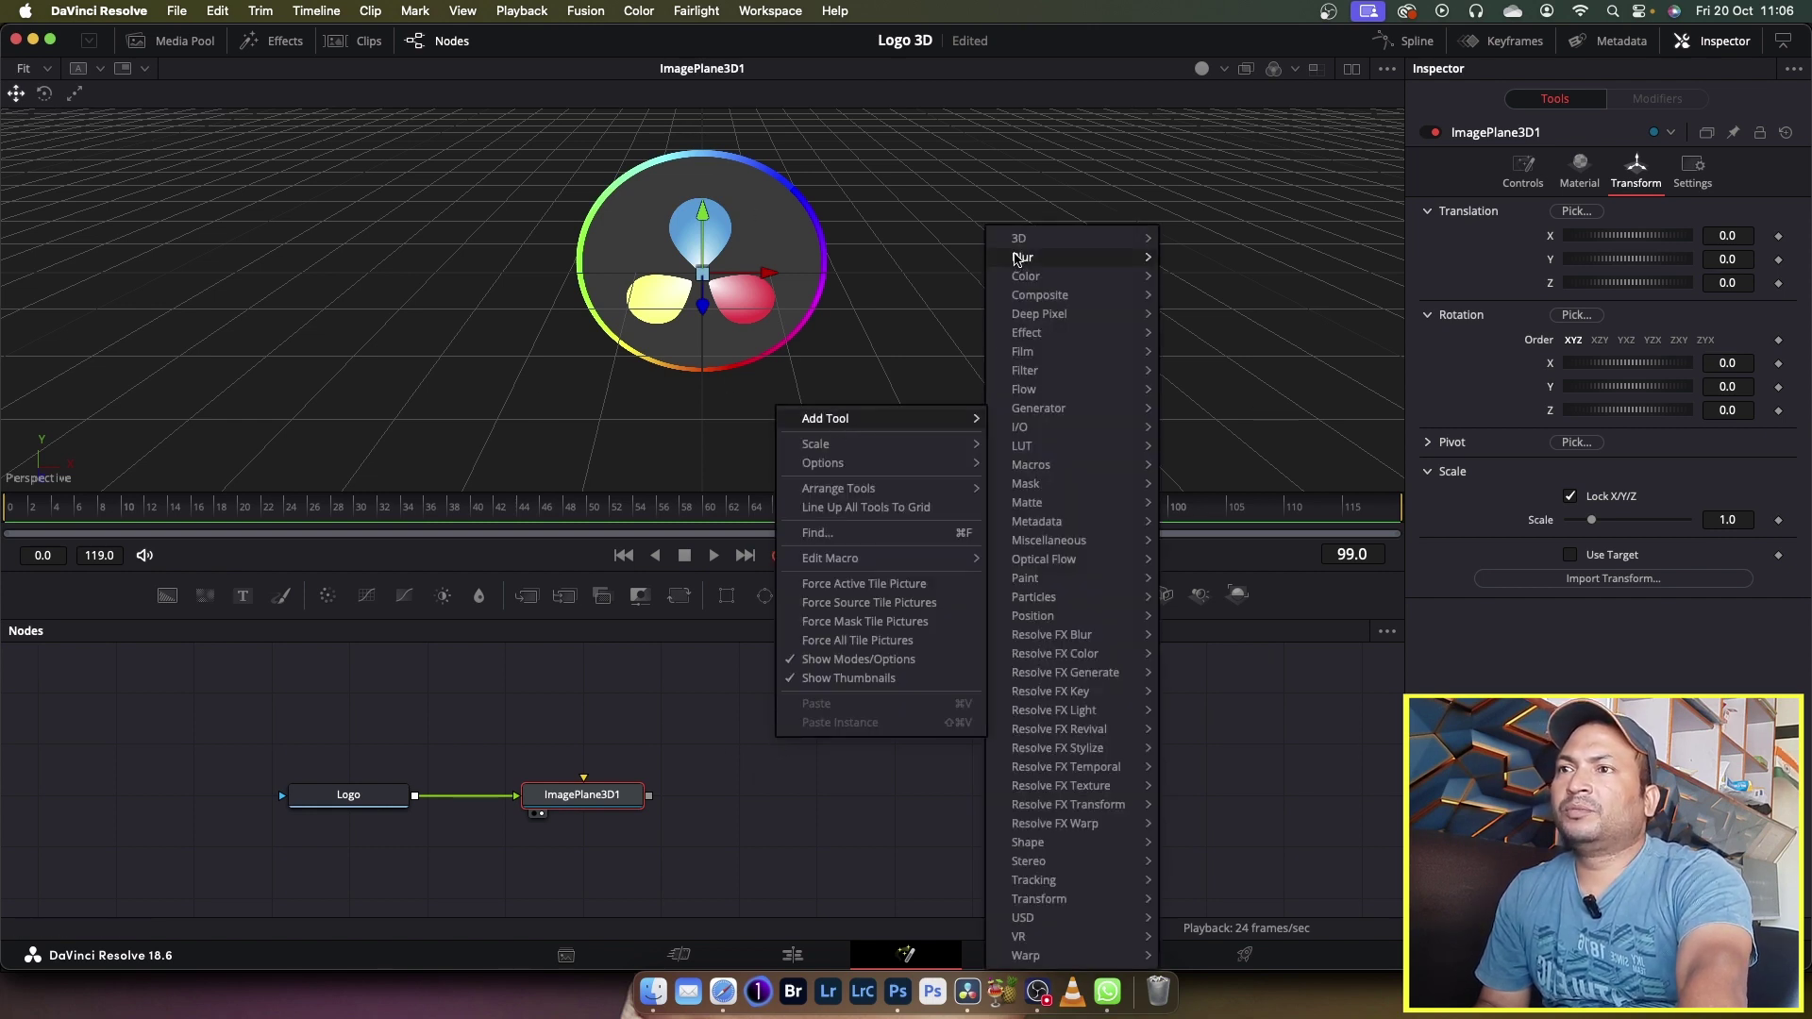
mouse_move(1020, 247)
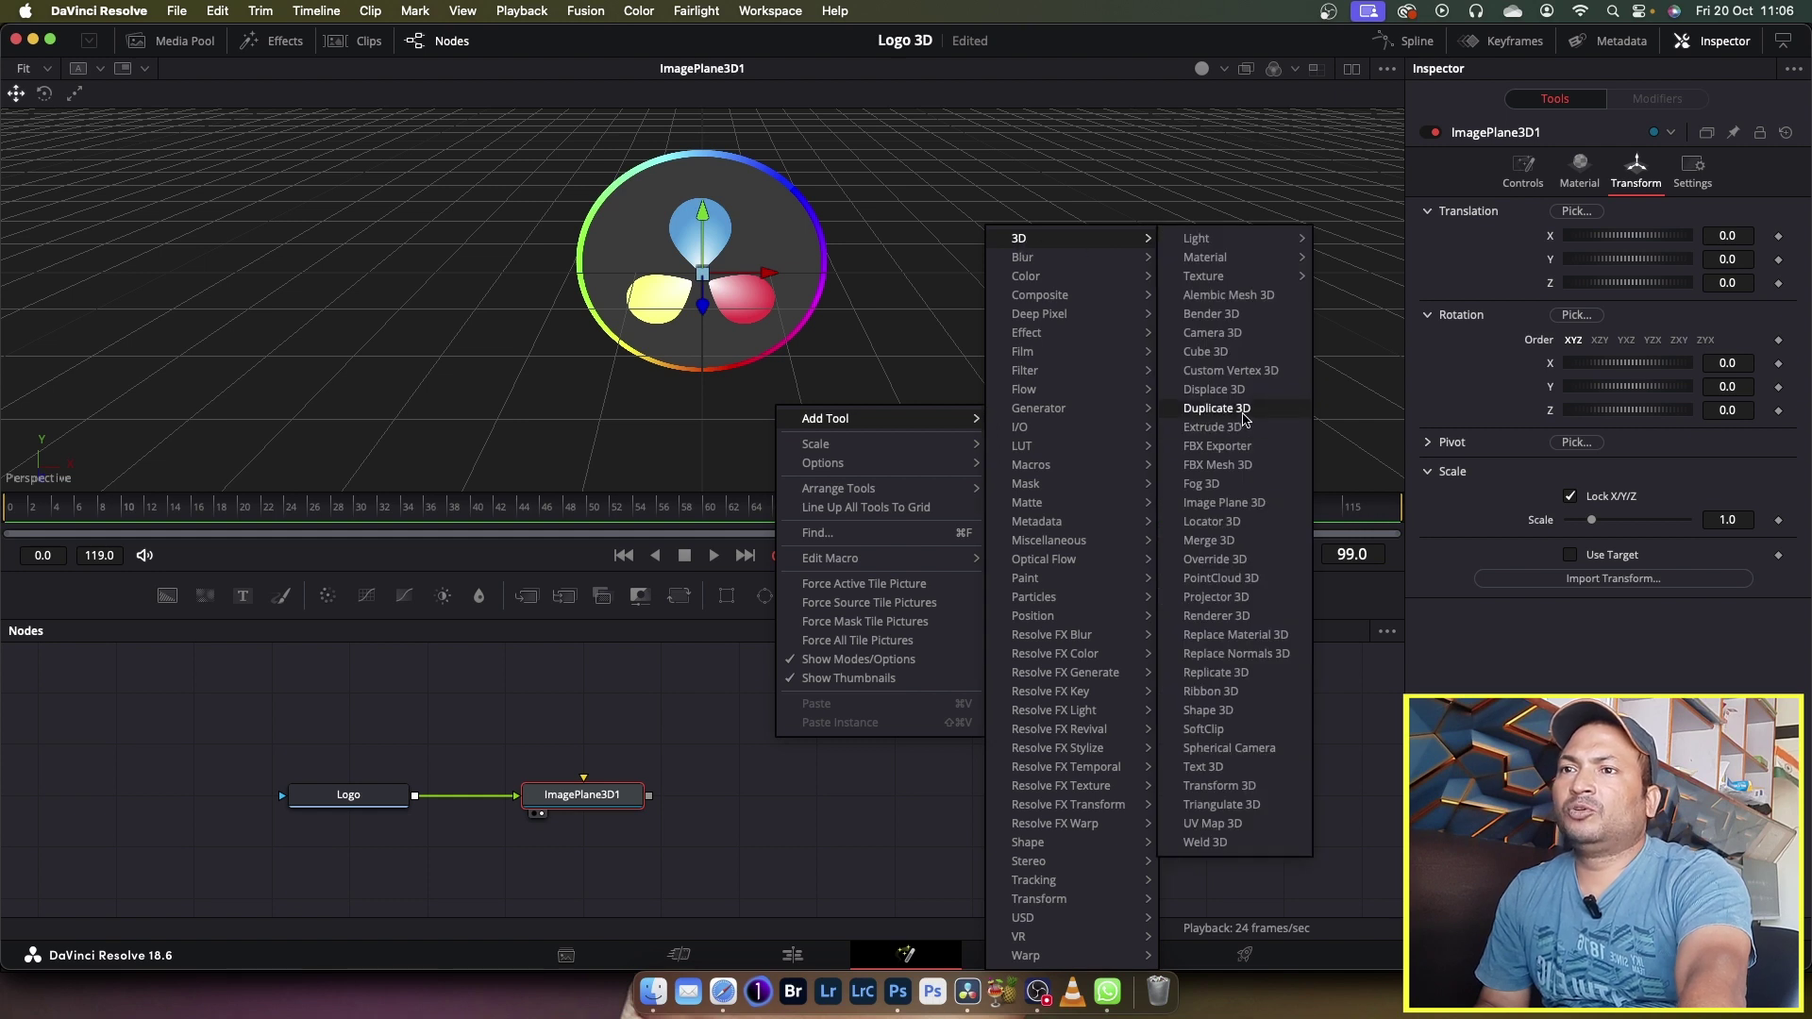
click(1240, 417)
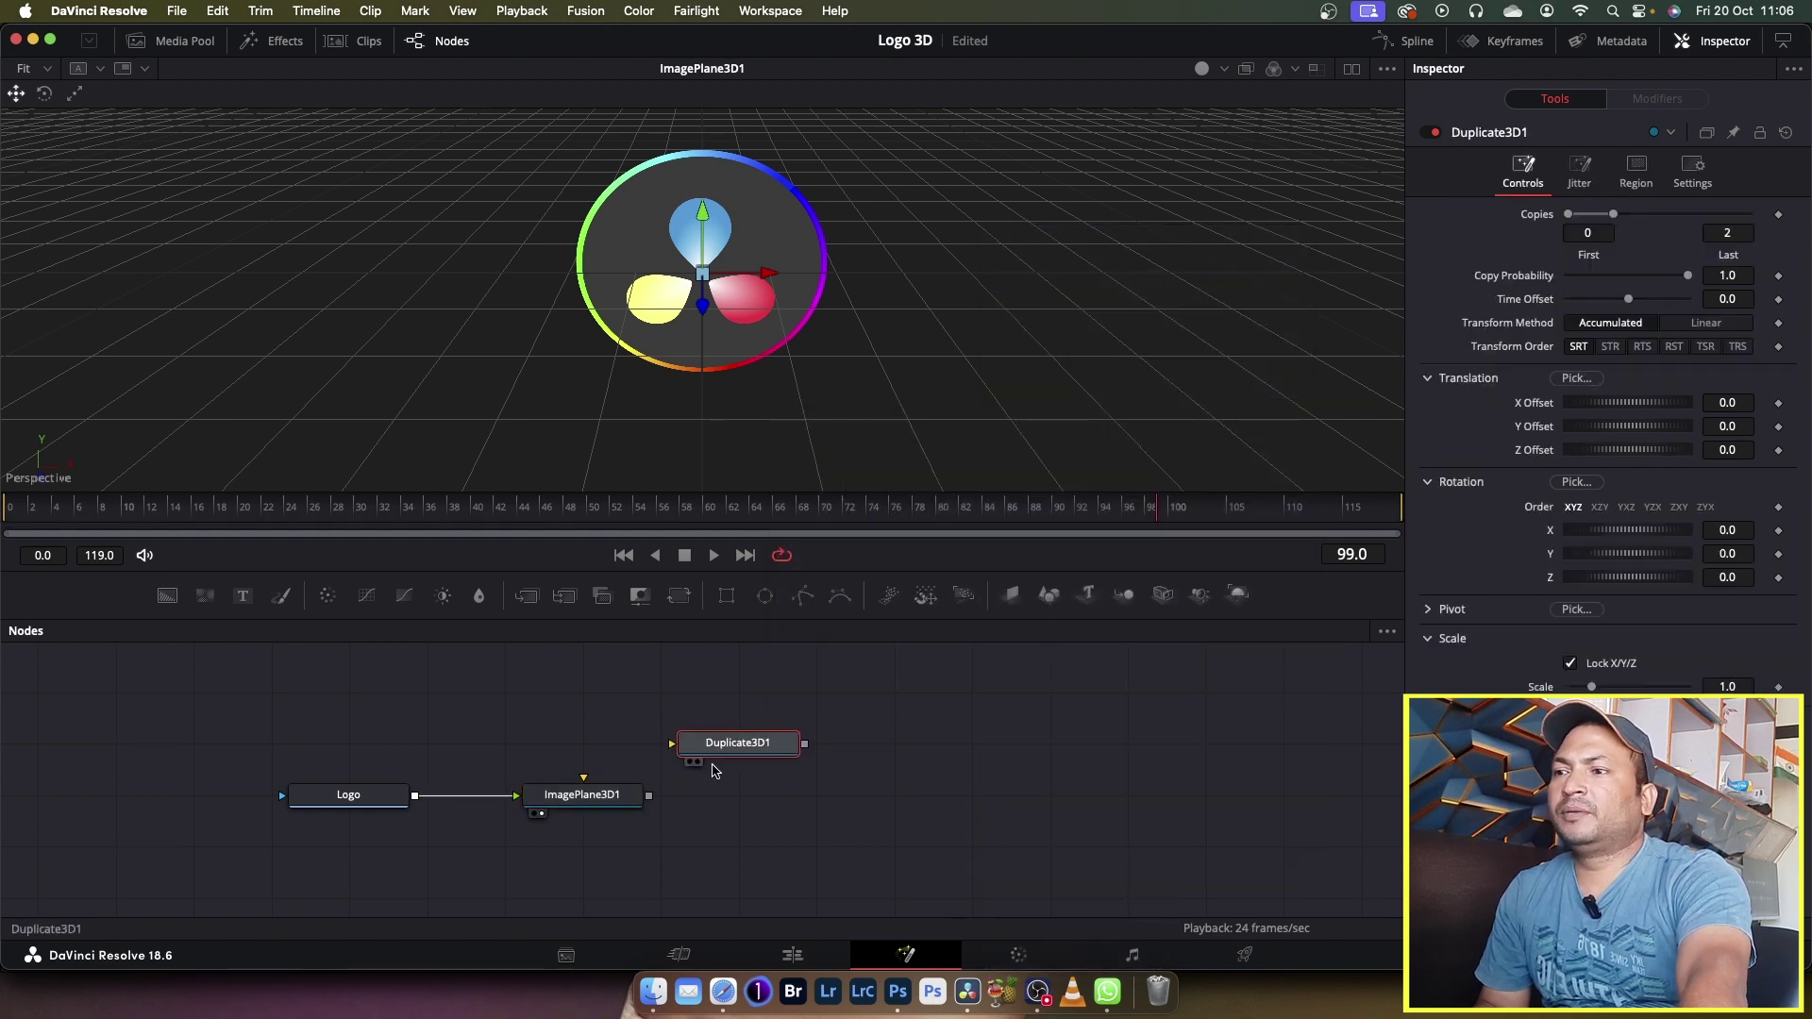
mouse_move(726, 745)
mouse_down()
mouse_move(741, 781)
mouse_move(818, 782)
mouse_up()
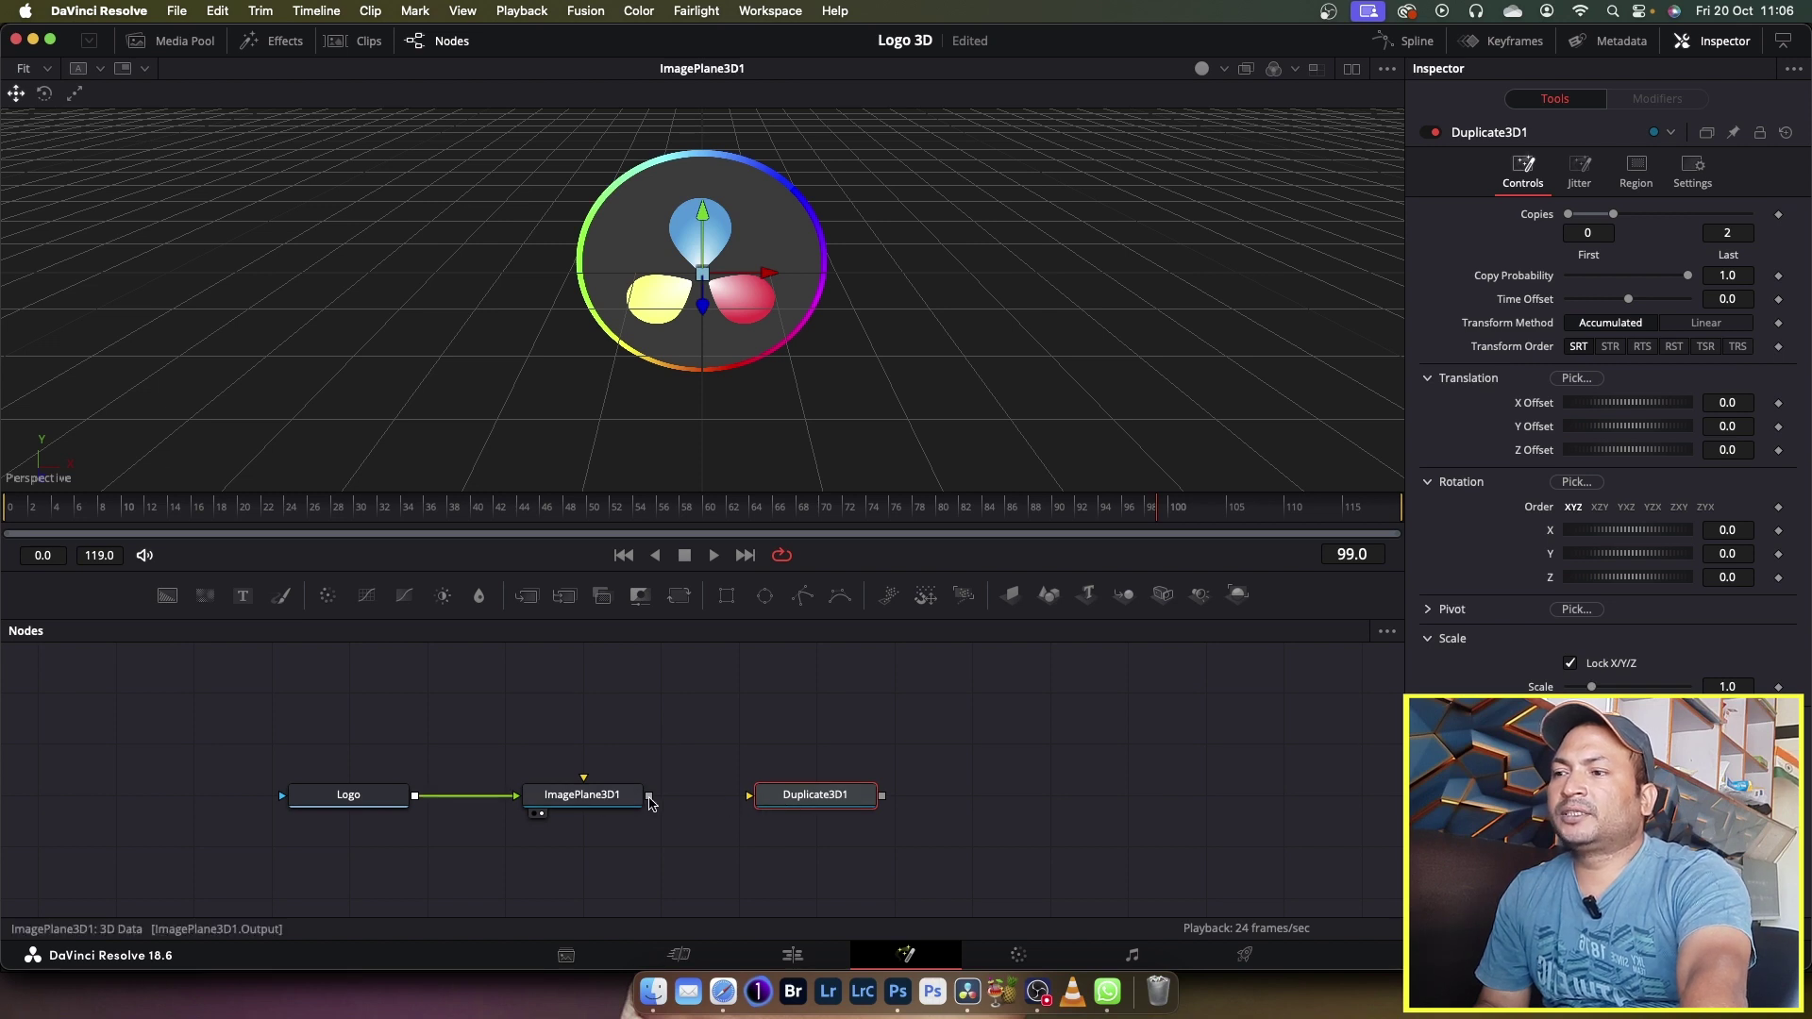
drag(649, 795, 789, 803)
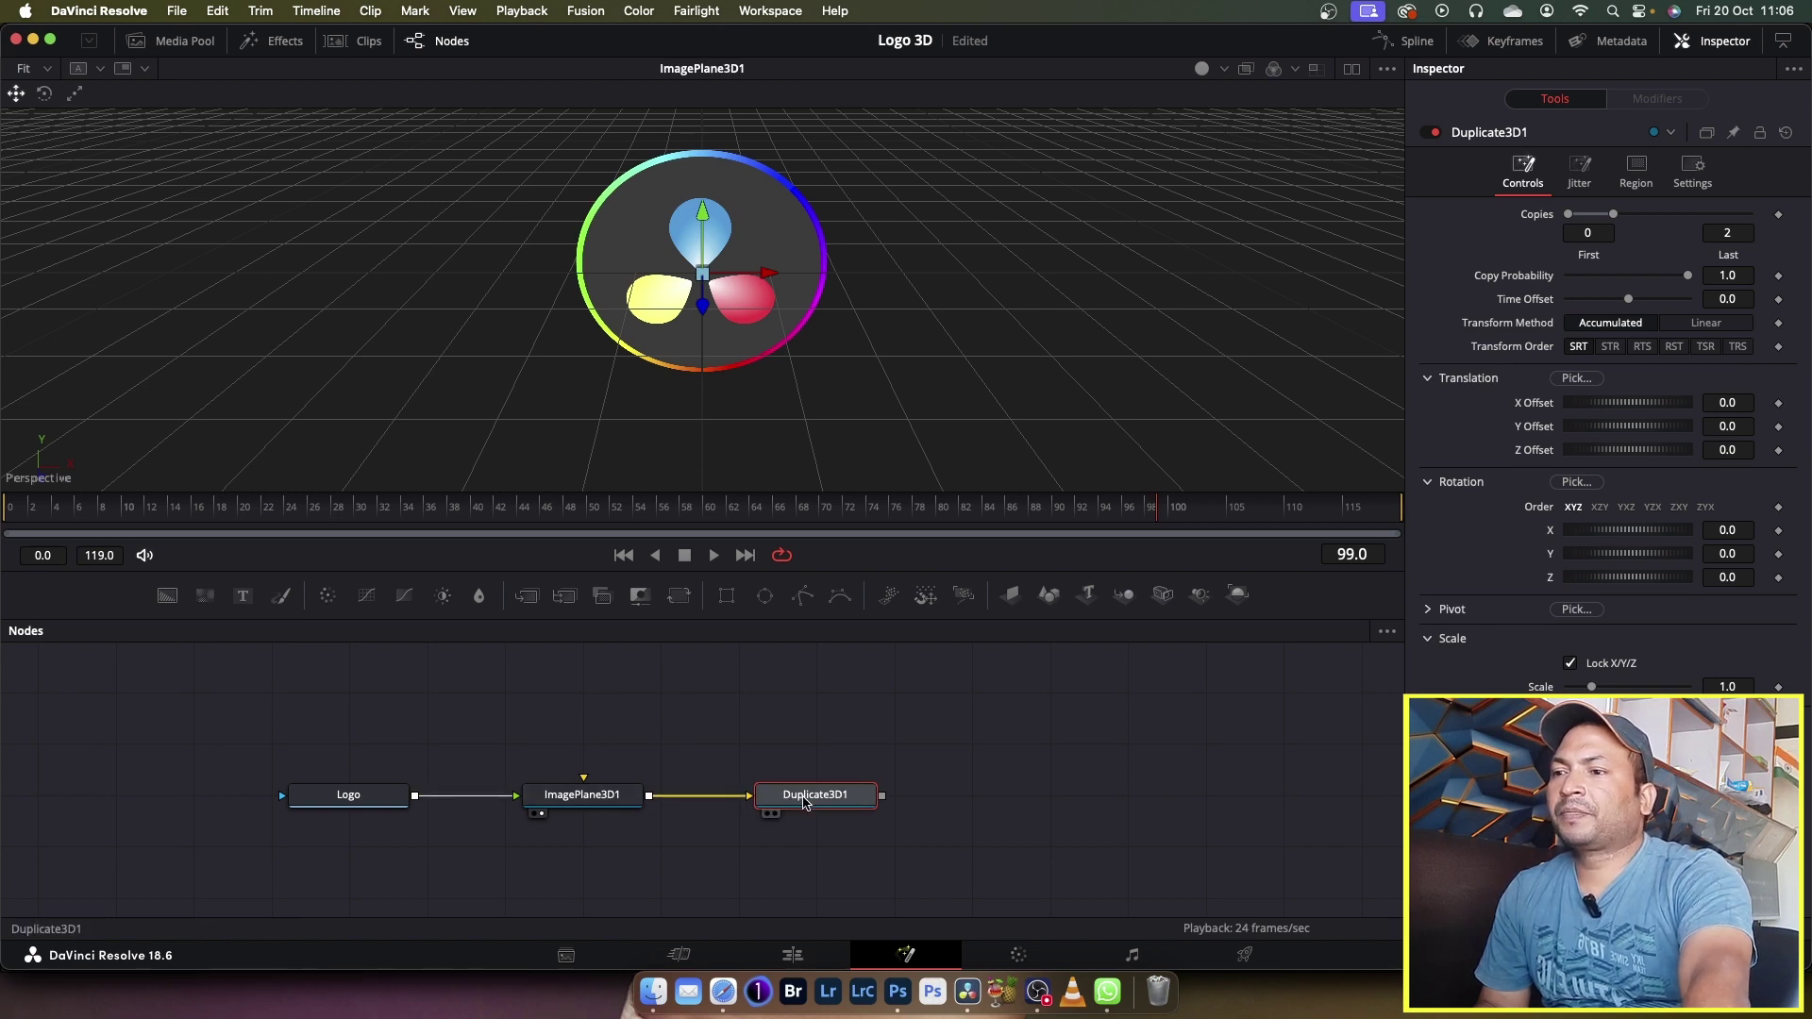
View Duplicate3D1 and set Last Copy to 100.
key(1)
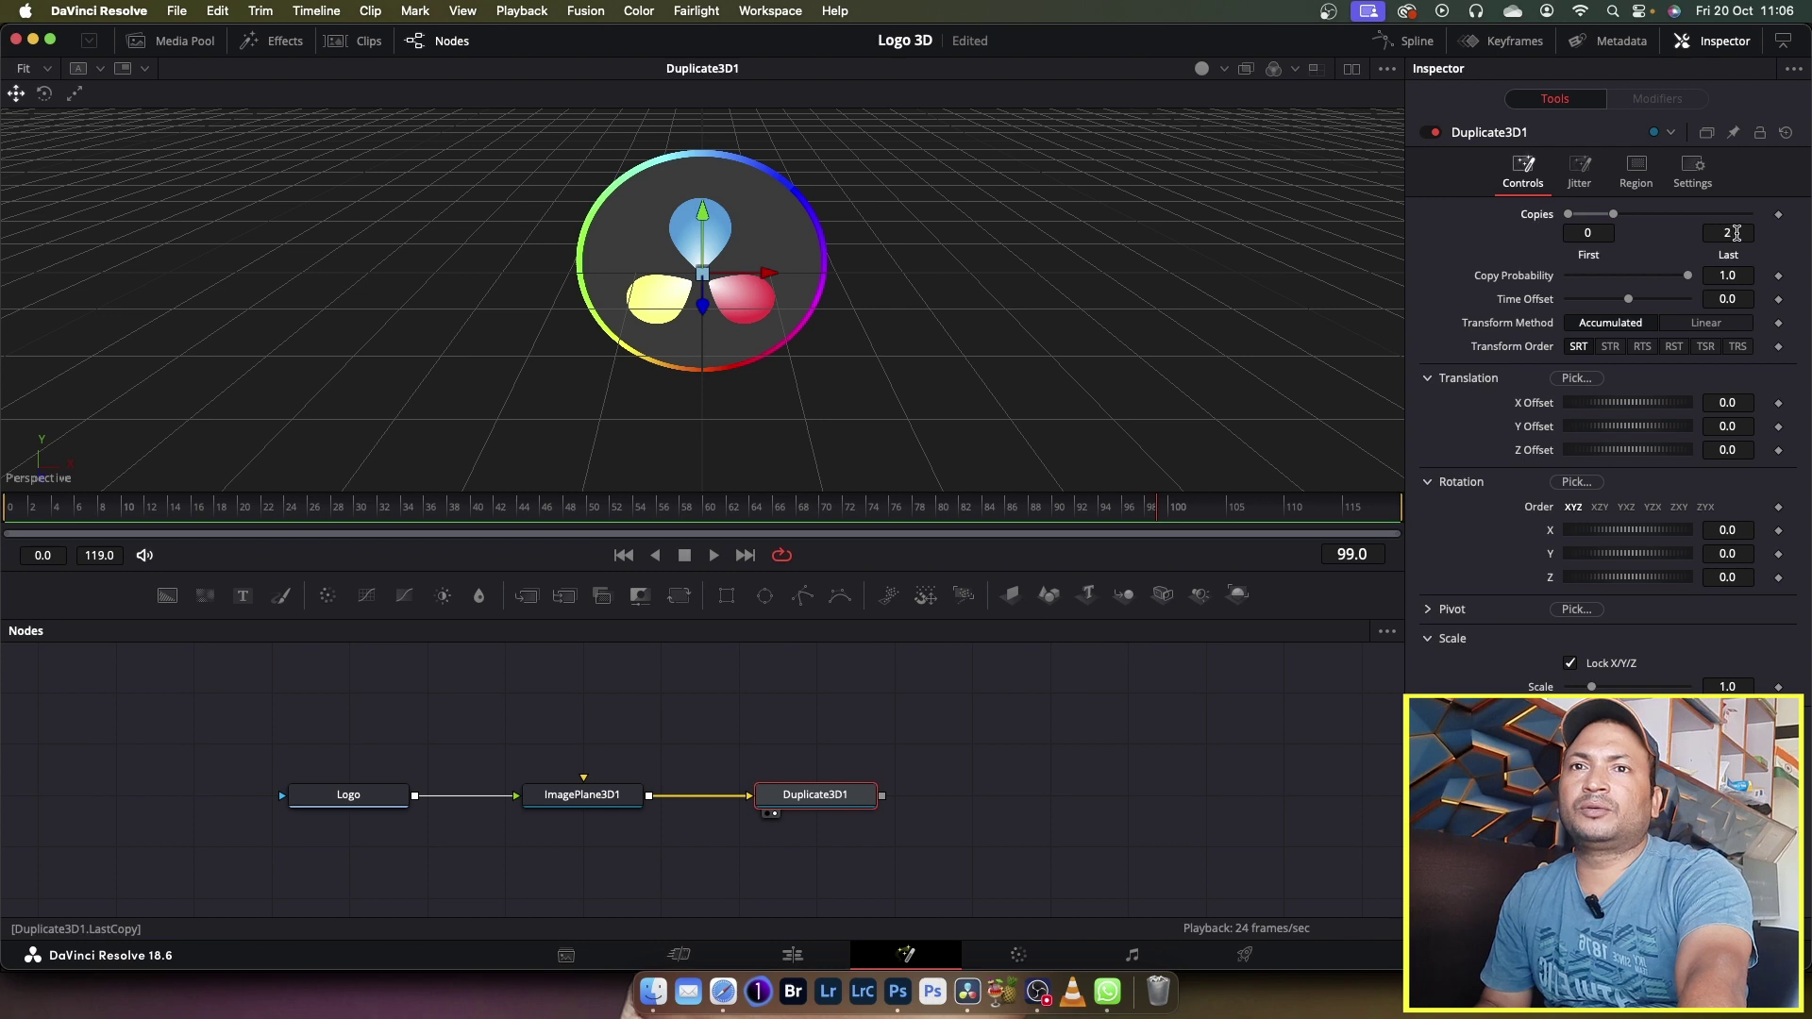
text(100)
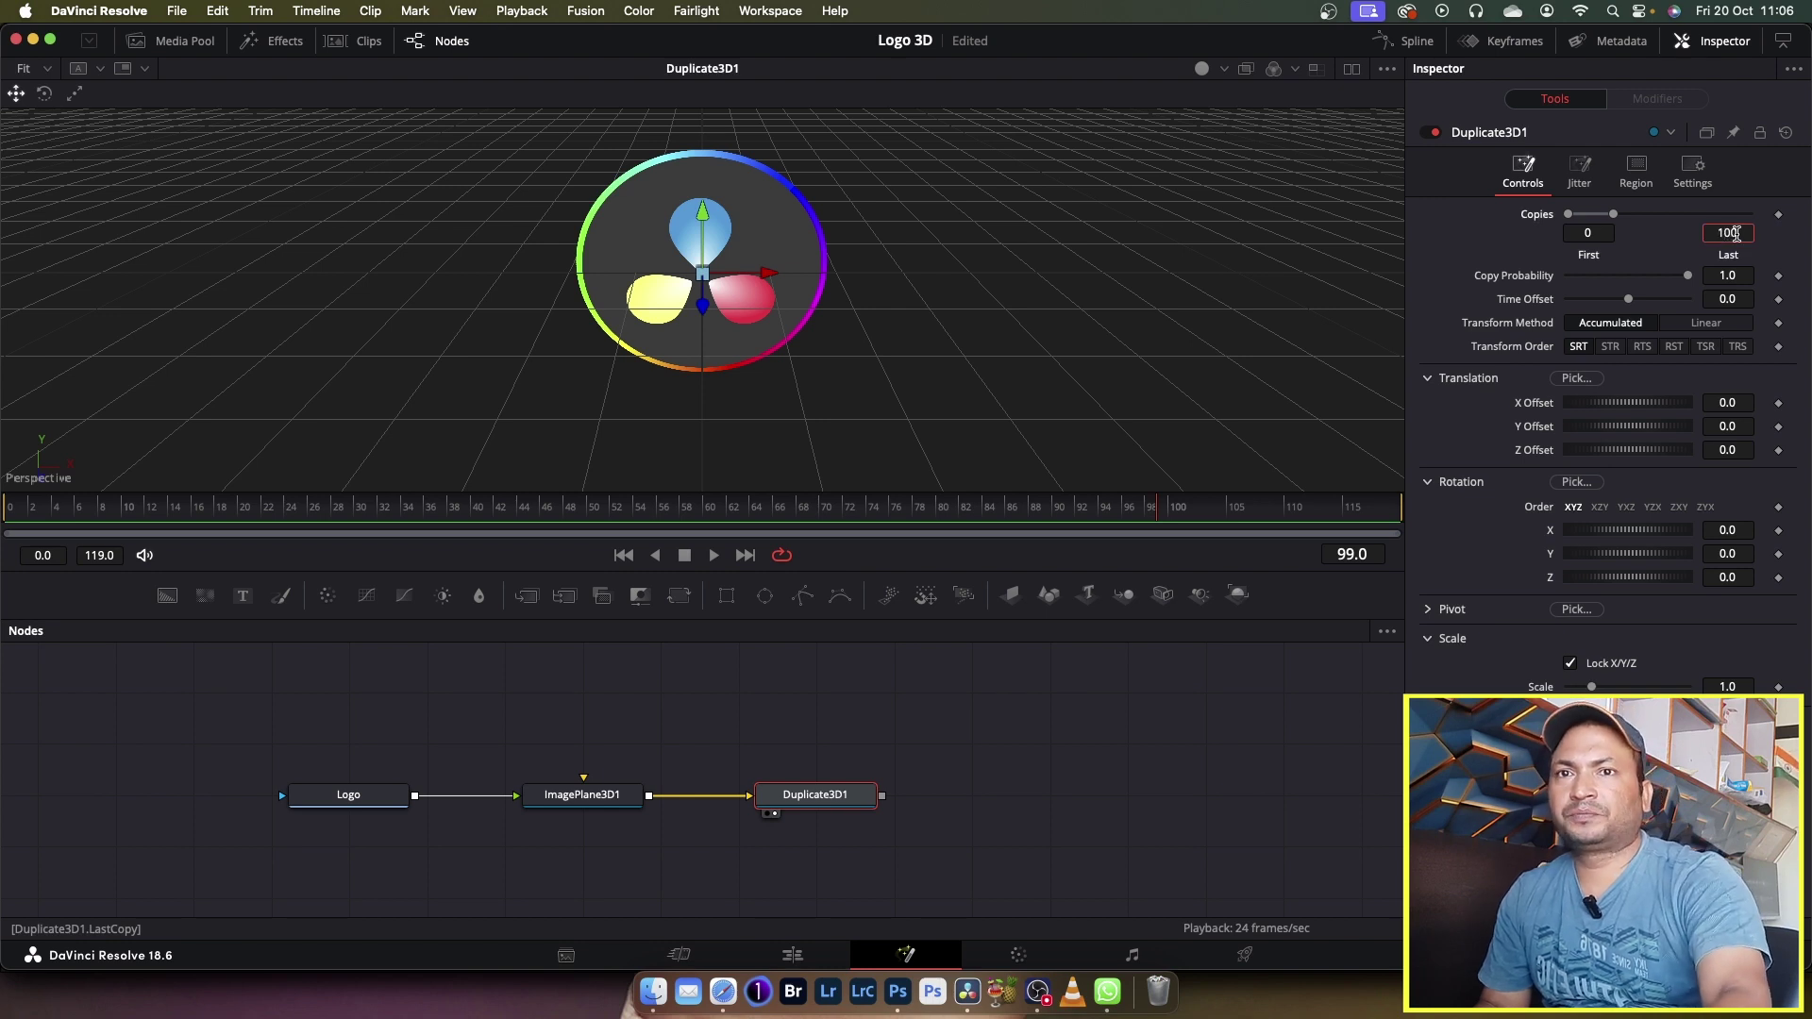
key(Tab)
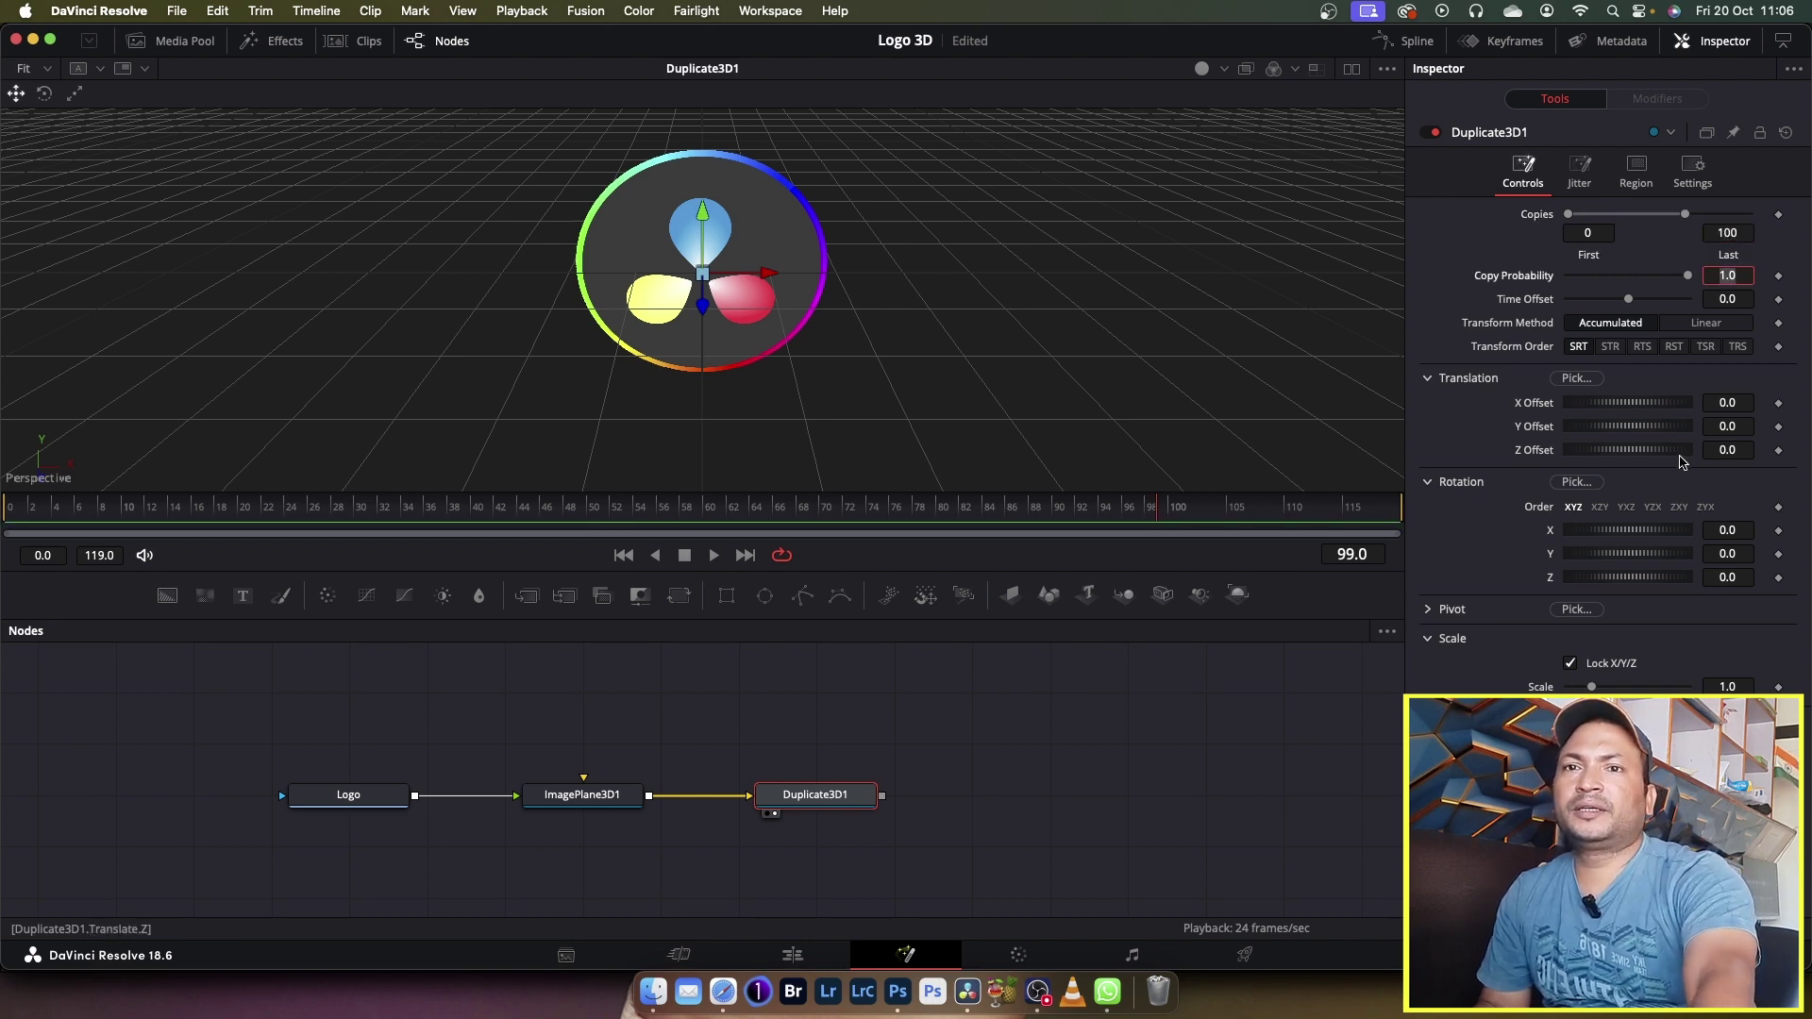
Set the Translation Z Offset to 0.002 to stack the copies into a disc.
drag(1626, 454, 1616, 455)
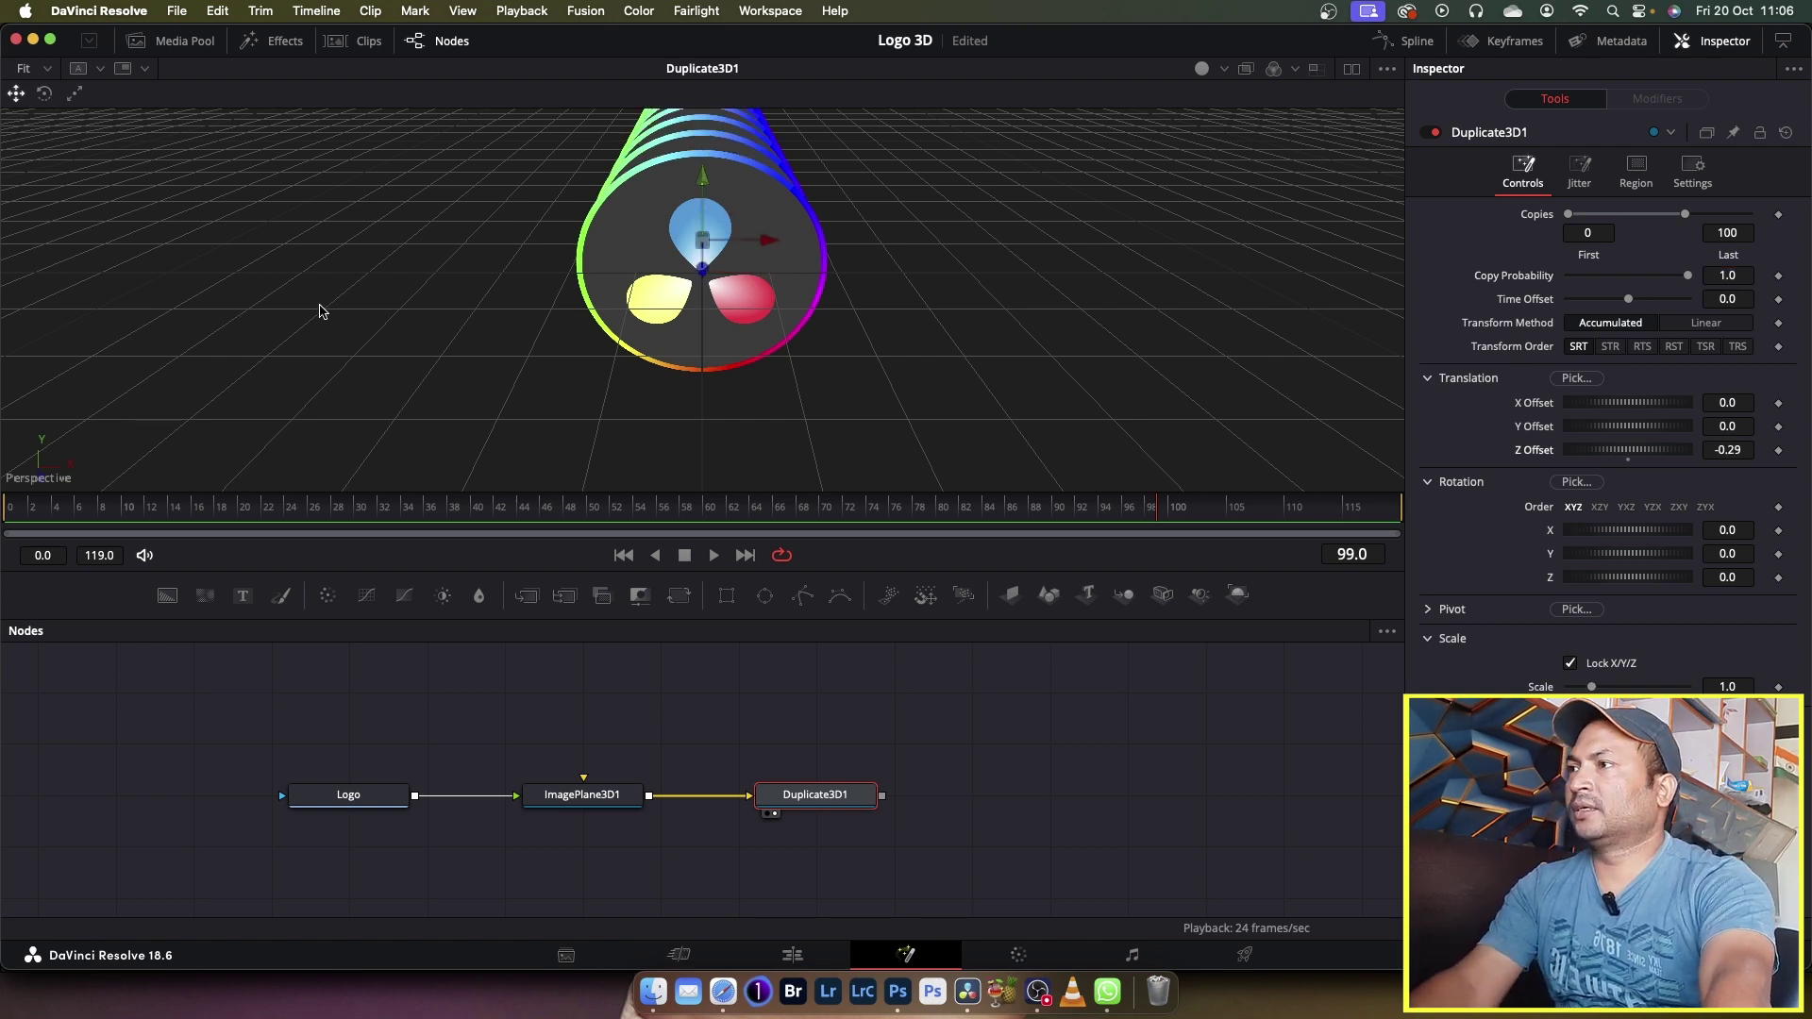
click(38, 68)
click(38, 121)
text(0.002)
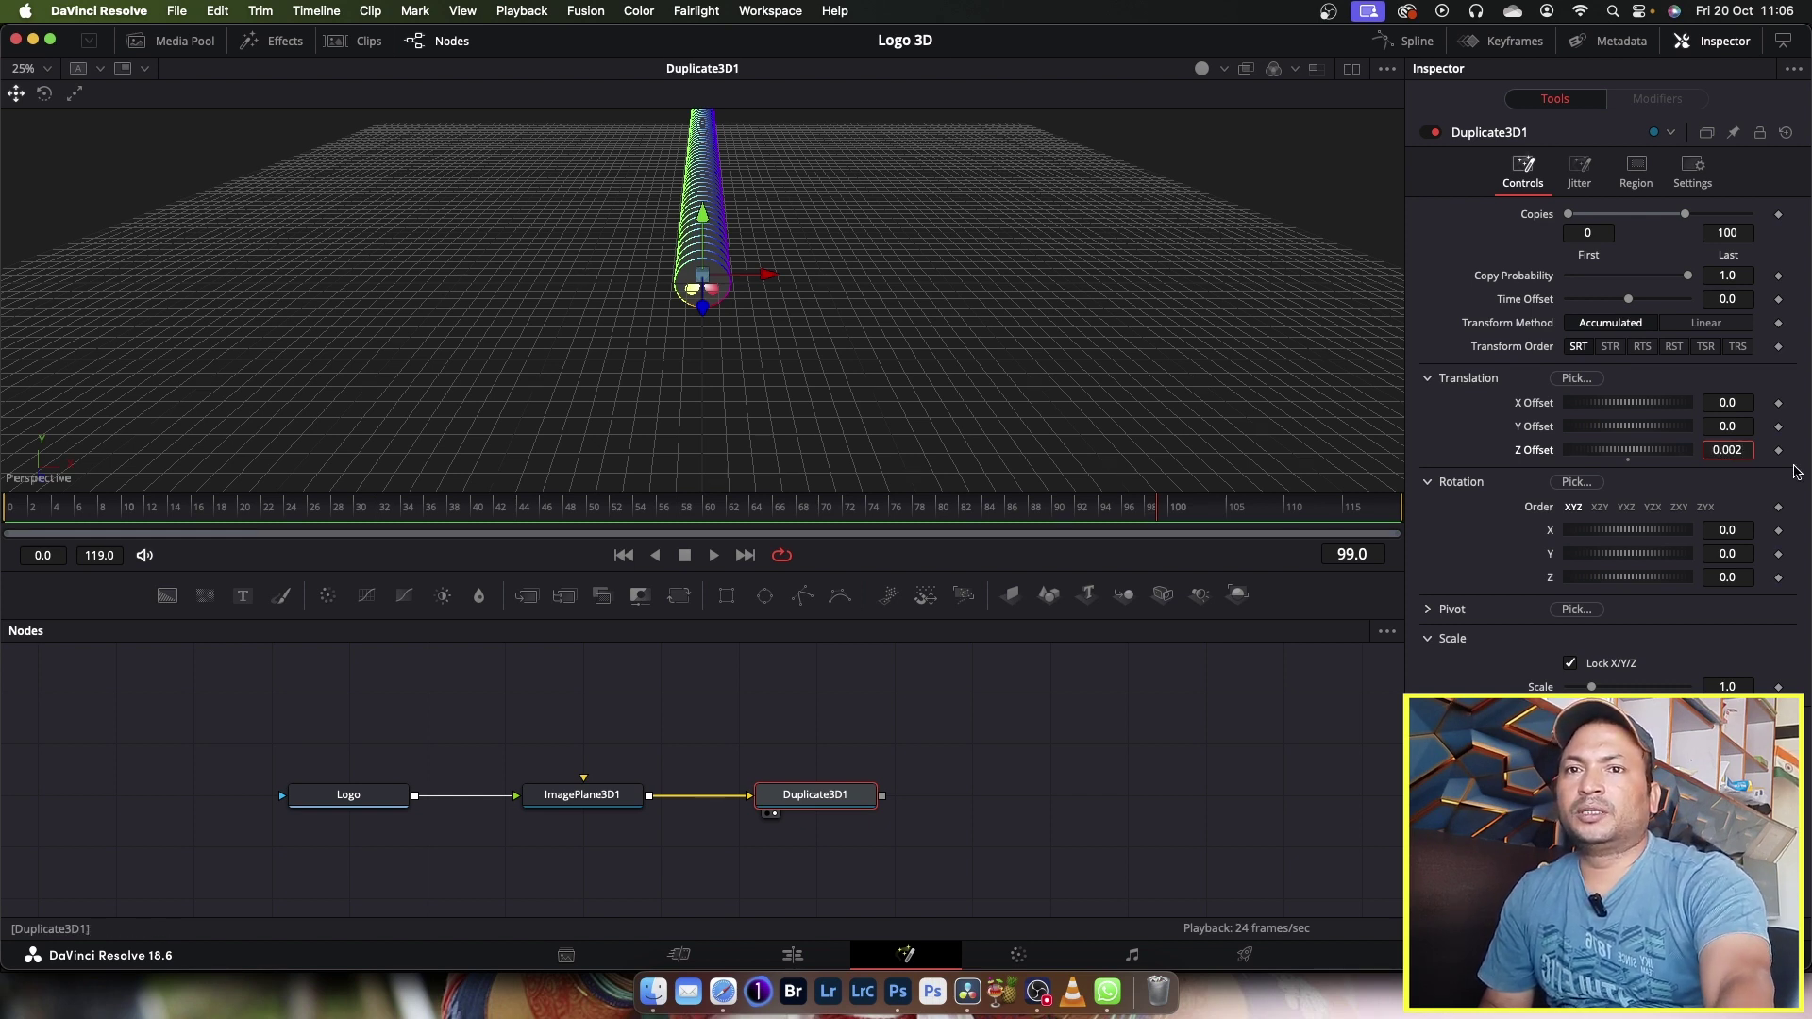
key(Return)
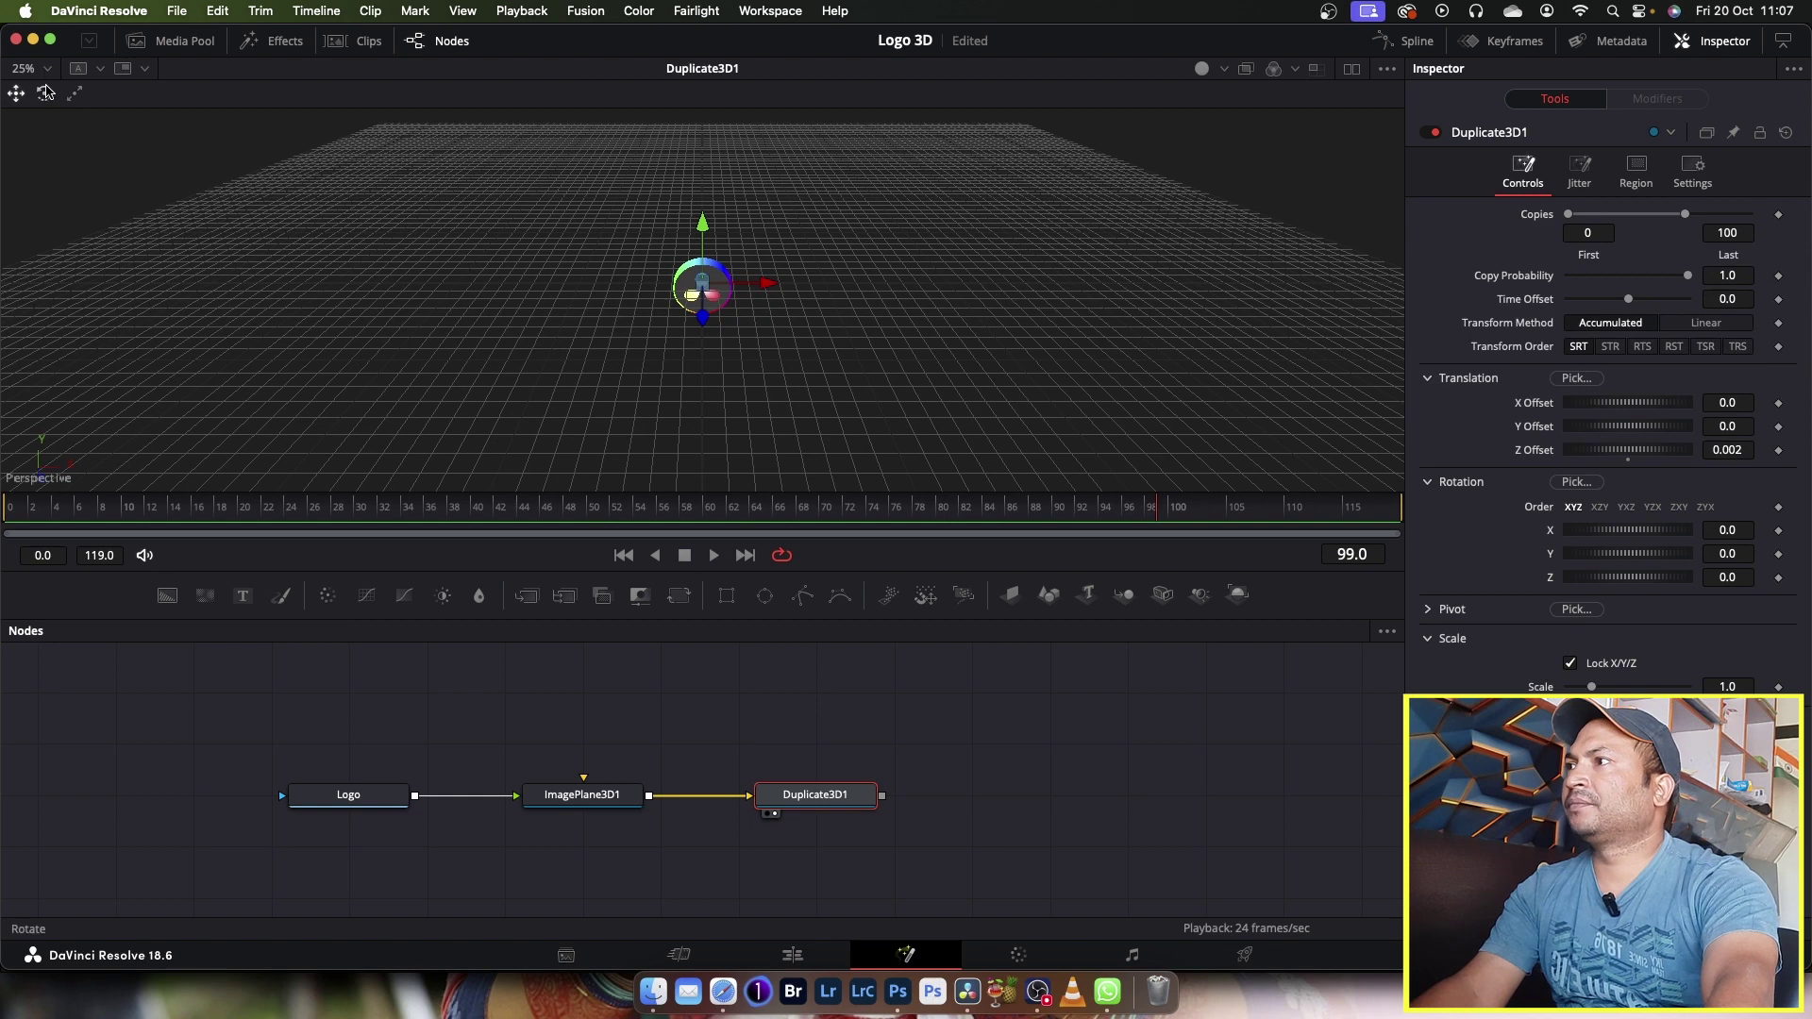
click(33, 68)
click(28, 90)
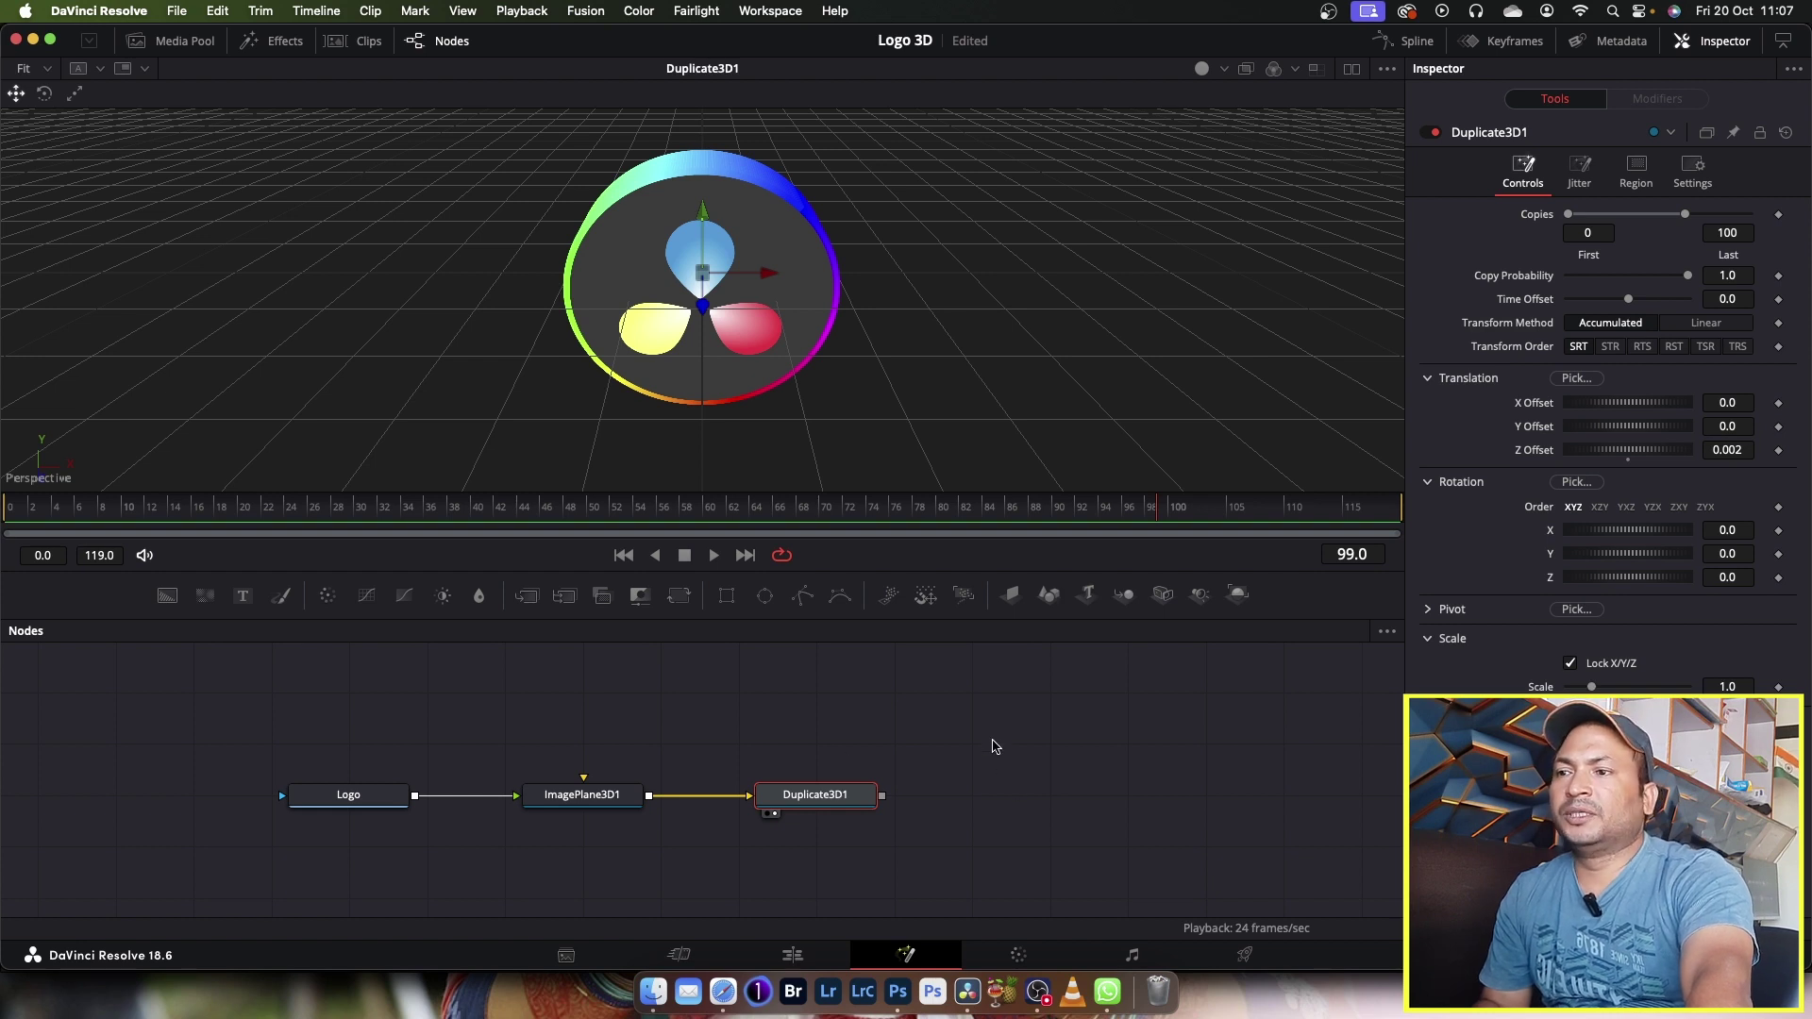
right_click(993, 746)
Add a Transform 3D node fed by Duplicate3D1 and view it.
mouse_move(1038, 434)
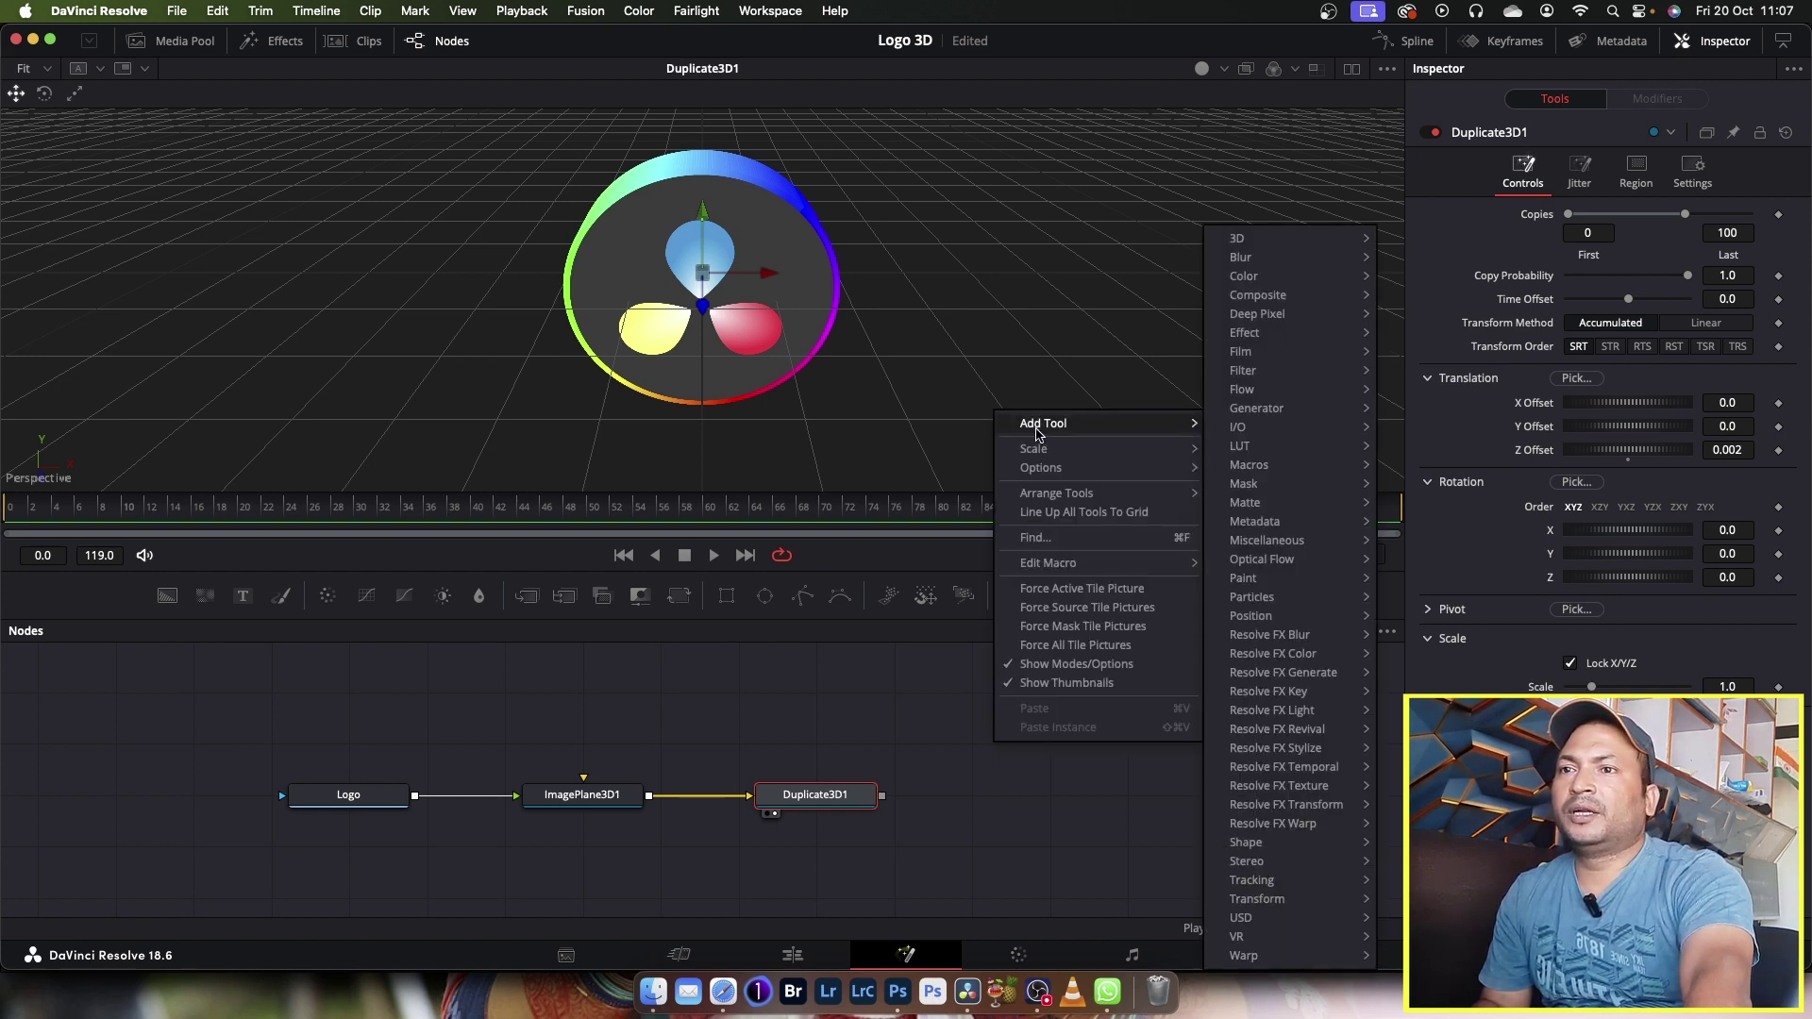
mouse_move(1293, 238)
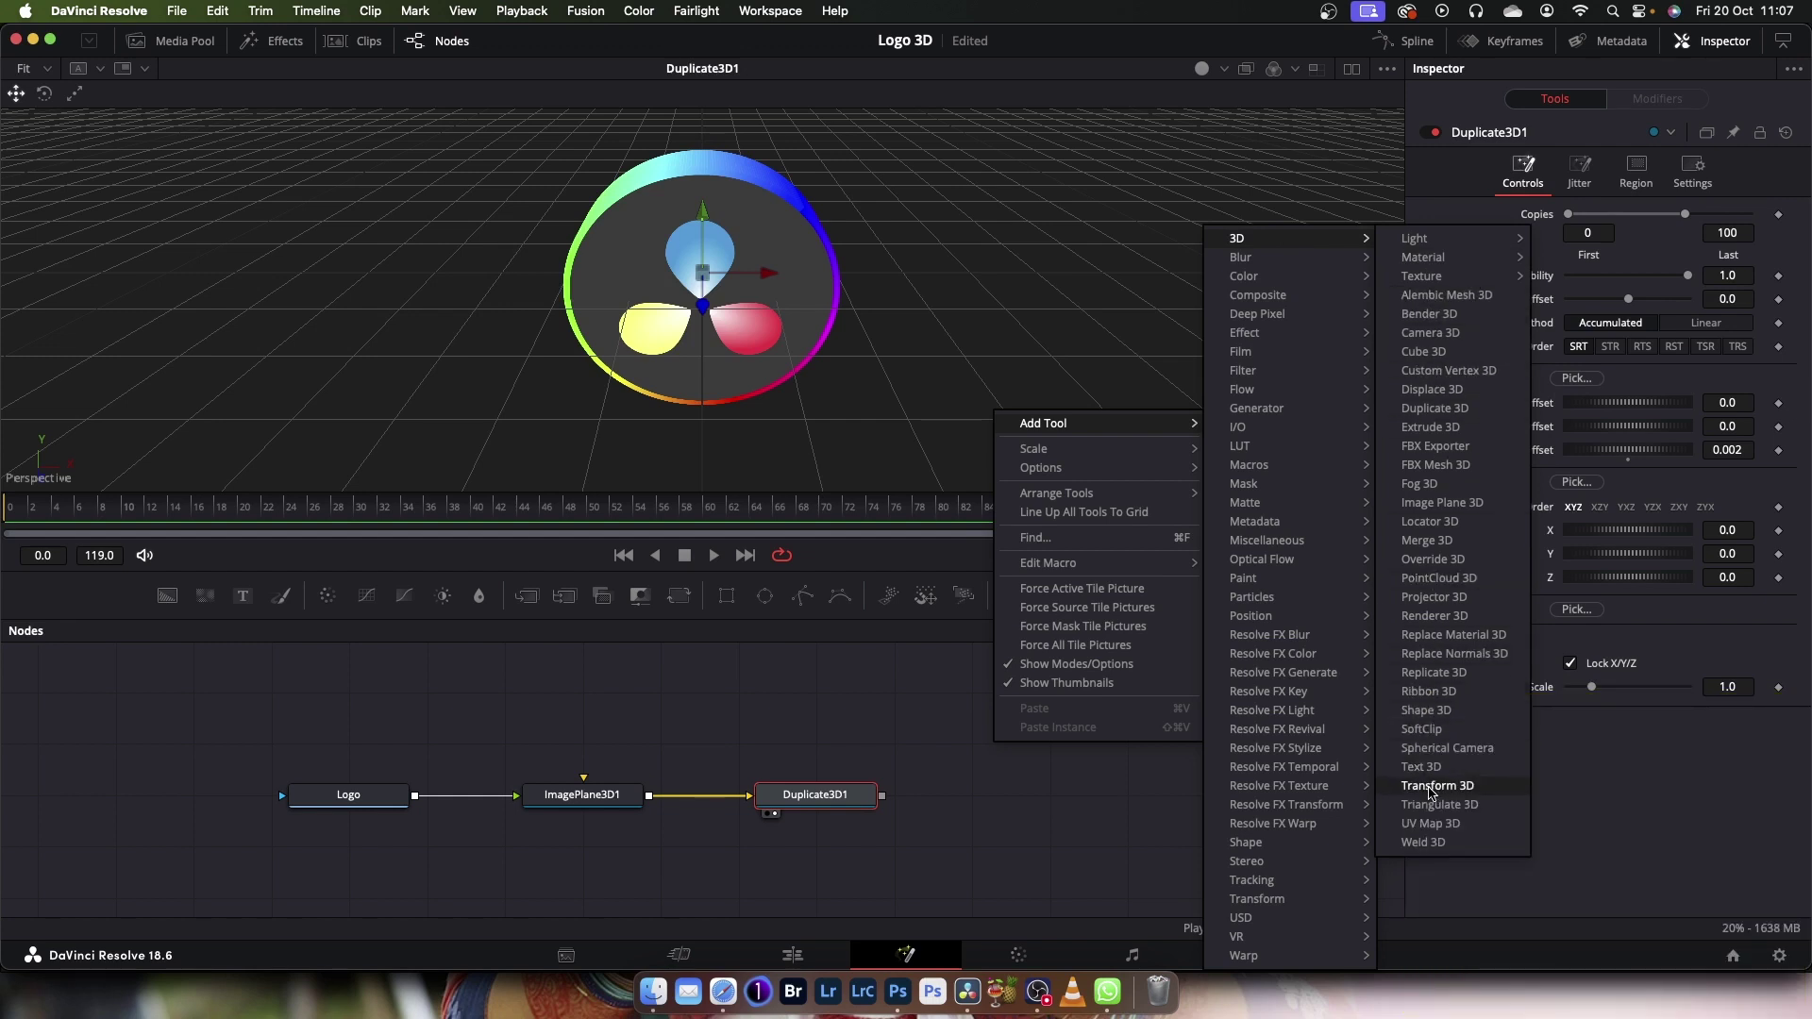
click(1431, 791)
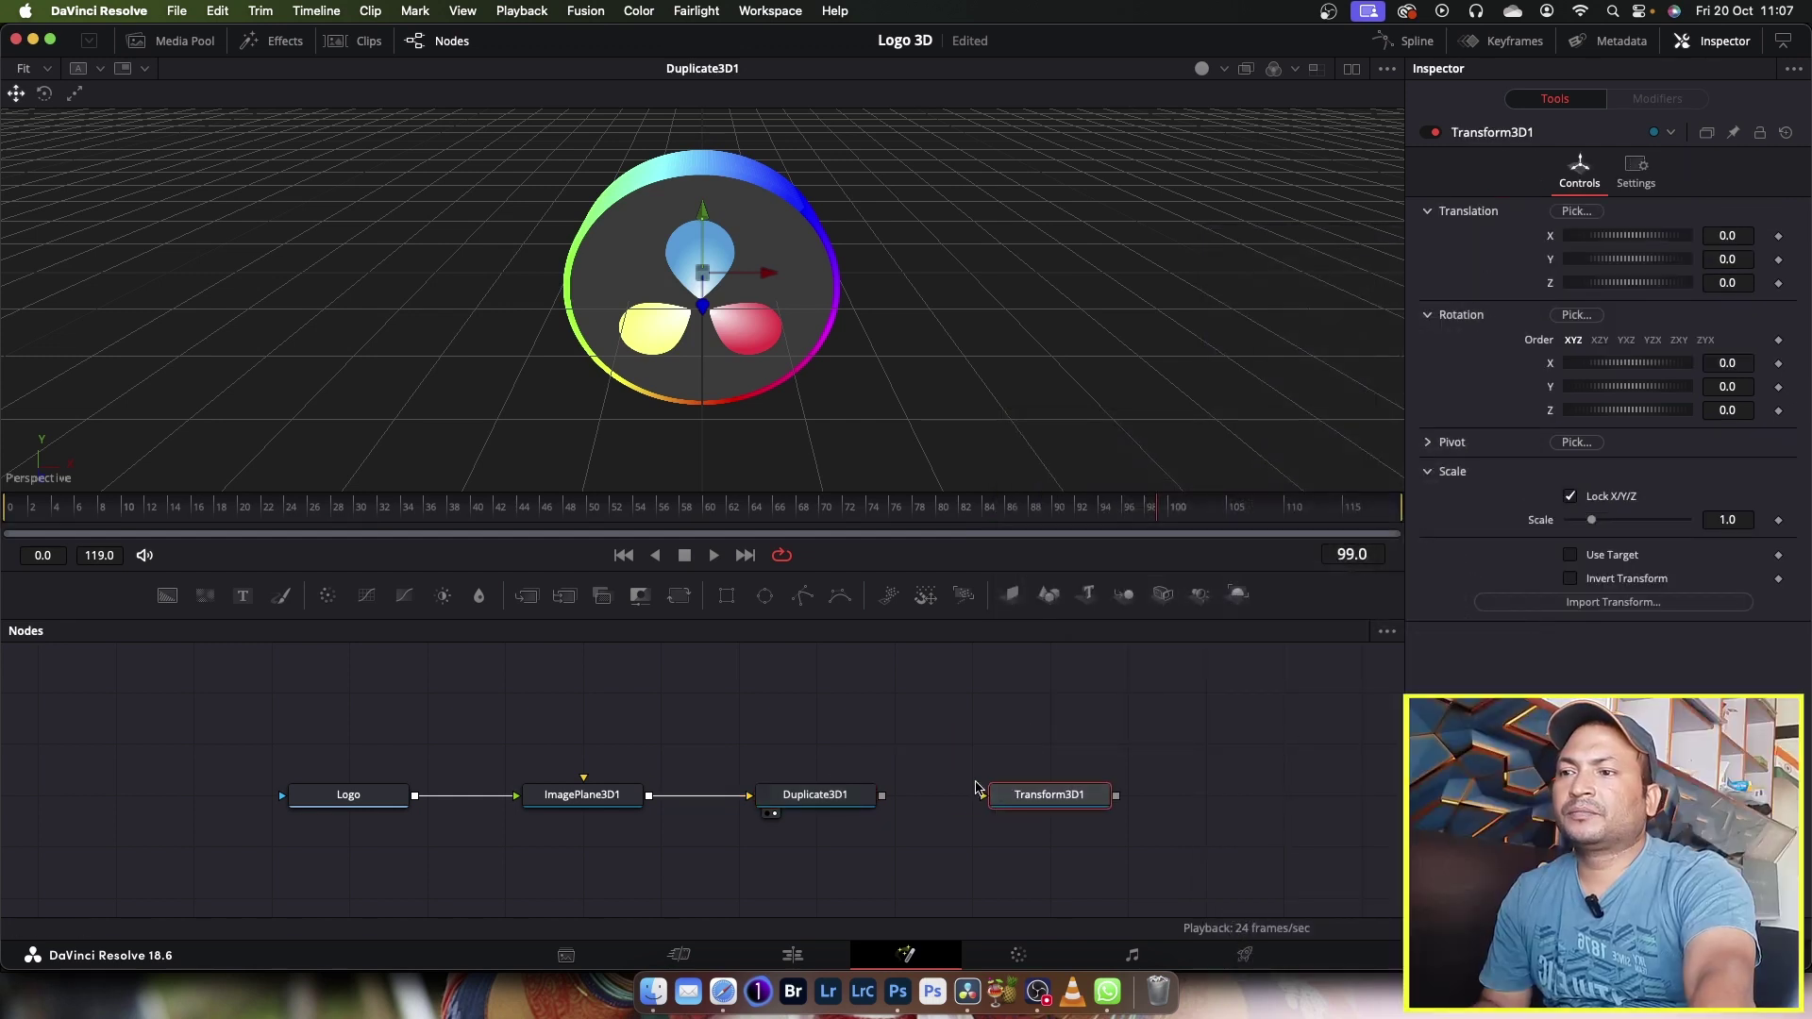
drag(882, 796, 1025, 800)
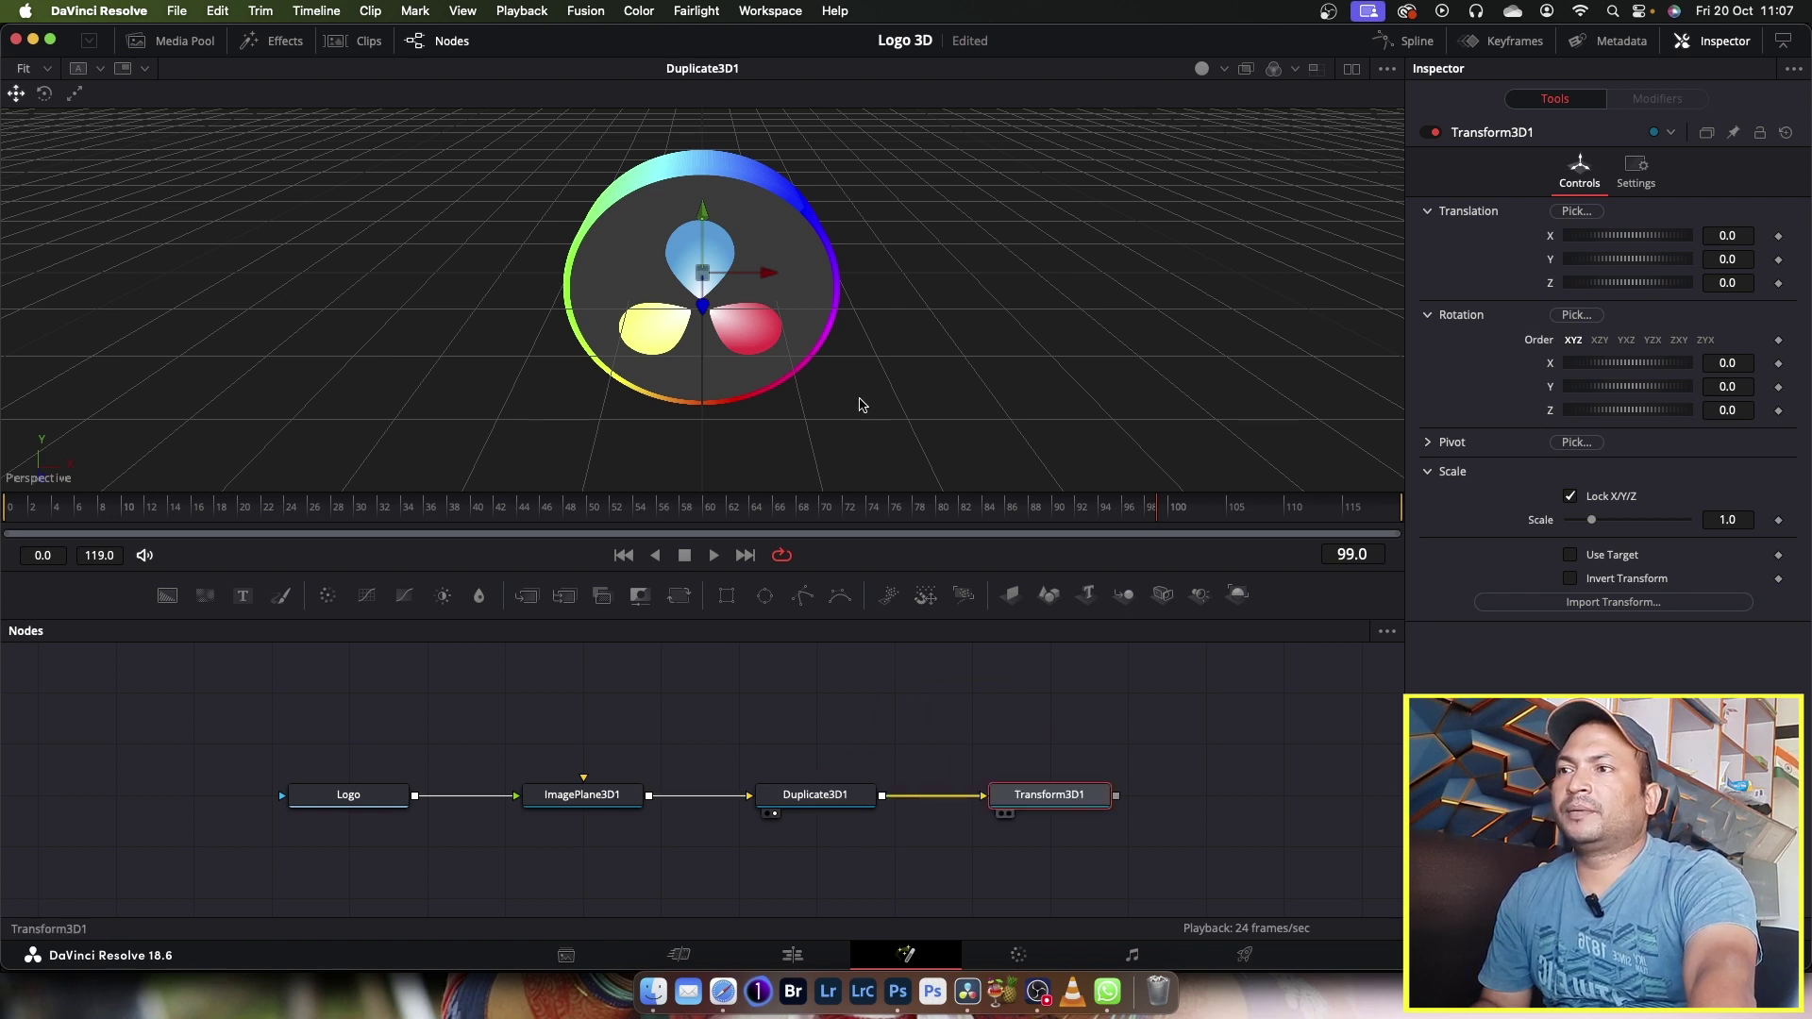
key(1)
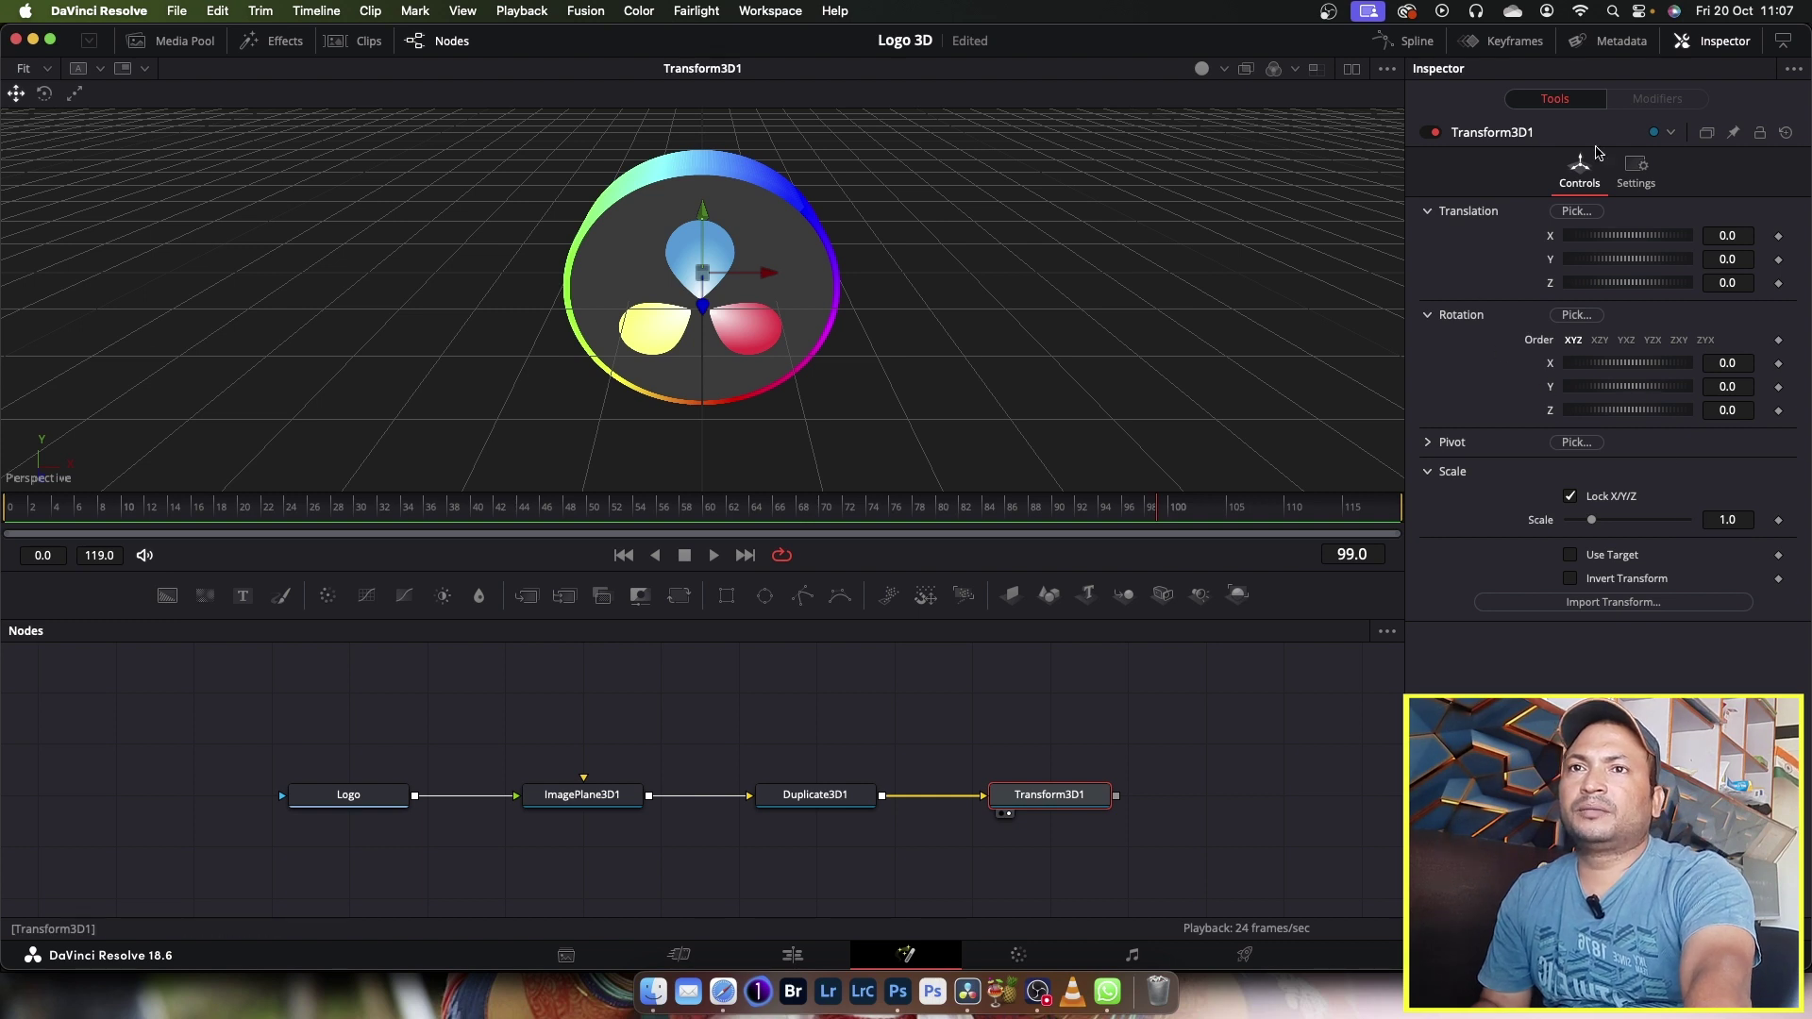
Try a Y rotation, reset it to 0, and return the playhead to frame 0.
mouse_move(1628, 389)
mouse_down()
mouse_move(1587, 398)
mouse_move(1697, 397)
mouse_move(1623, 395)
mouse_up()
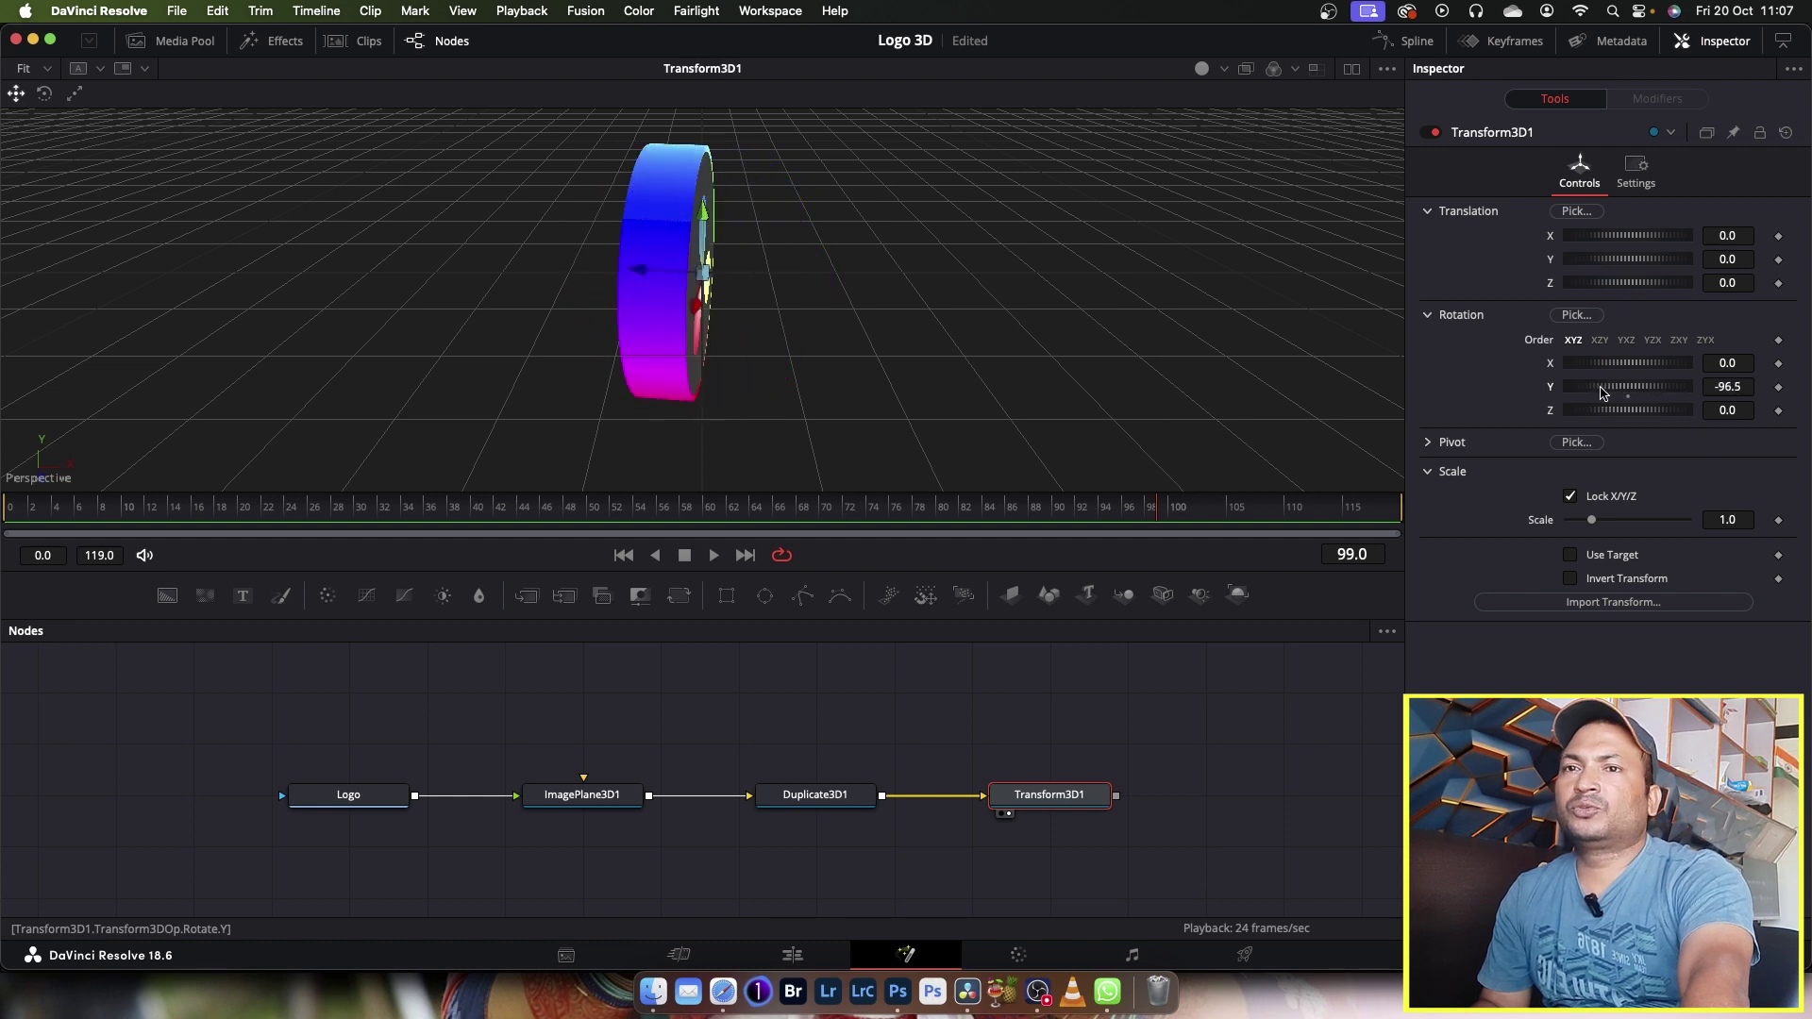
double_click(1623, 394)
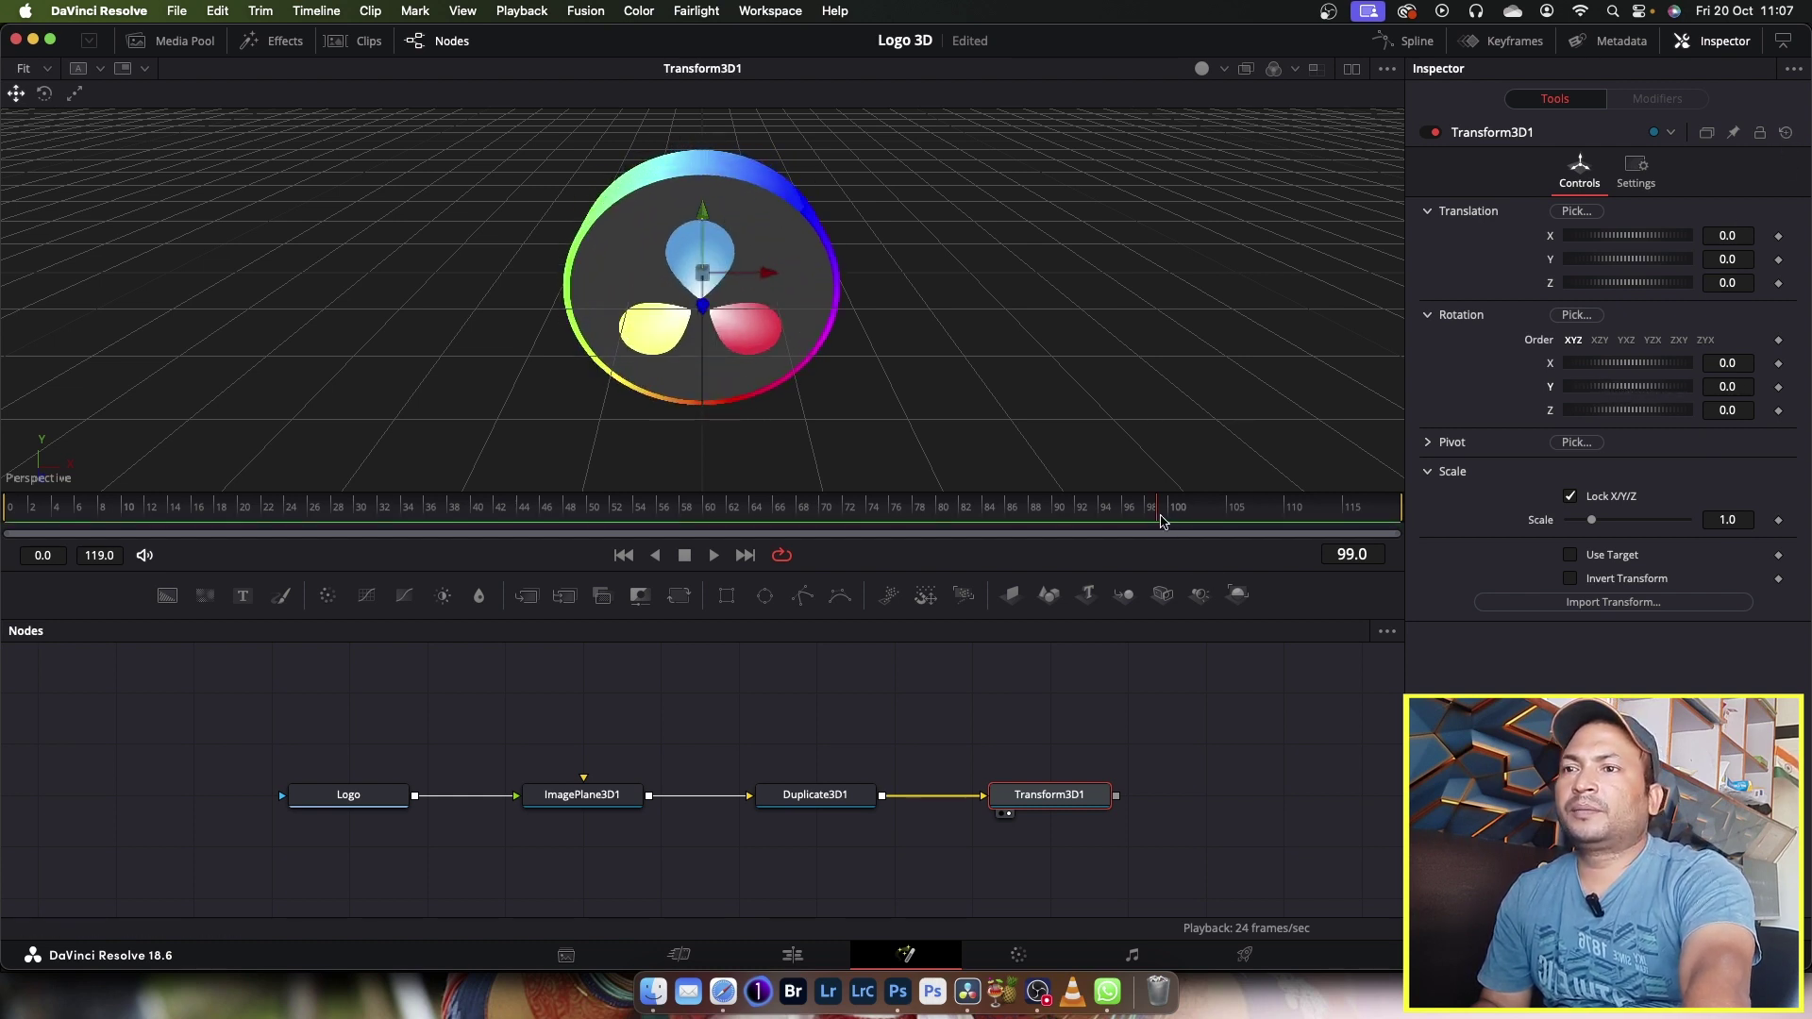
drag(1159, 517, 5, 530)
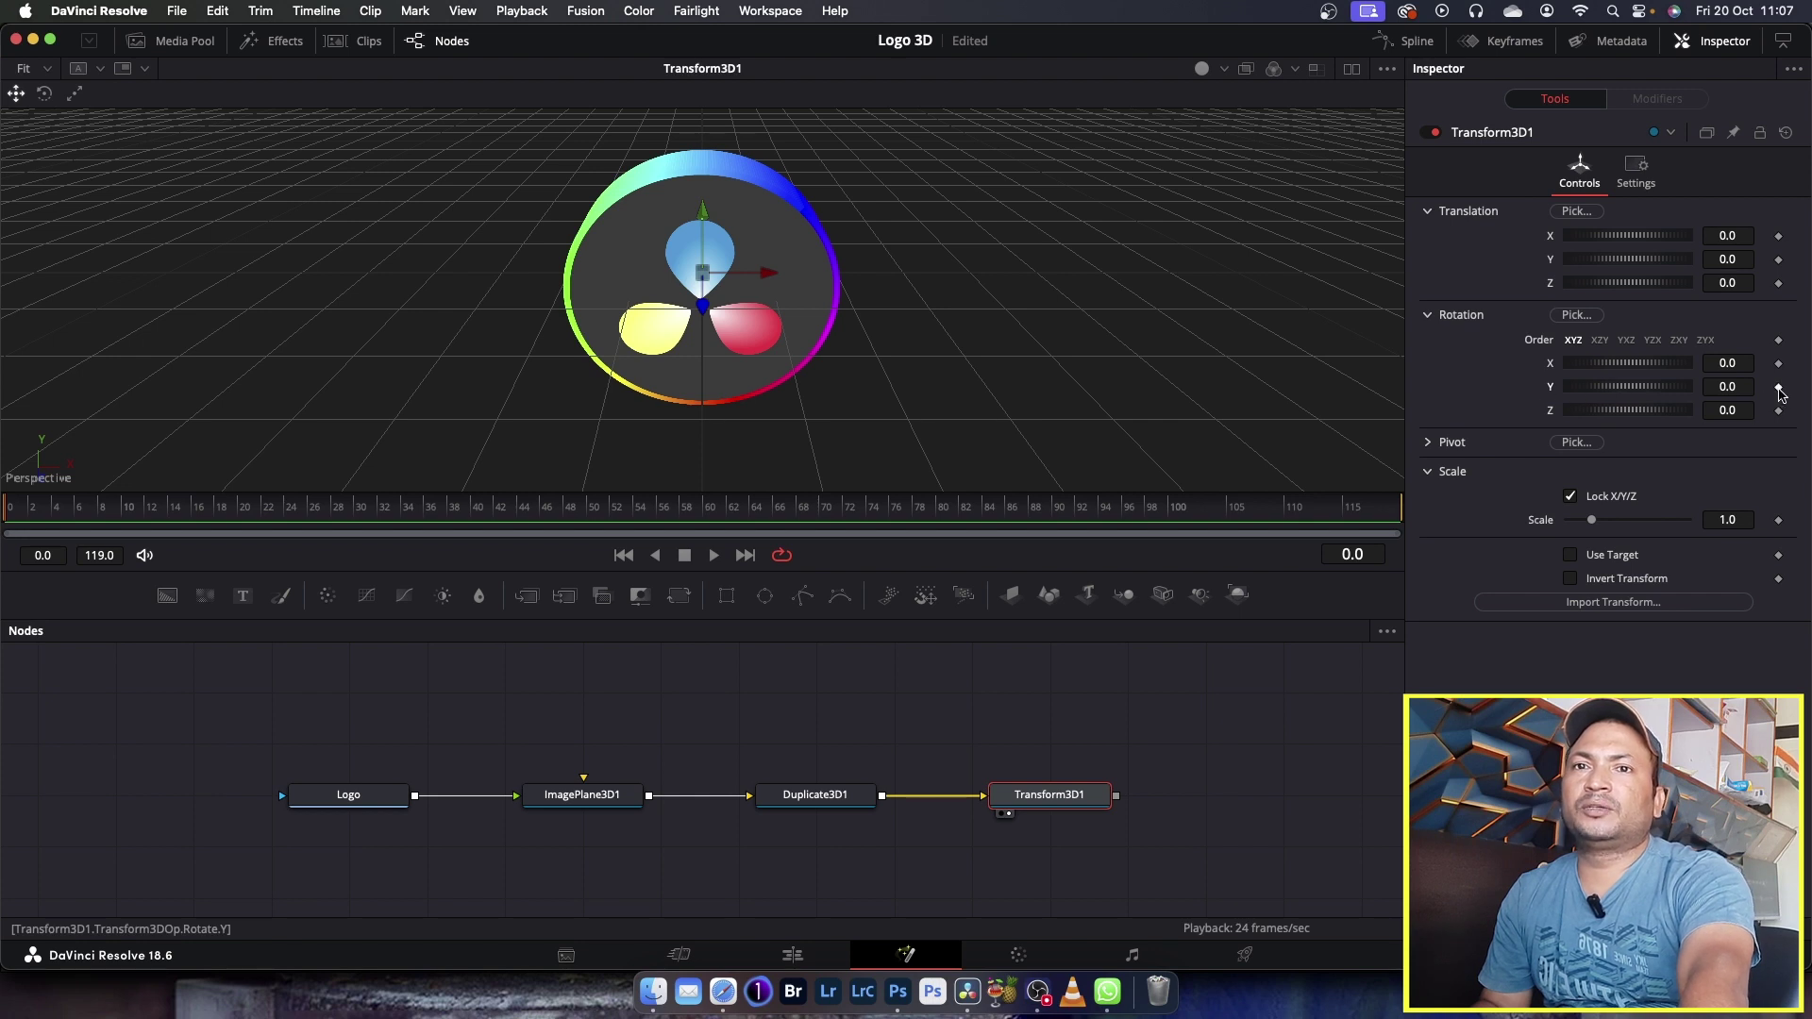
Keyframe Transform3D1's Y rotation at 0 on frame 0 and 550 on frame 119.
click(1779, 388)
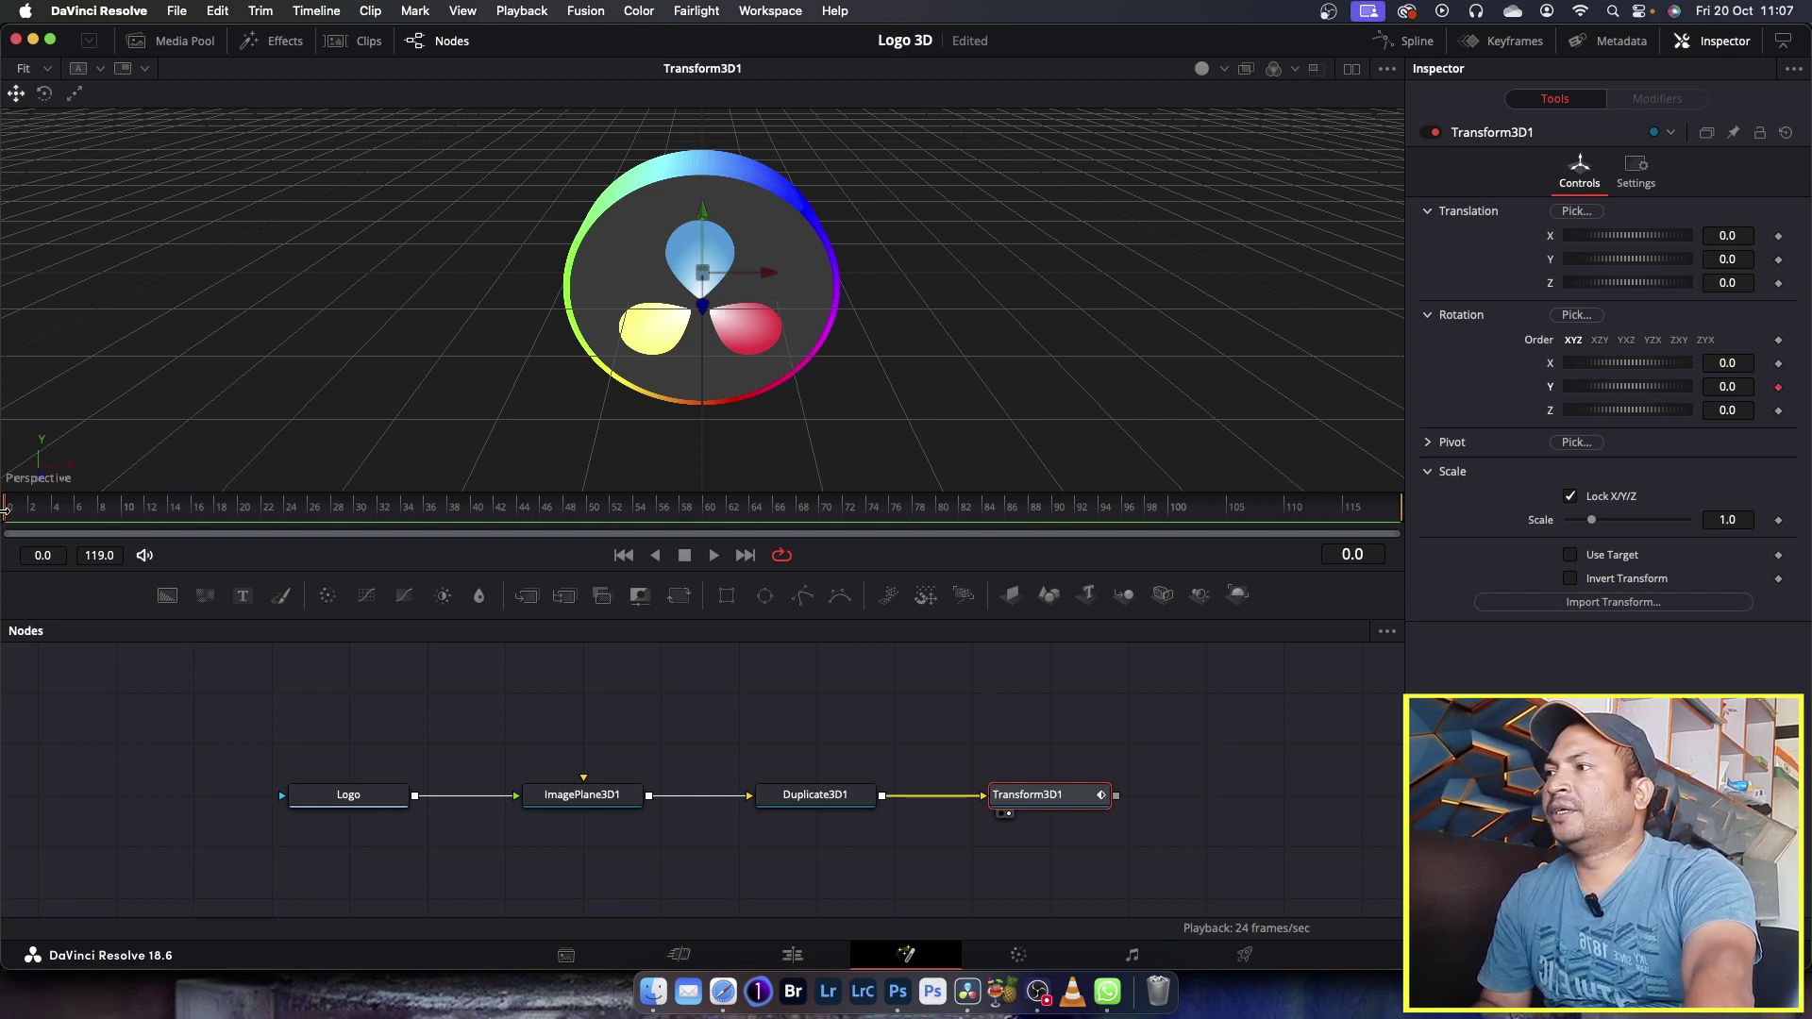
drag(5, 515, 1013, 540)
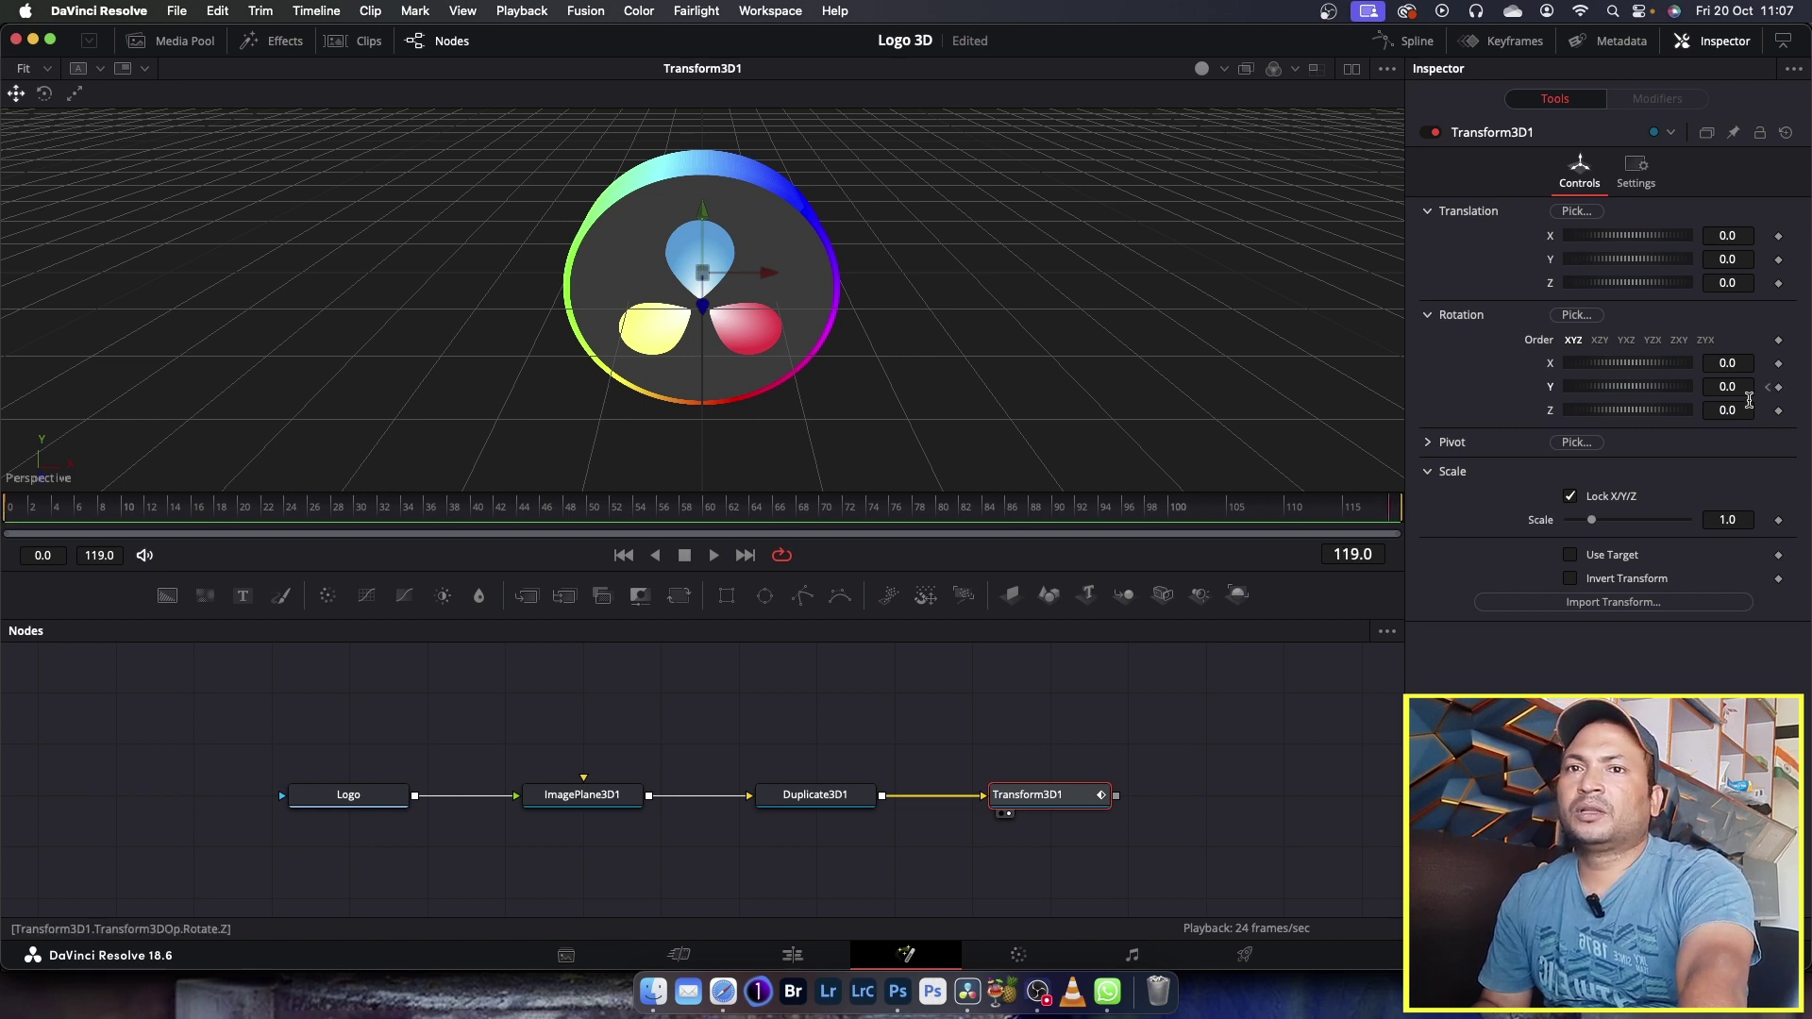
text(550)
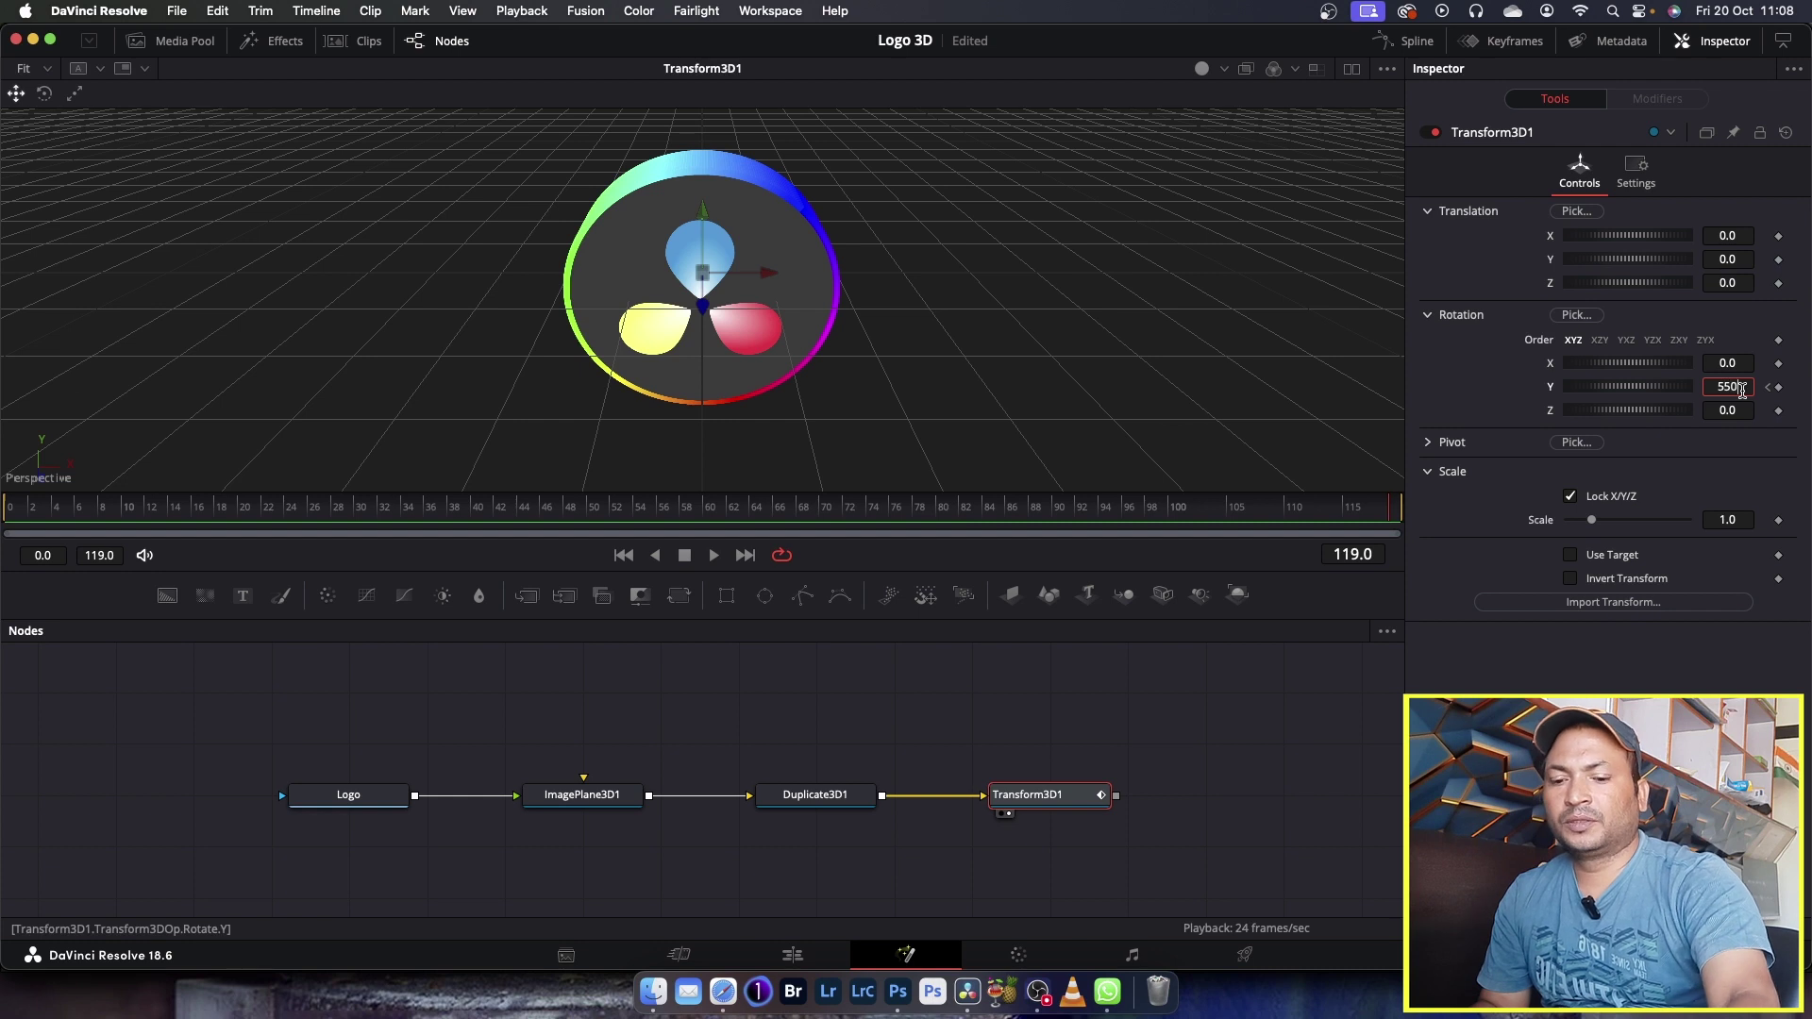
key(Tab)
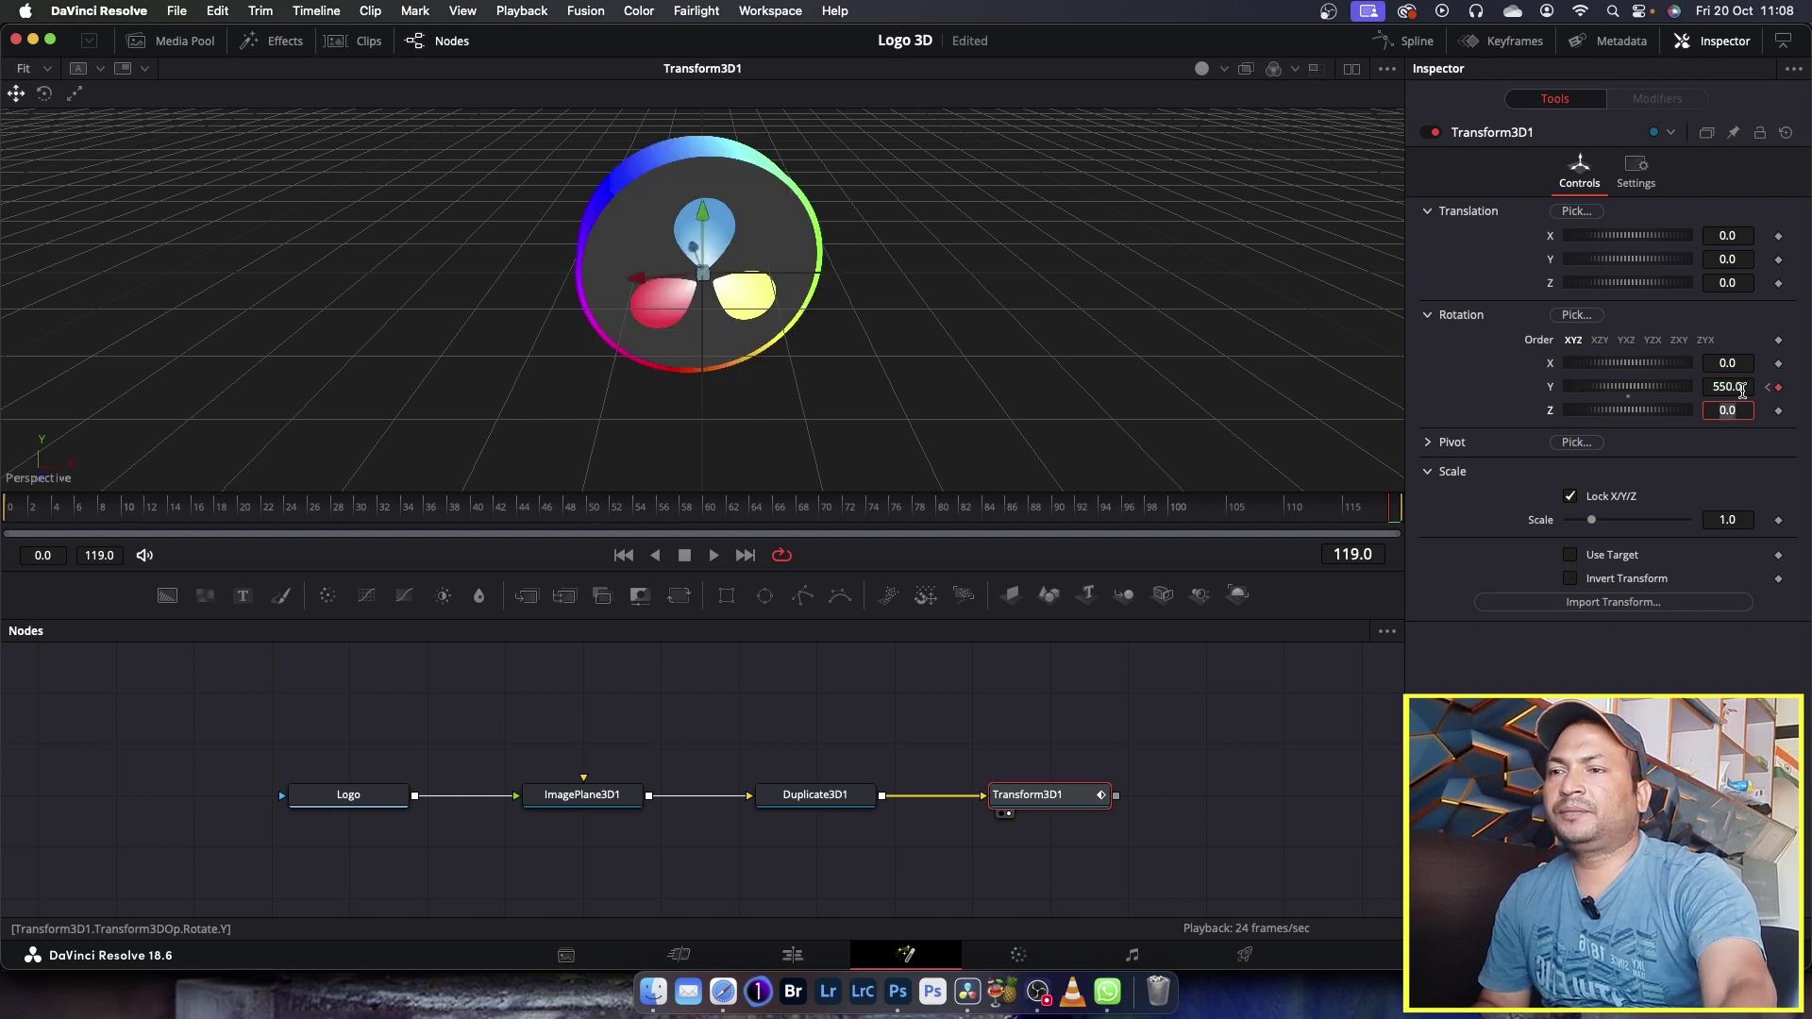
Play the spinning animation from the first frame to preview it.
key(space)
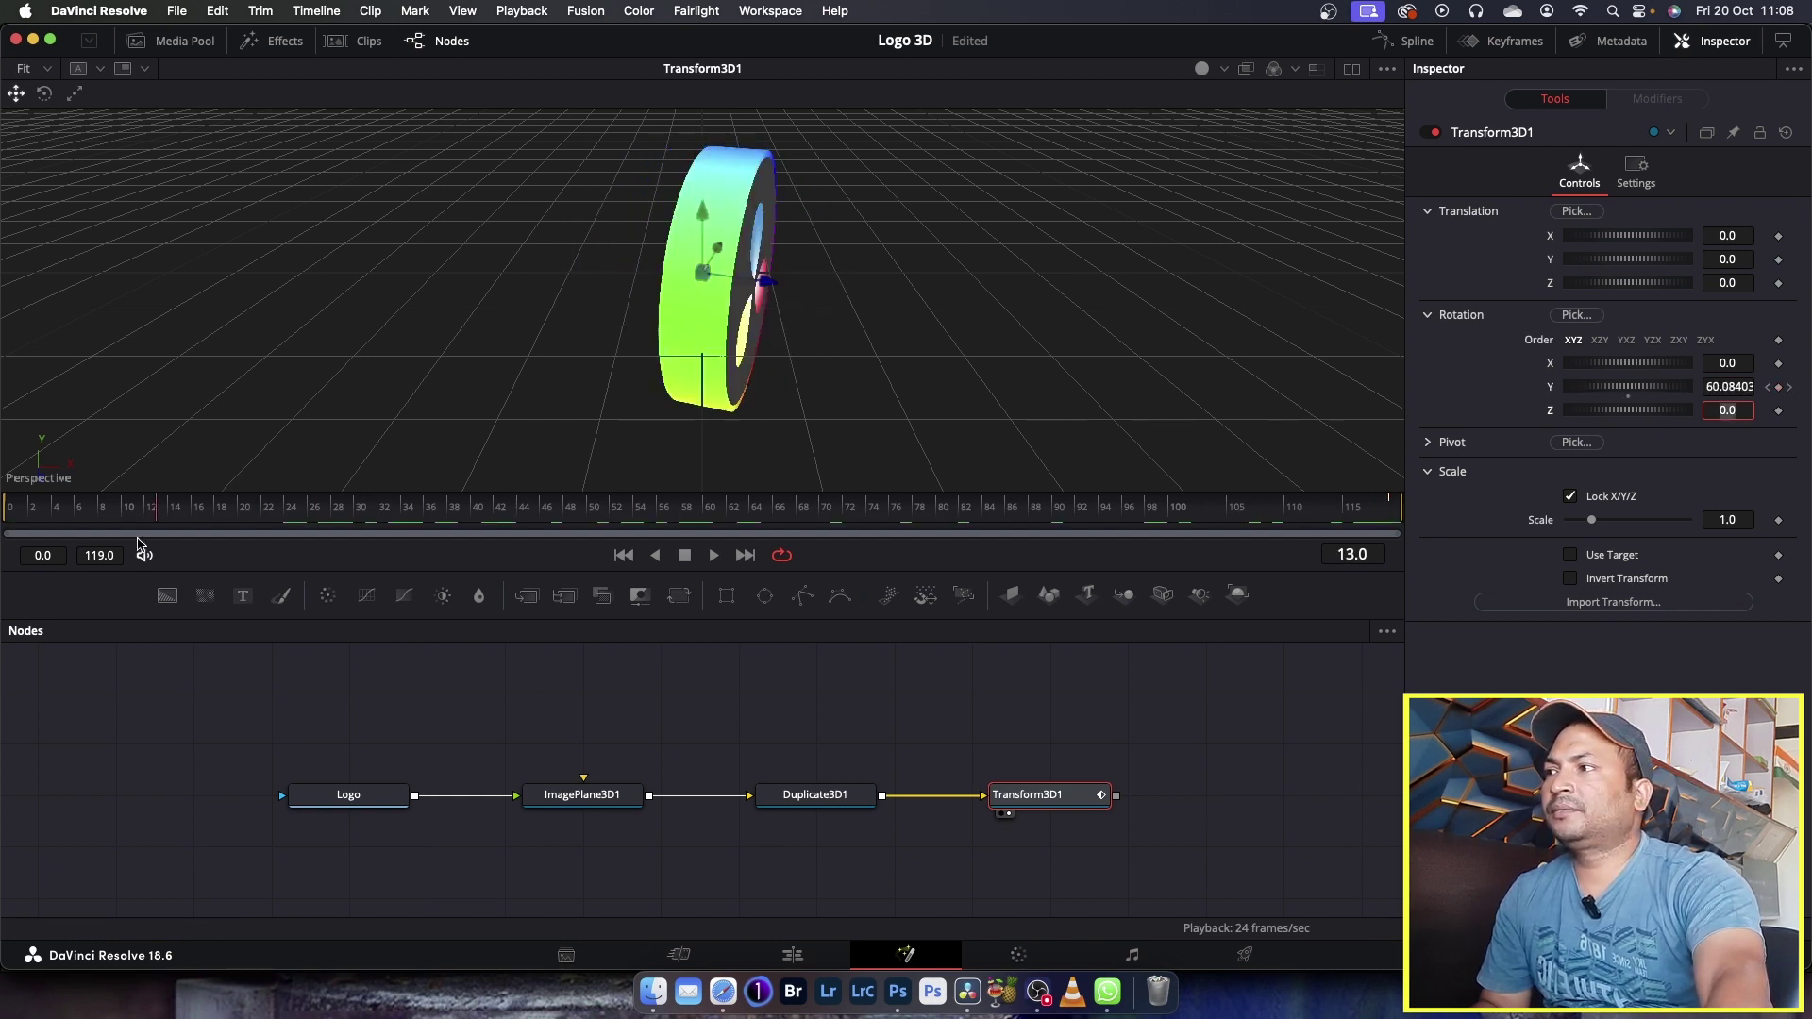
key(Home)
click(715, 559)
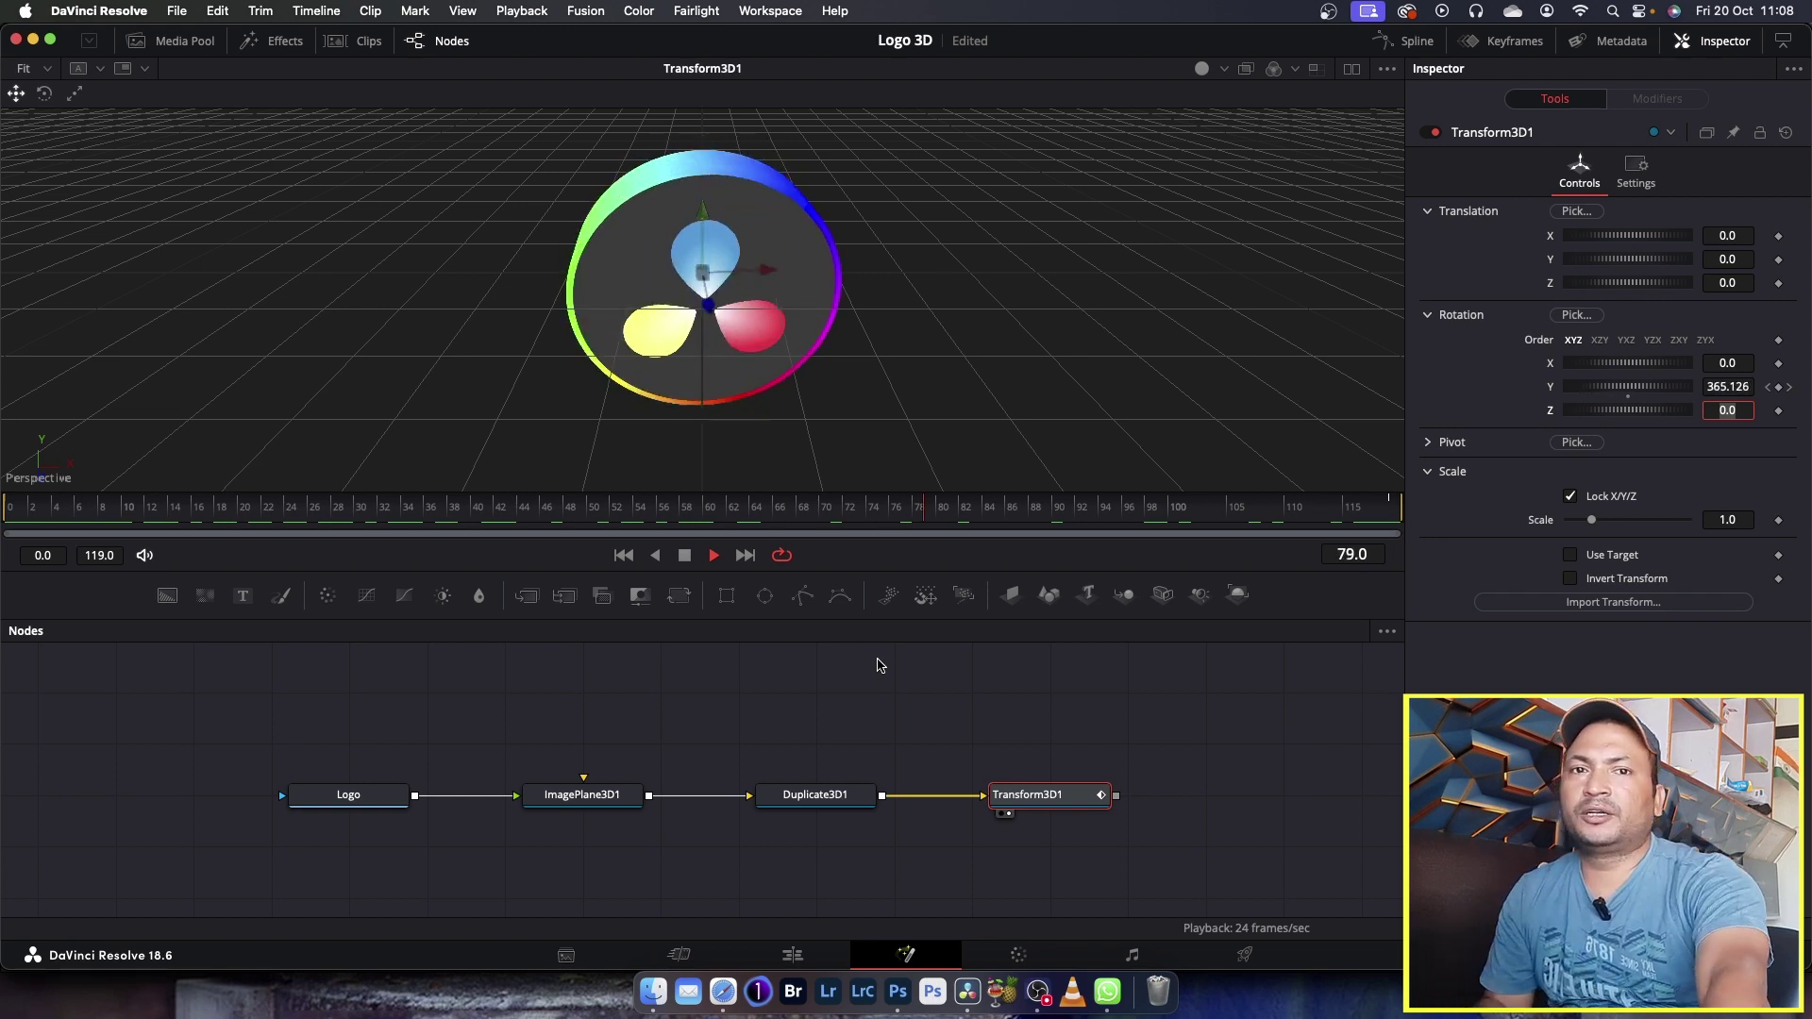
drag(1066, 802, 987, 803)
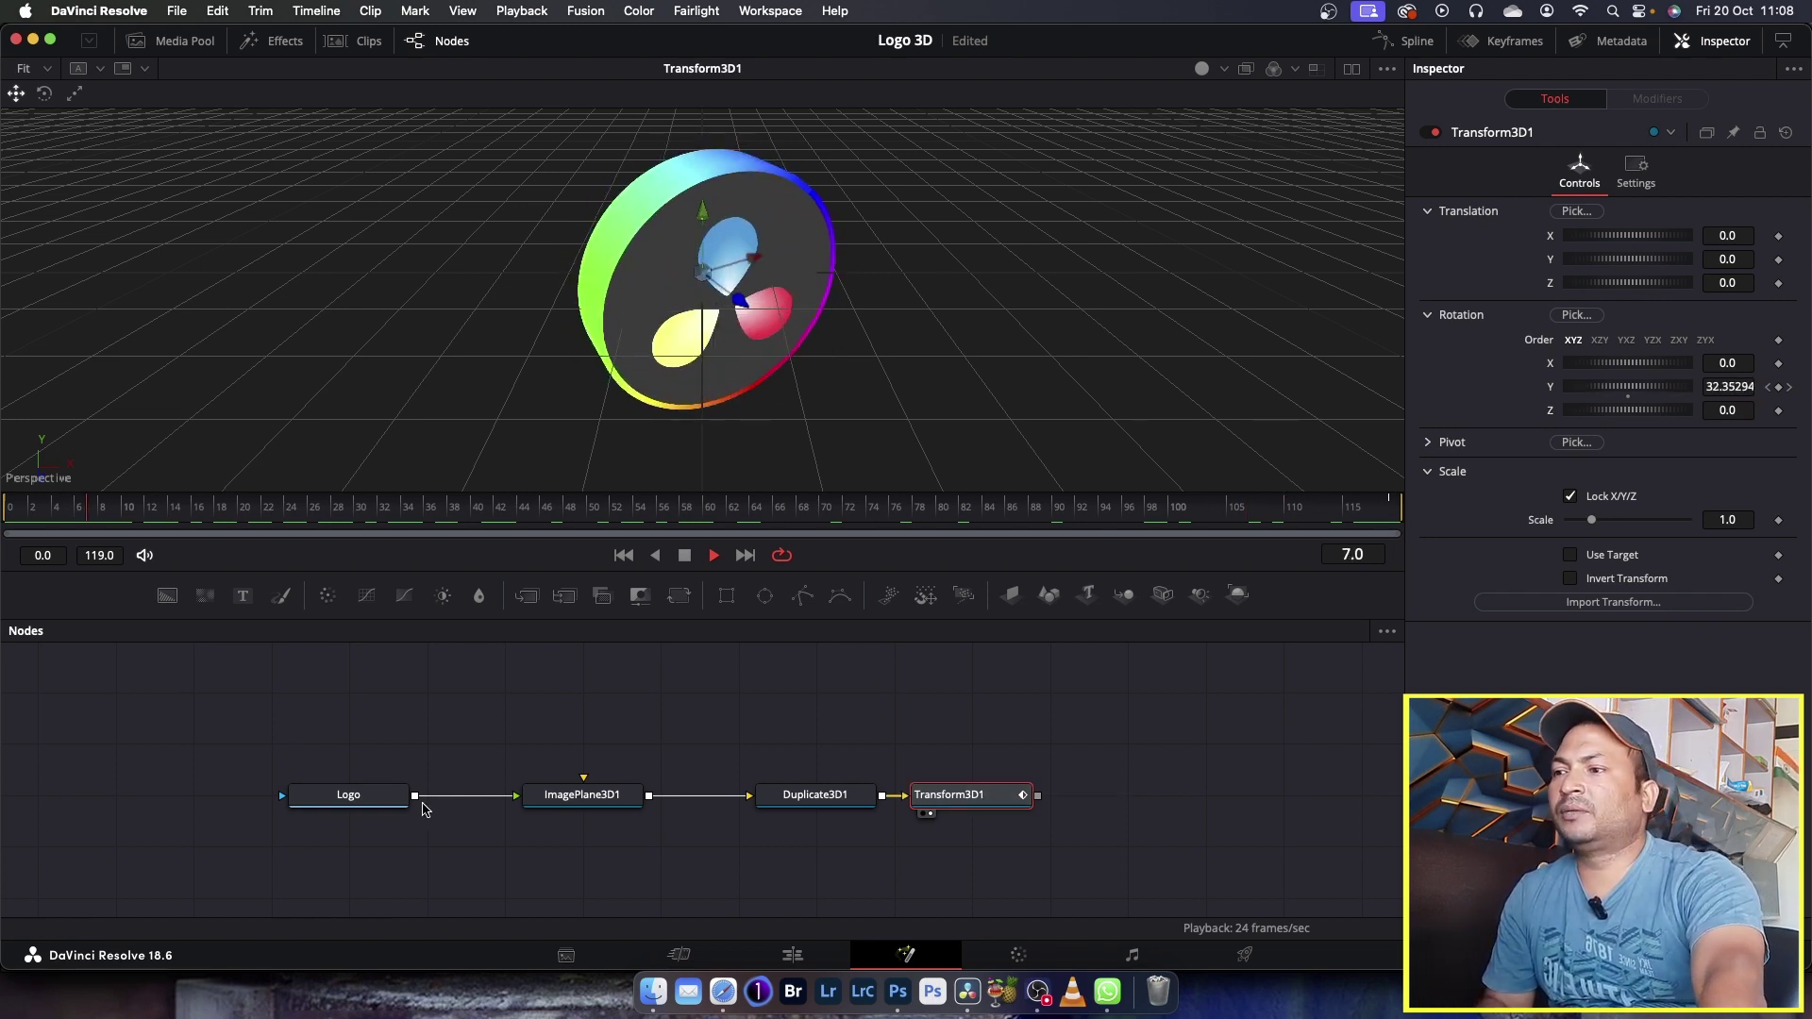
Shift ImagePlane3D1 and Duplicate3D1 left and select Transform3D1.
drag(582, 794, 504, 795)
drag(817, 810, 740, 810)
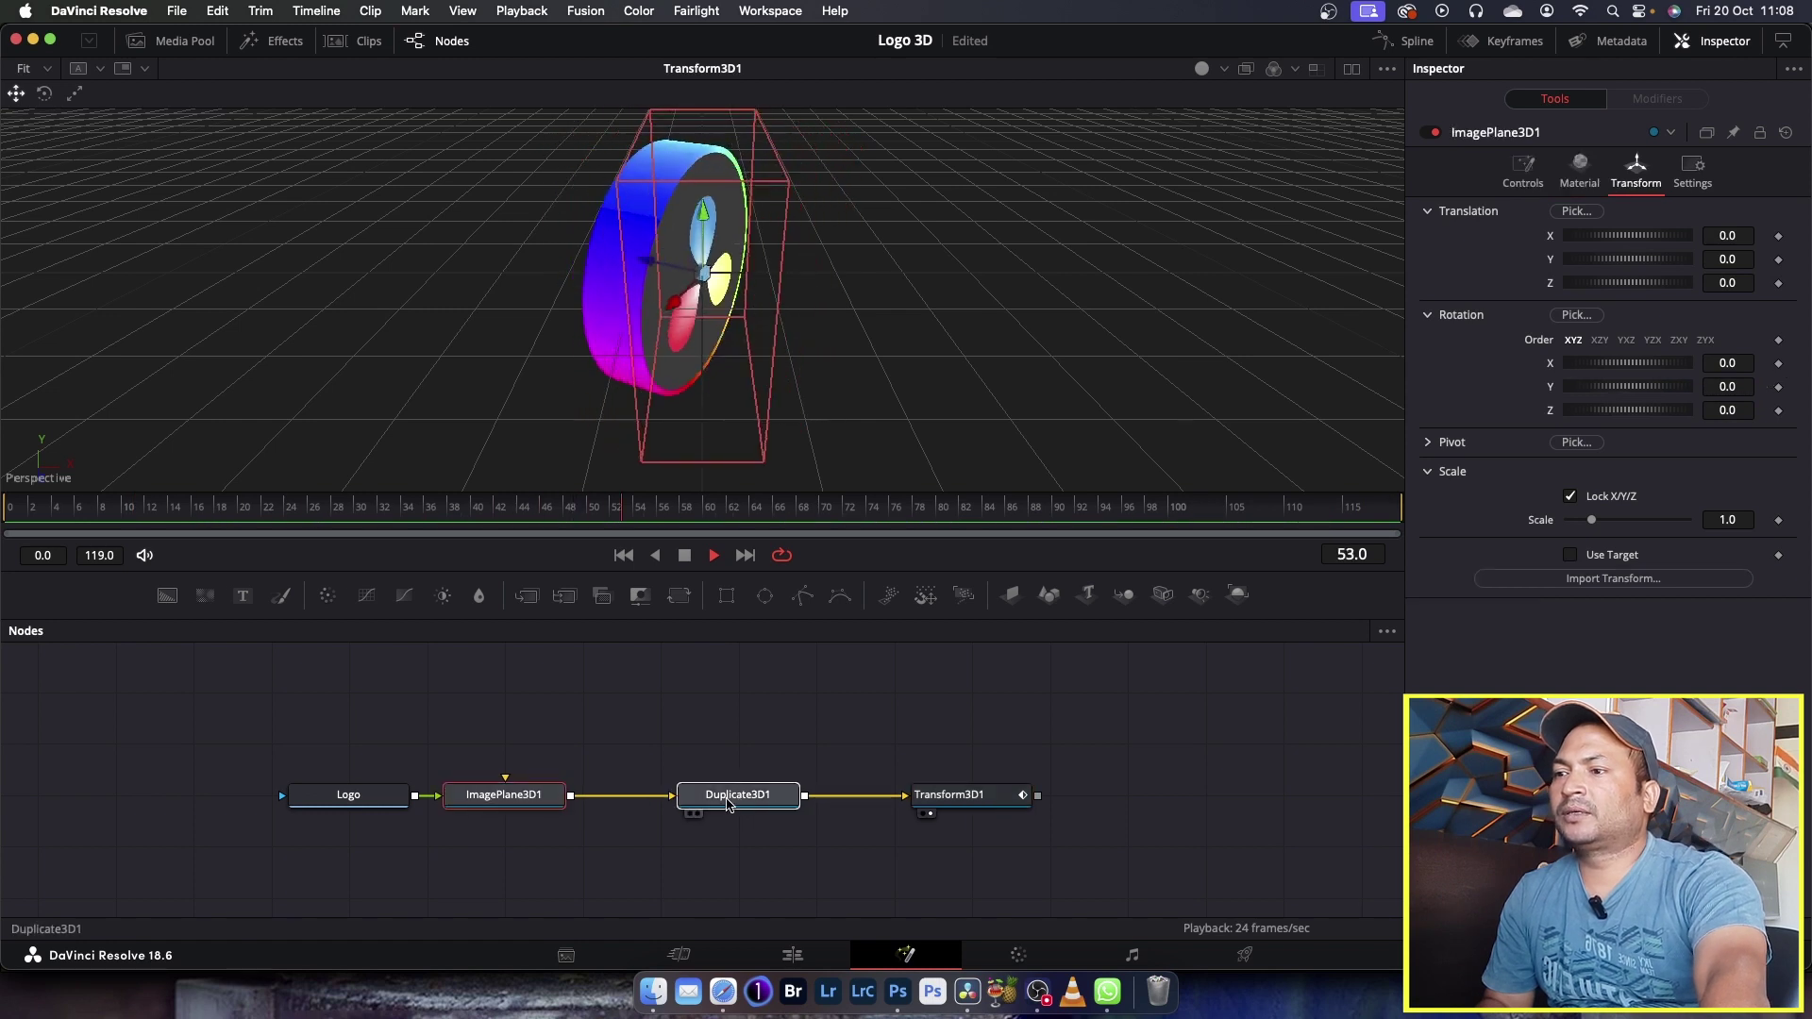
click(953, 797)
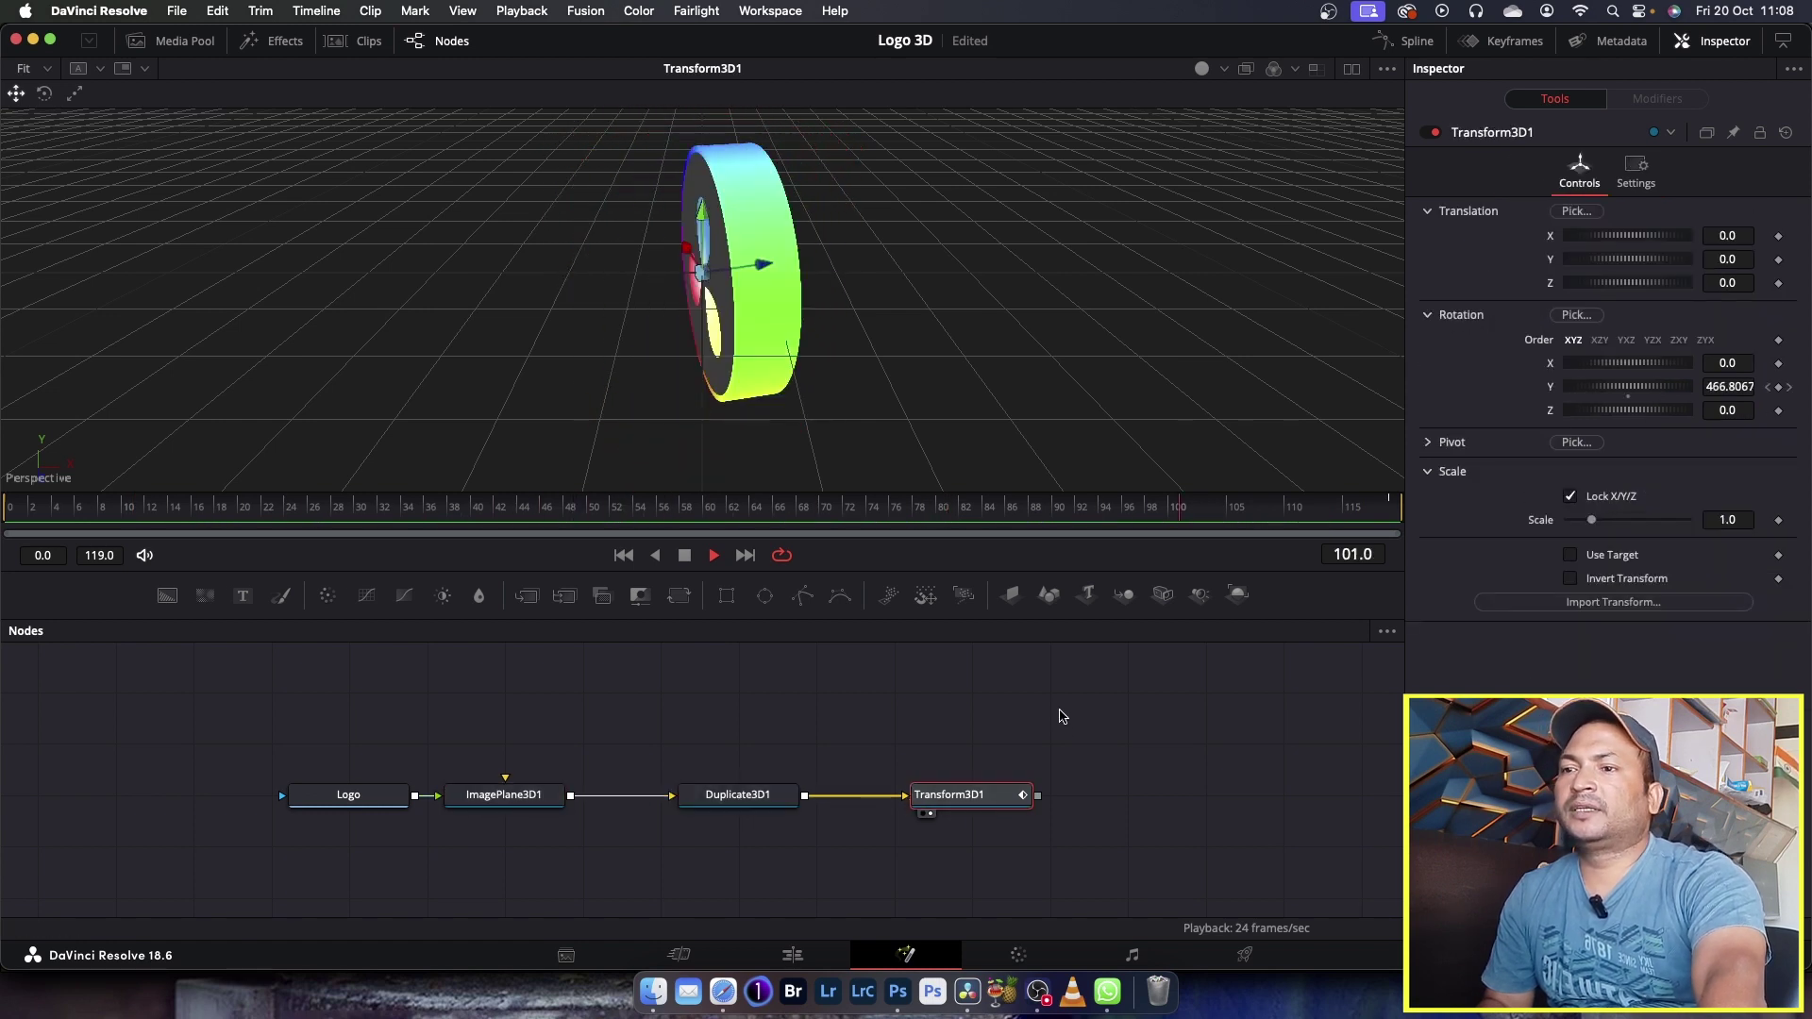
Add a Renderer 3D node and connect it after Transform3D1.
right_click(1064, 717)
mouse_move(1171, 397)
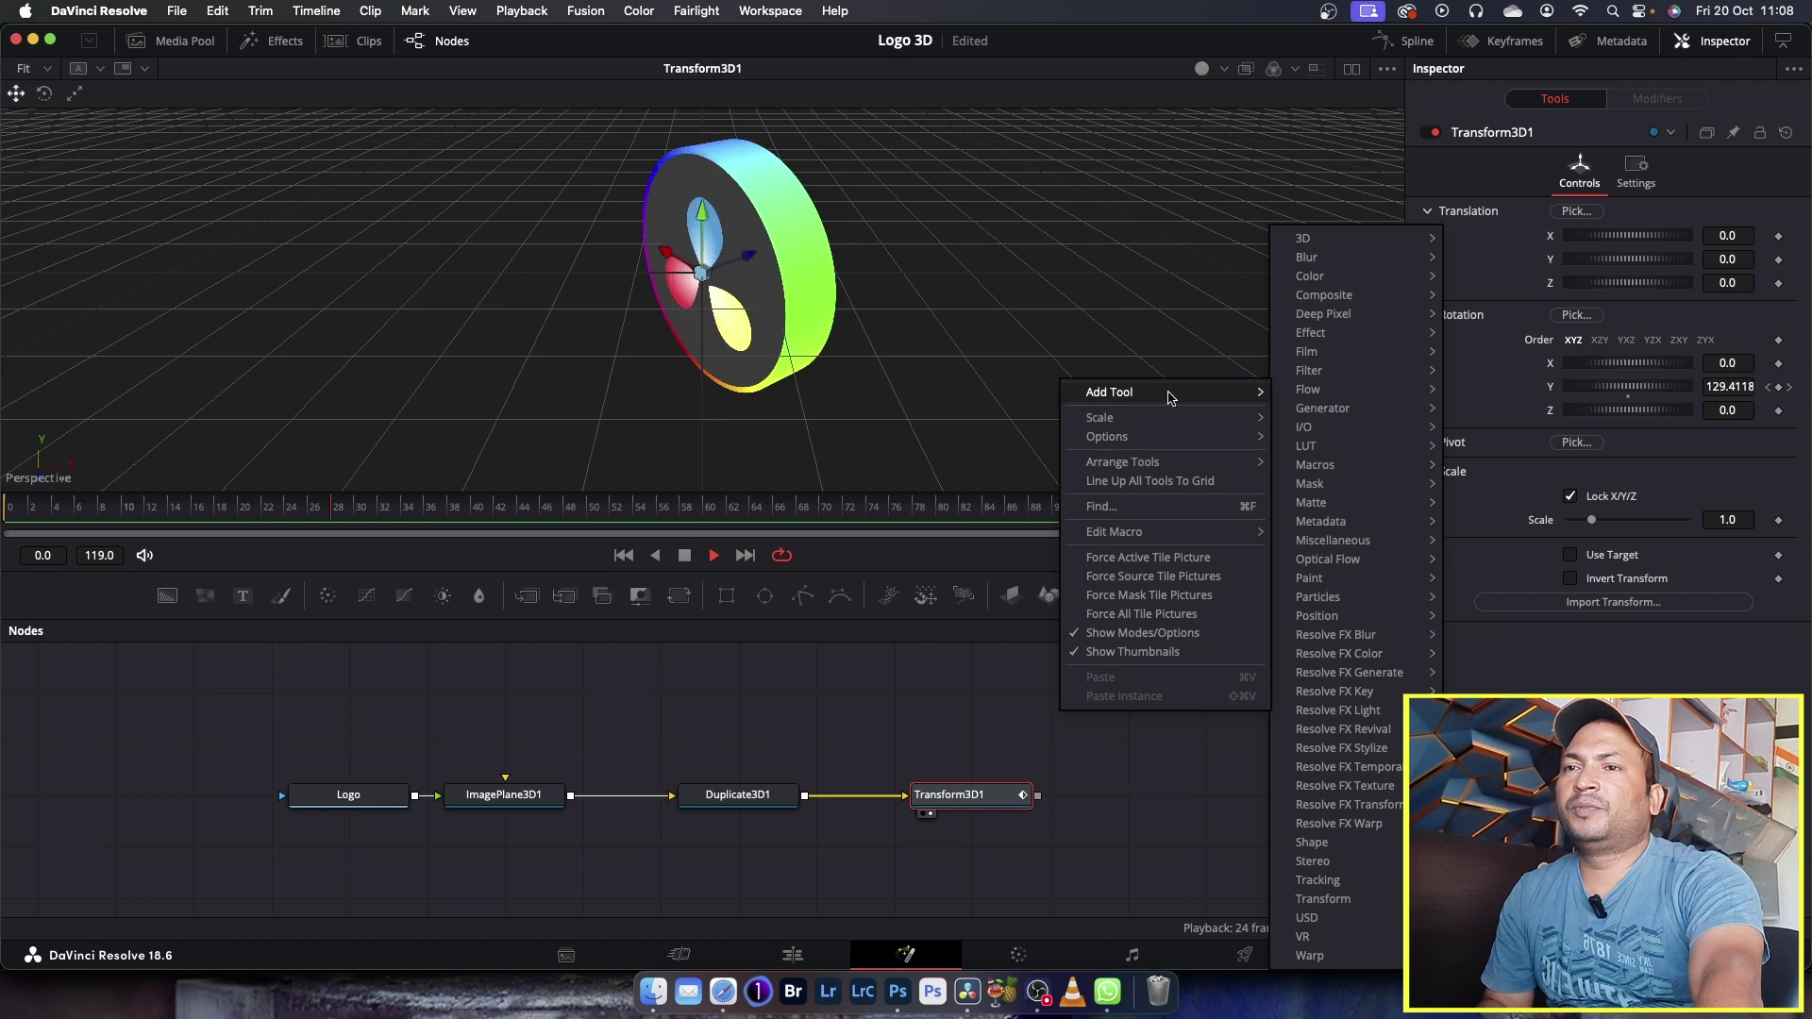
mouse_move(1307, 238)
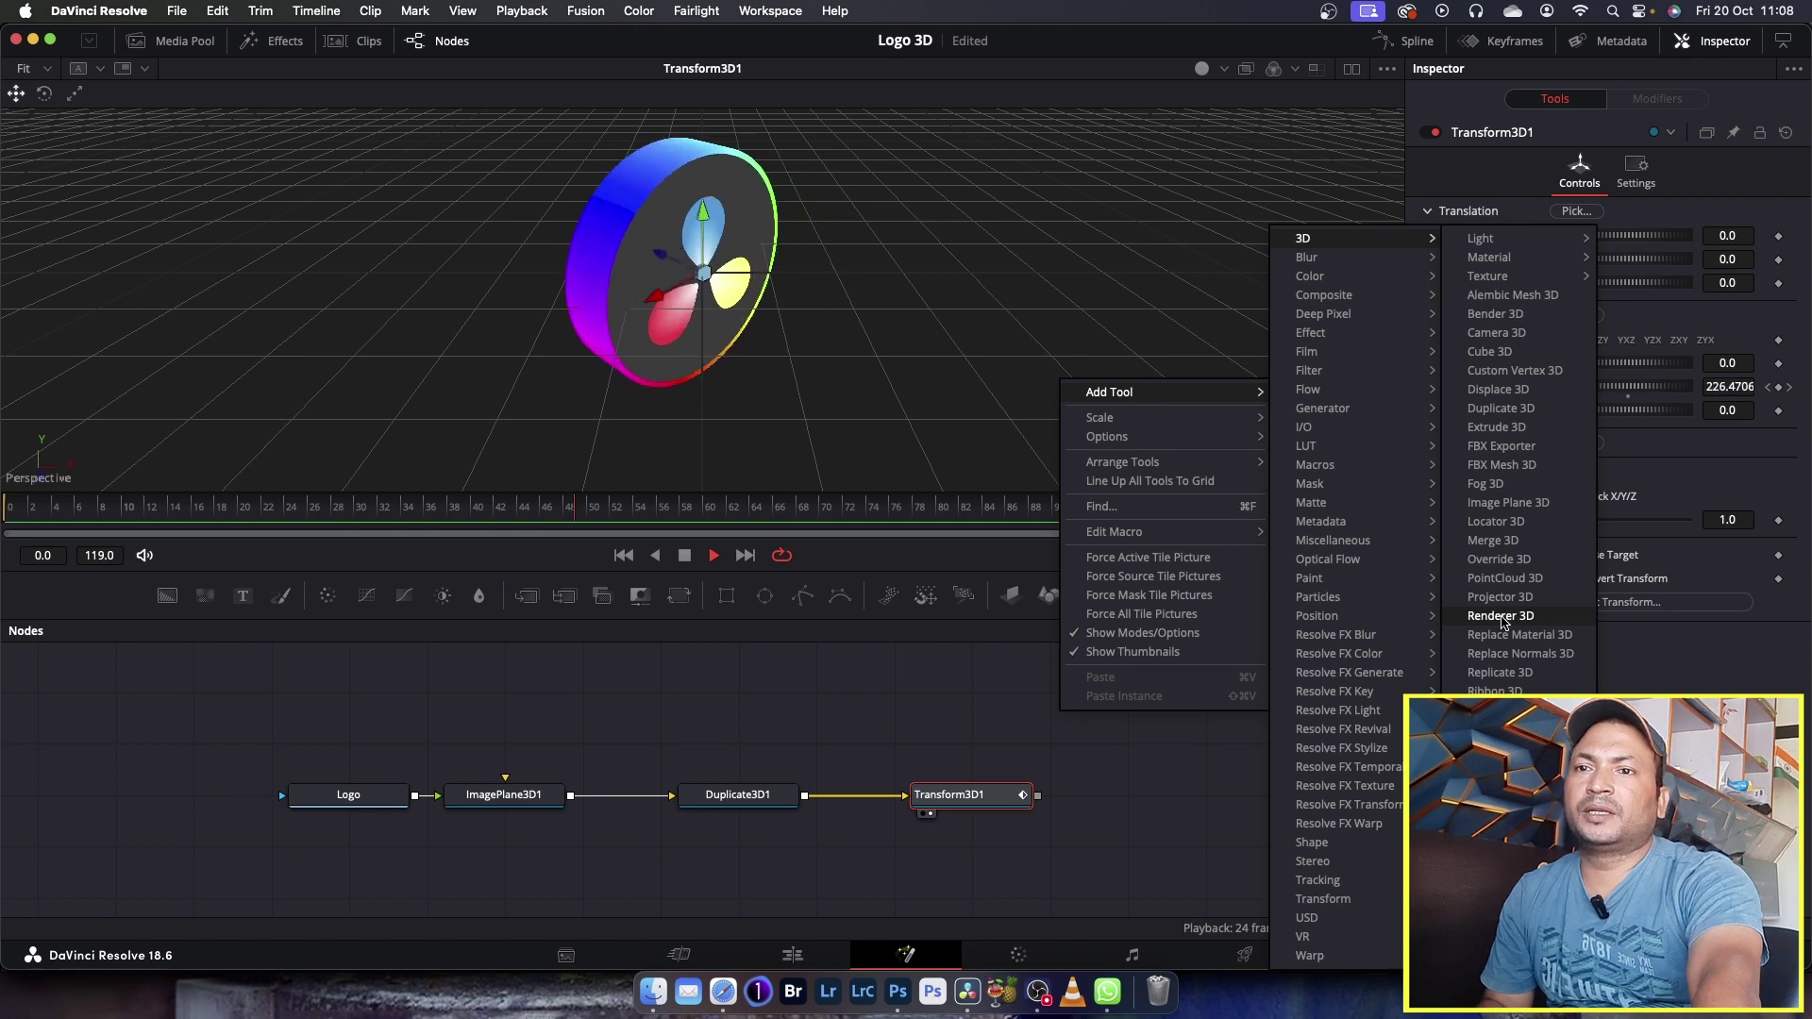
click(1501, 615)
mouse_move(1059, 683)
mouse_down()
mouse_move(1140, 788)
mouse_move(1104, 799)
mouse_up()
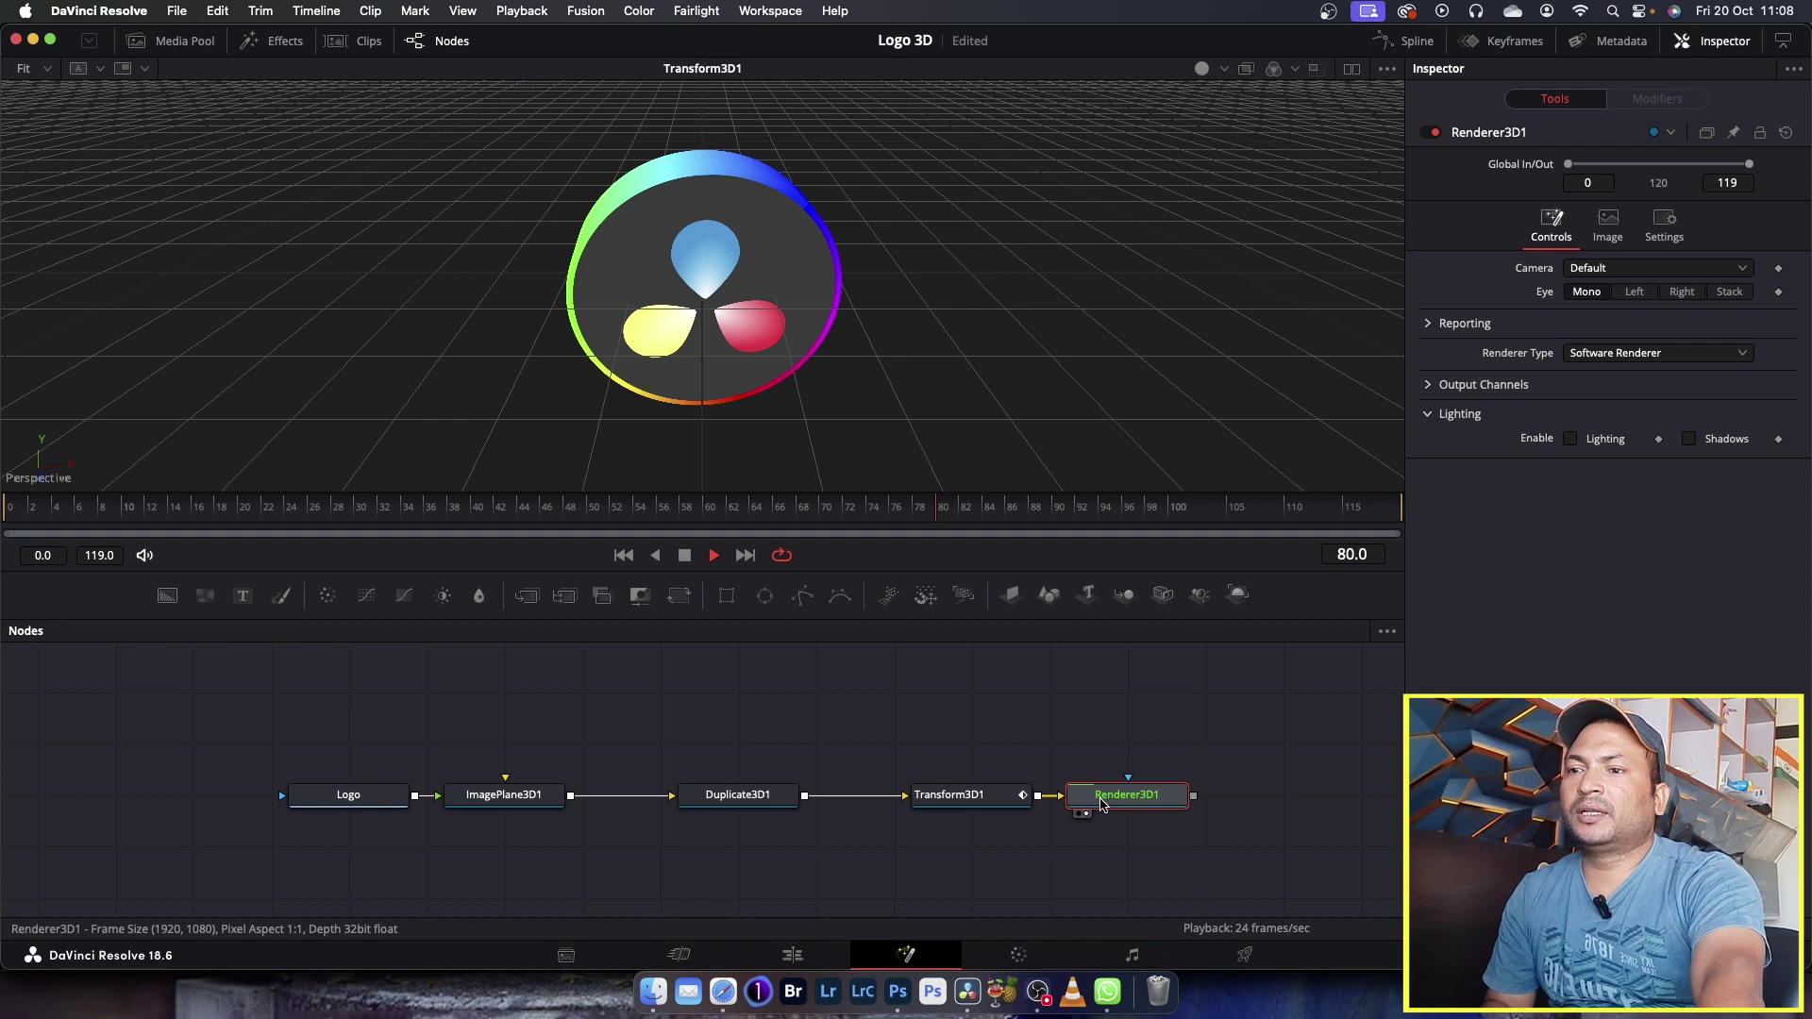
Save the project and select Renderer3D1 to edit its render settings.
key(super+s)
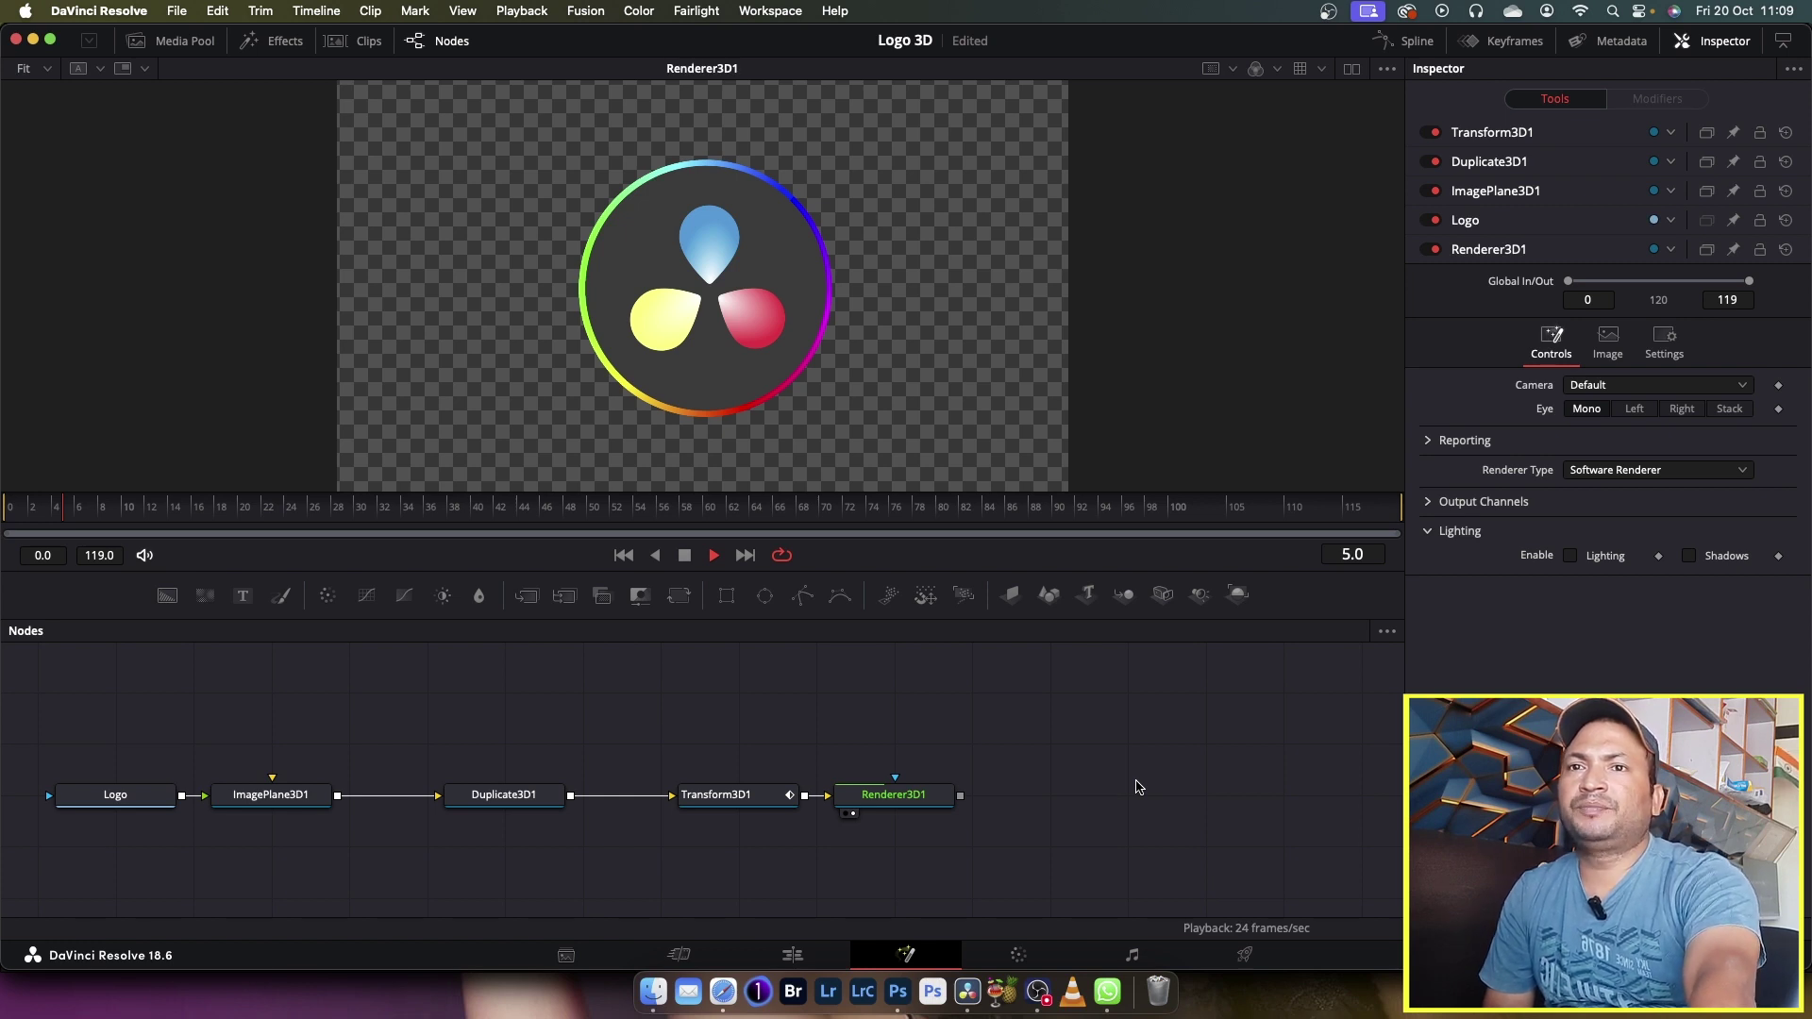
click(894, 795)
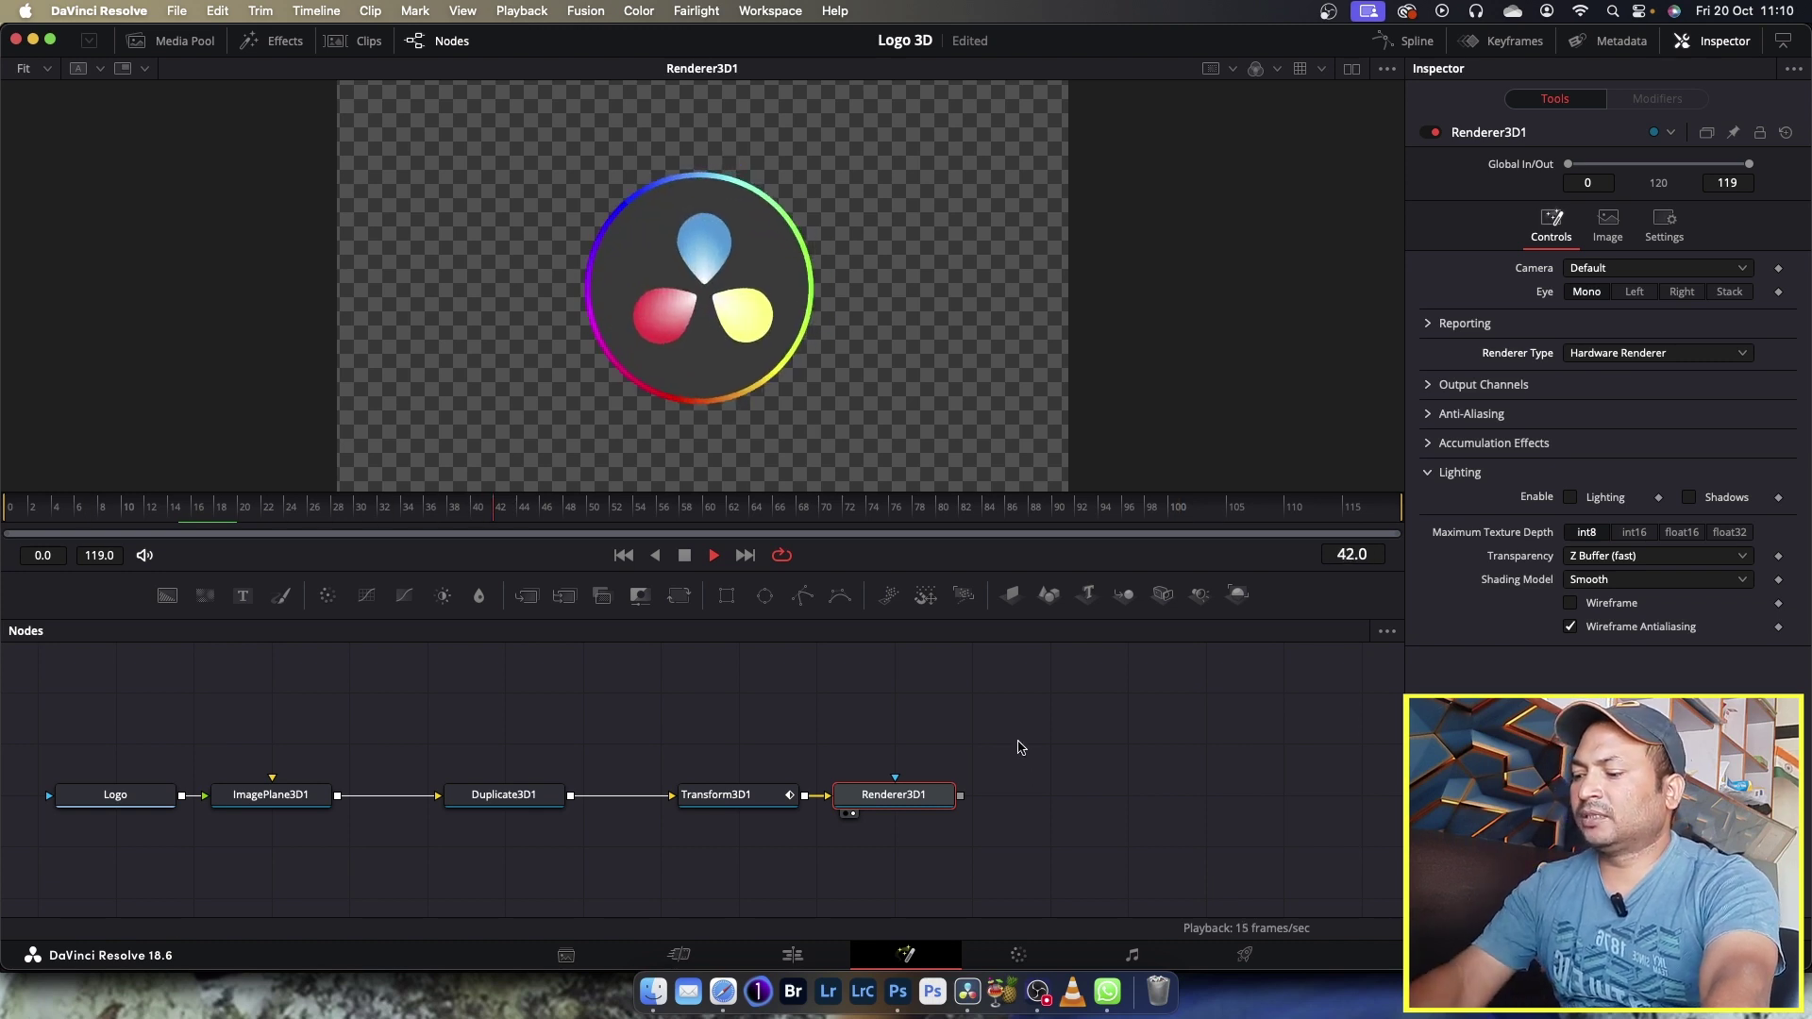
Add a Media Out node (MediaOut1) after Renderer3D1 using the tool search for 'media'.
key(shift+space)
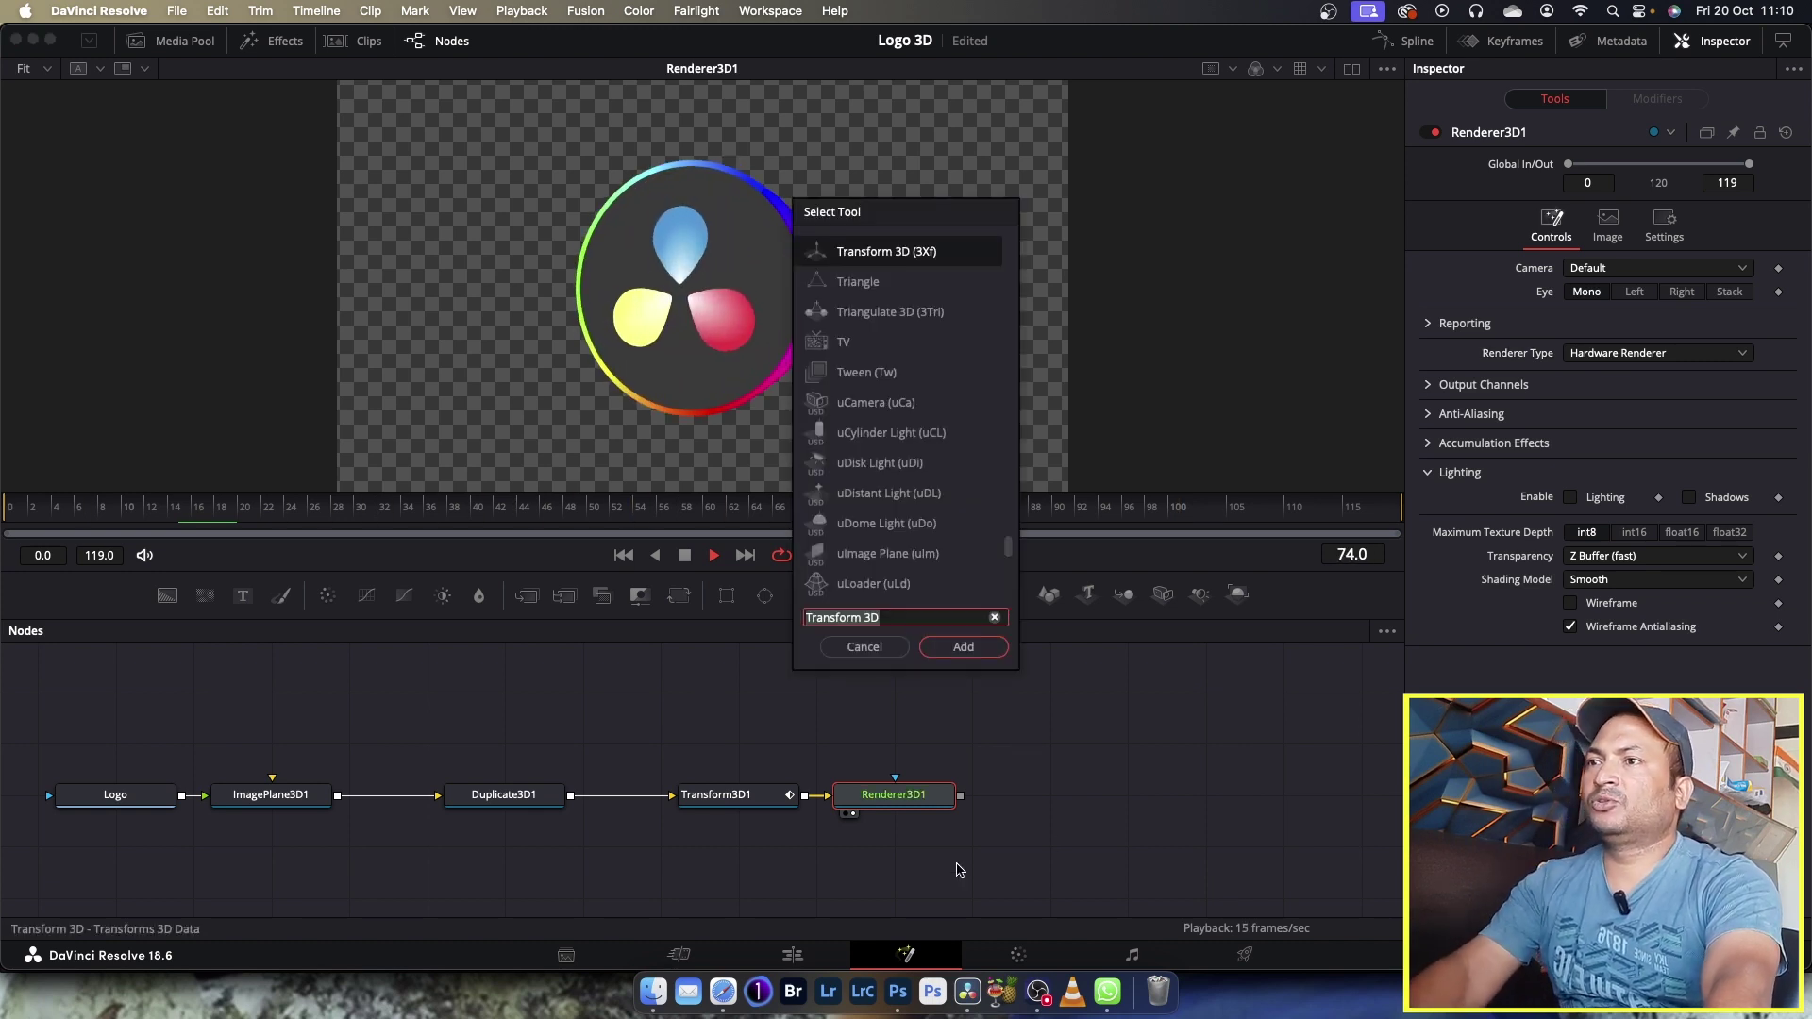
click(993, 617)
text(media)
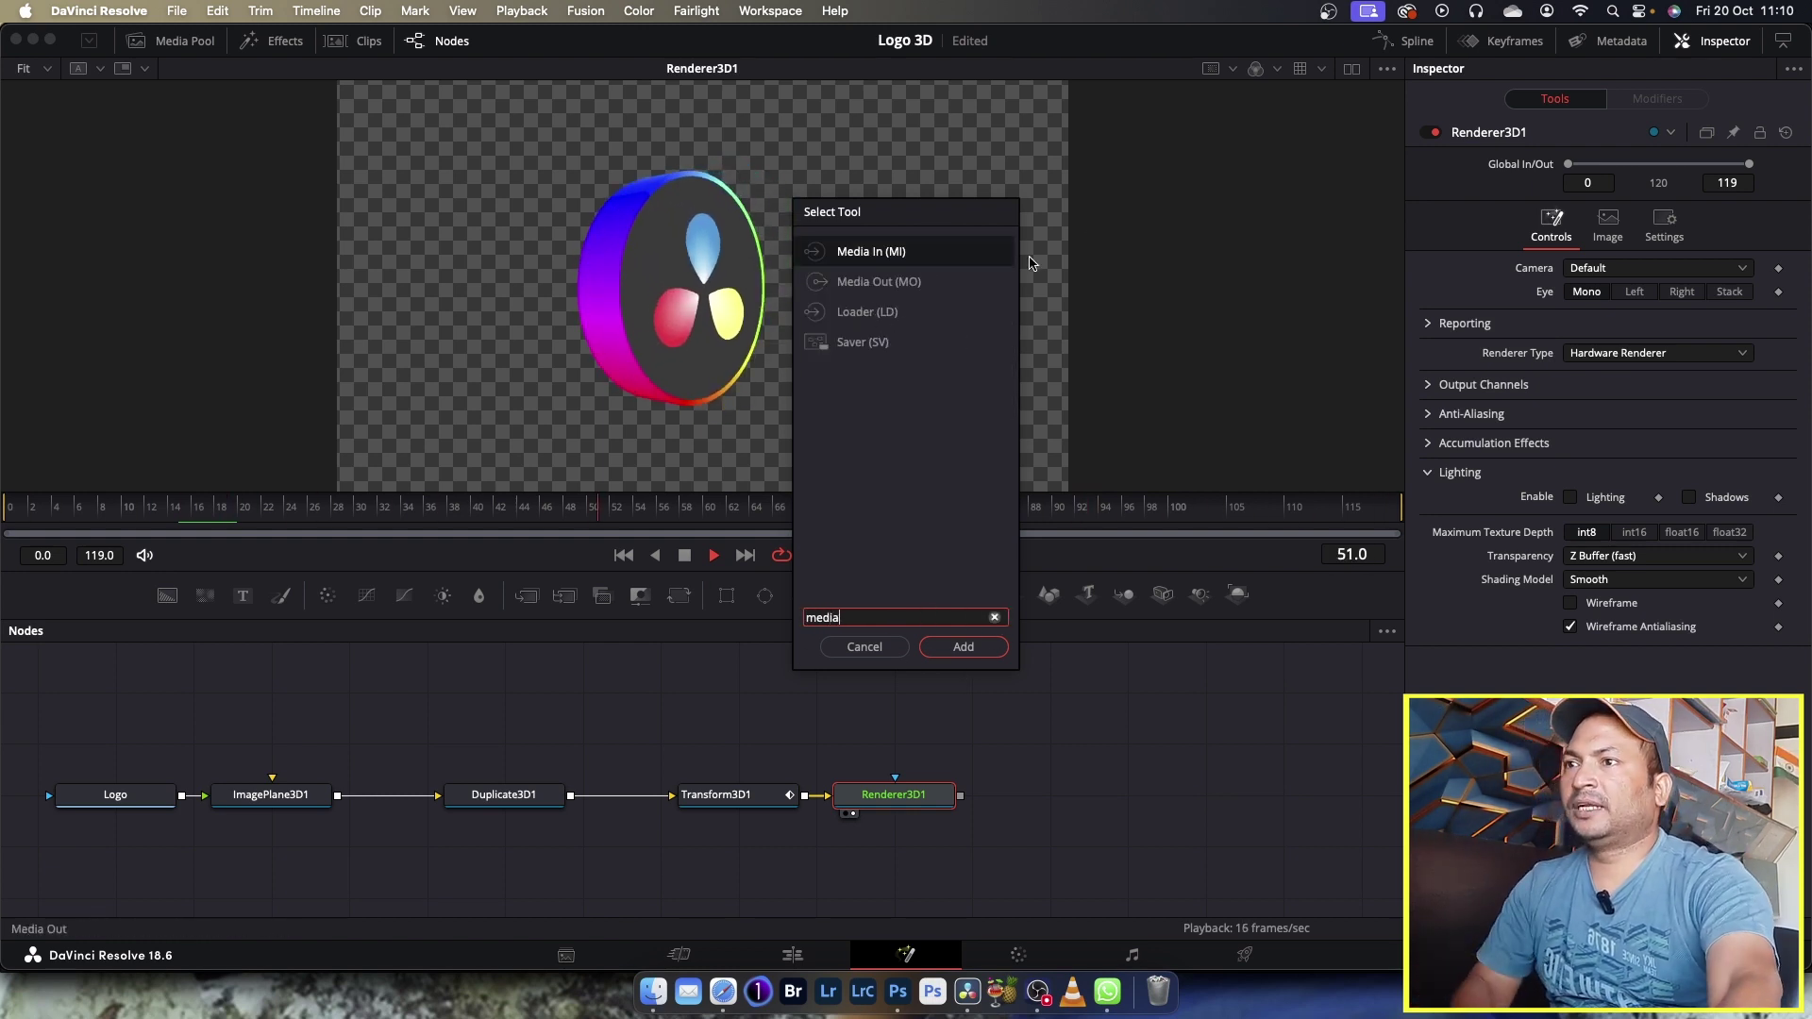
click(873, 281)
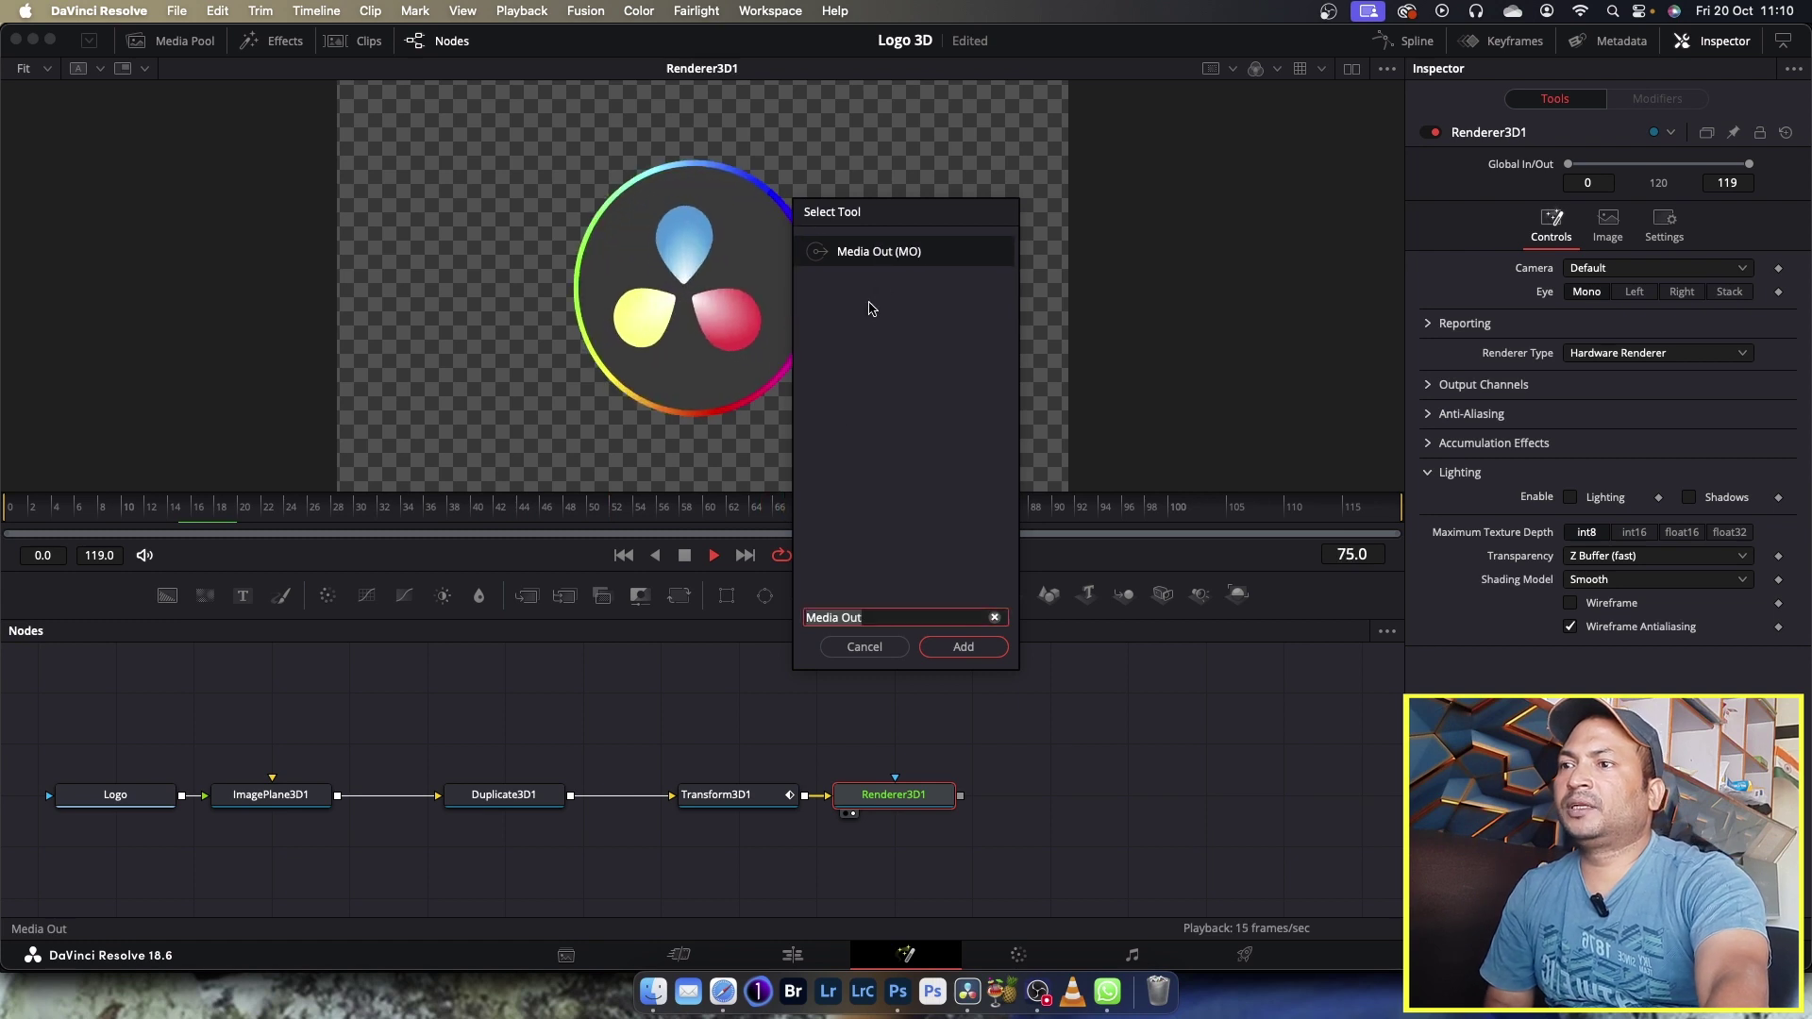
click(962, 647)
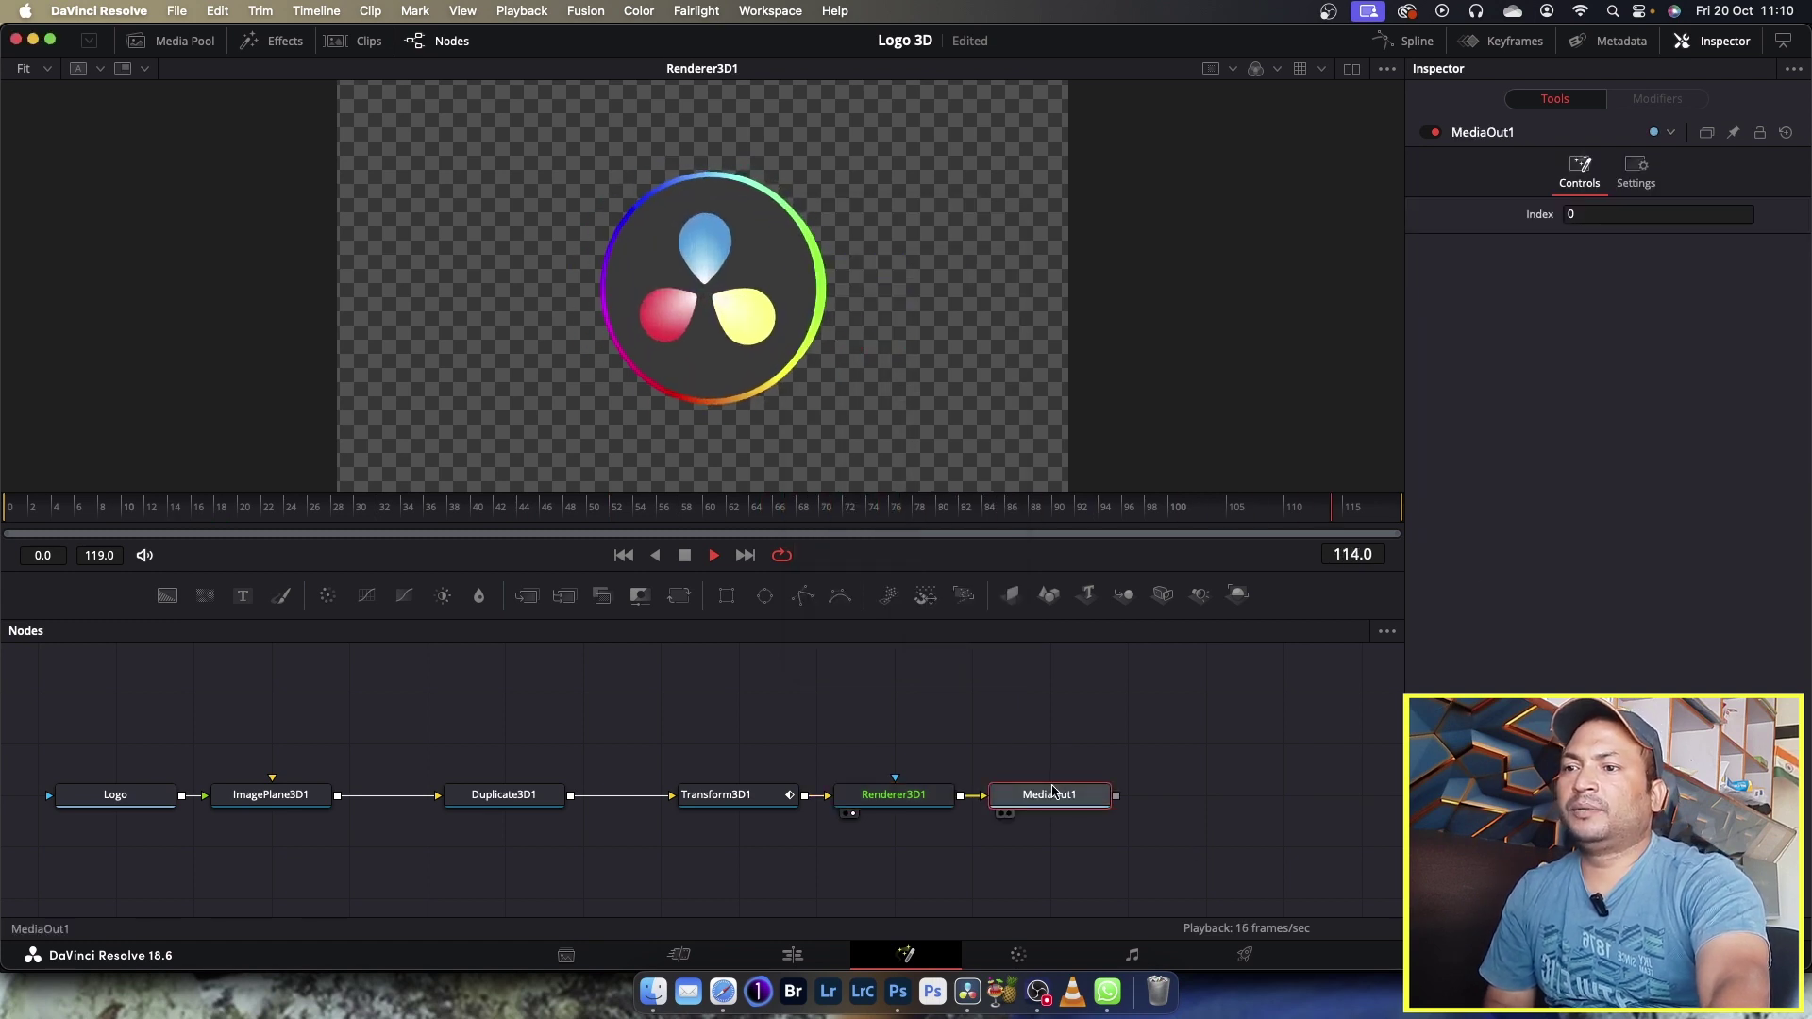
Move MediaOut1 into place, view its output, and play the spinning logo, stopping front-facing.
mouse_move(1049, 794)
mouse_down()
mouse_move(1127, 794)
mouse_move(799, 391)
mouse_up()
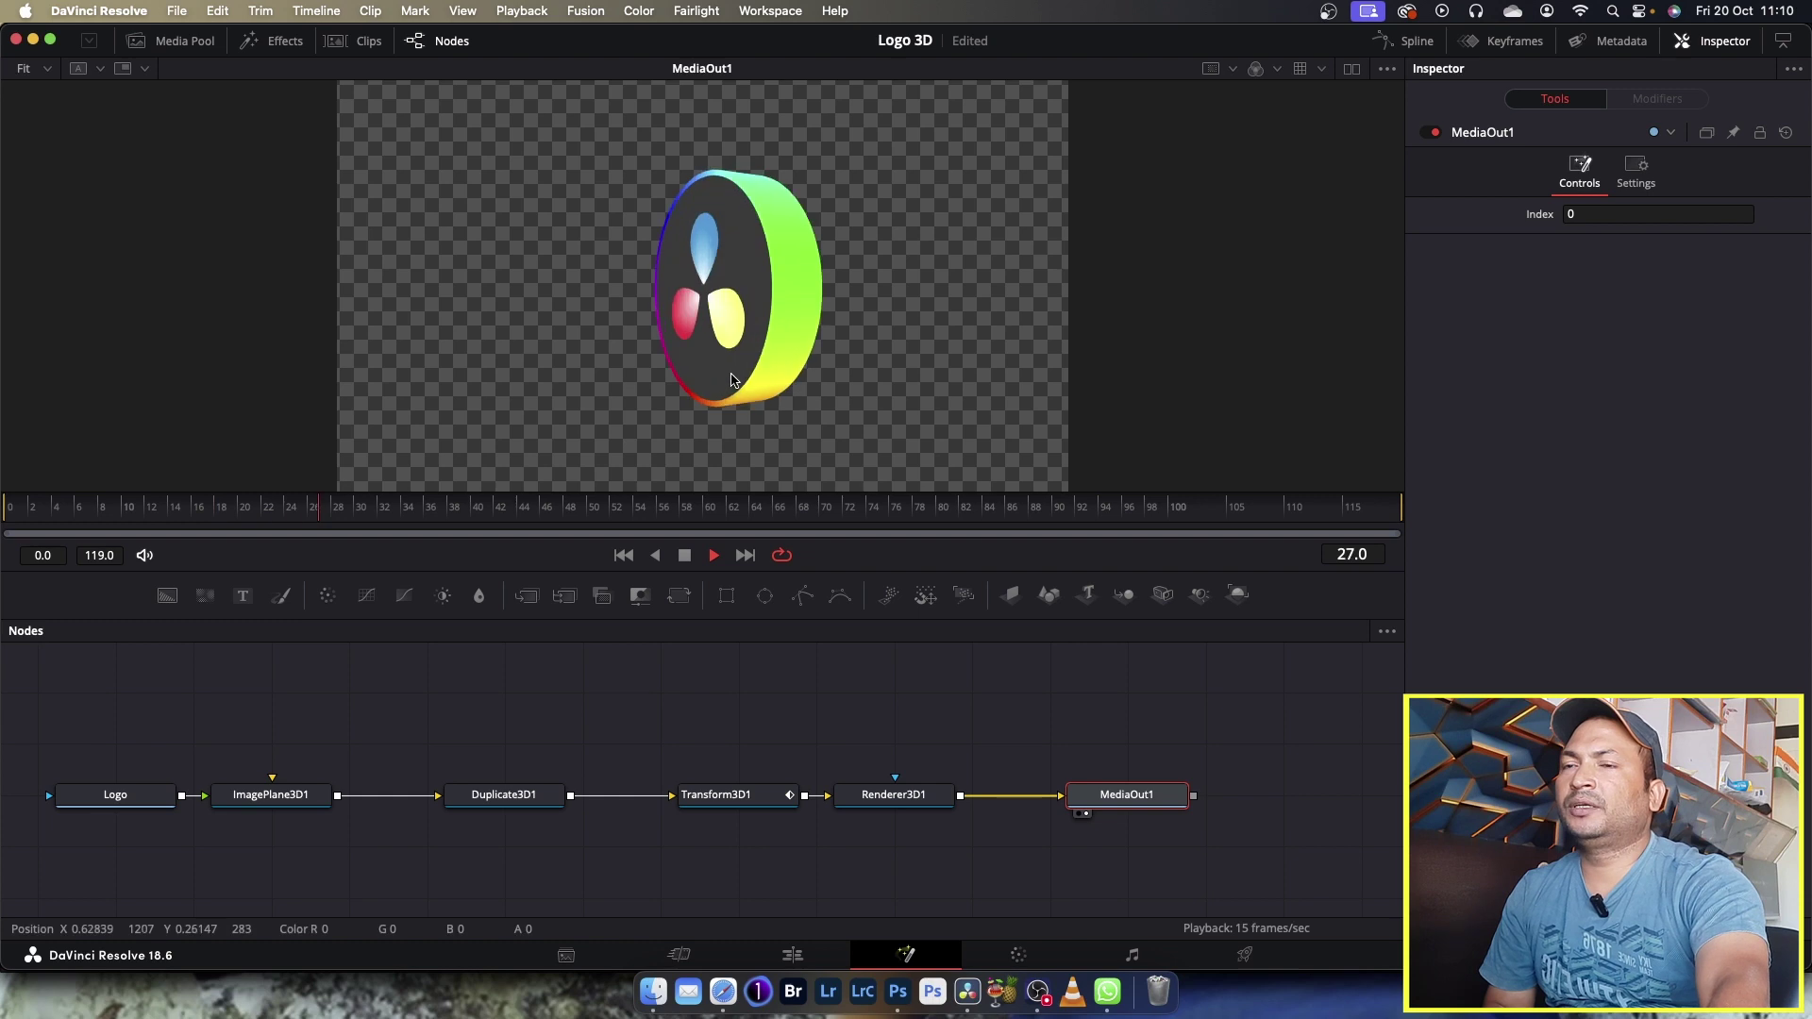
key(space)
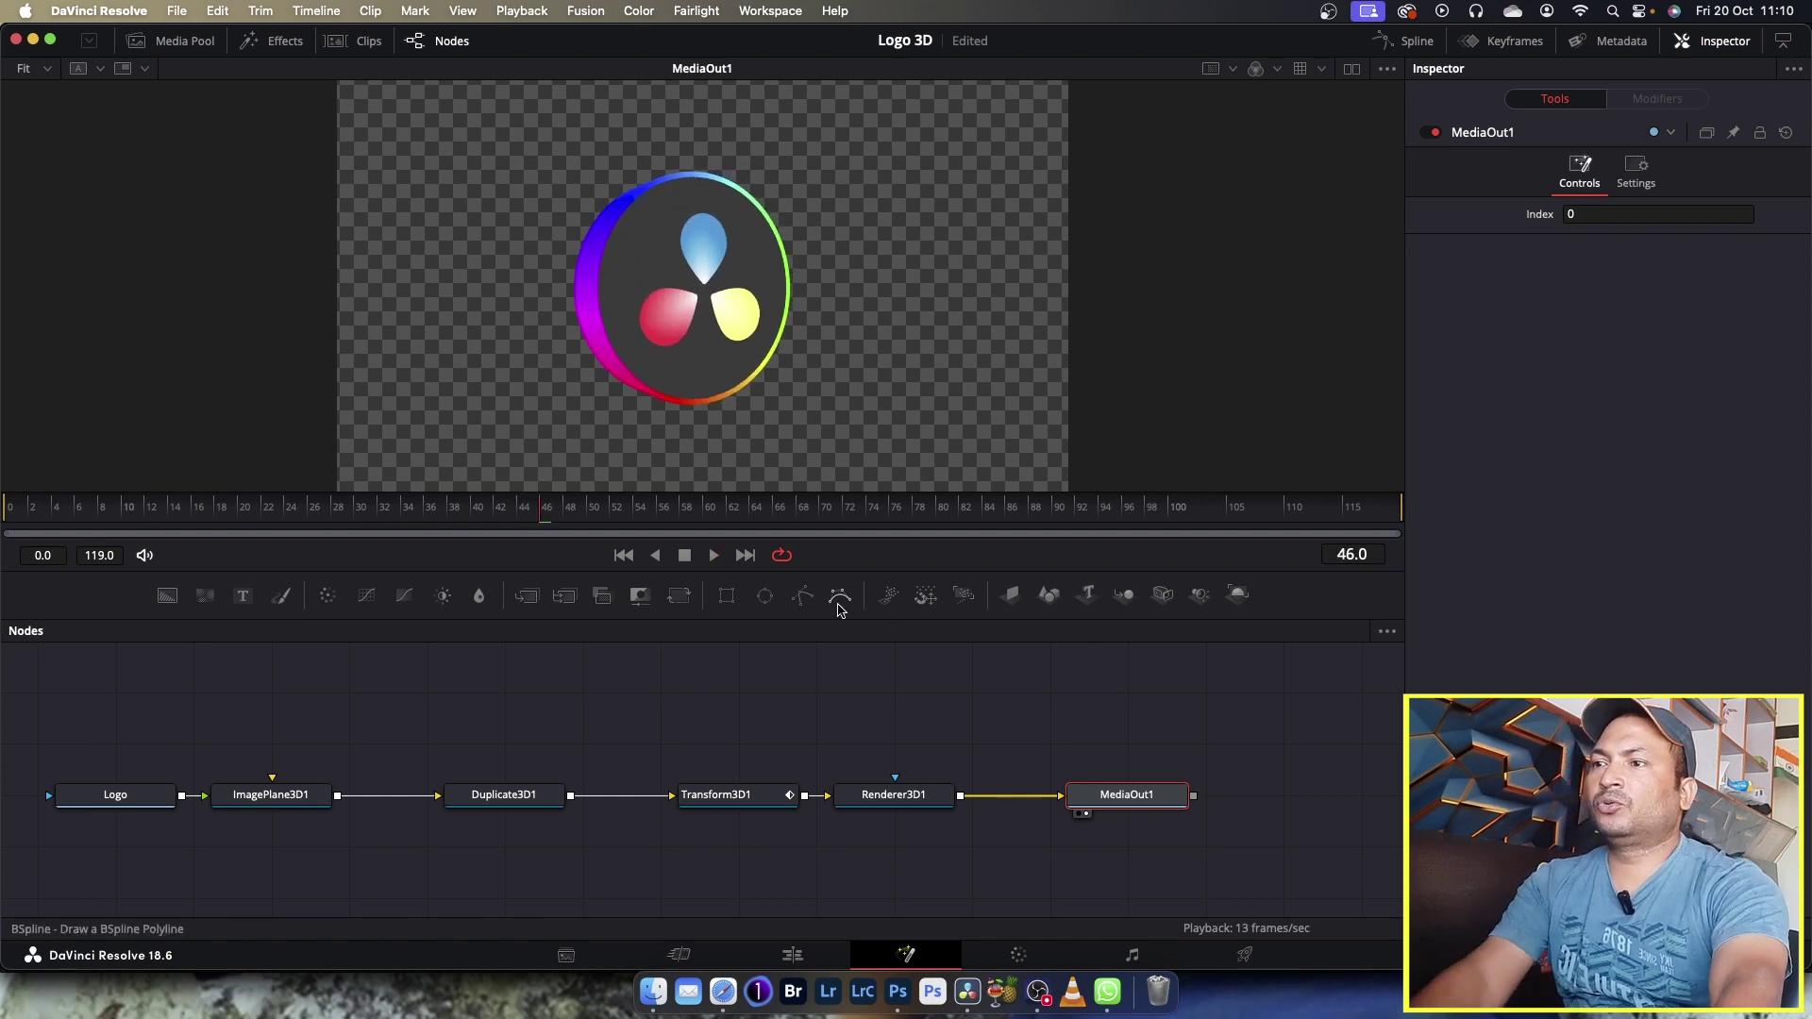
click(713, 556)
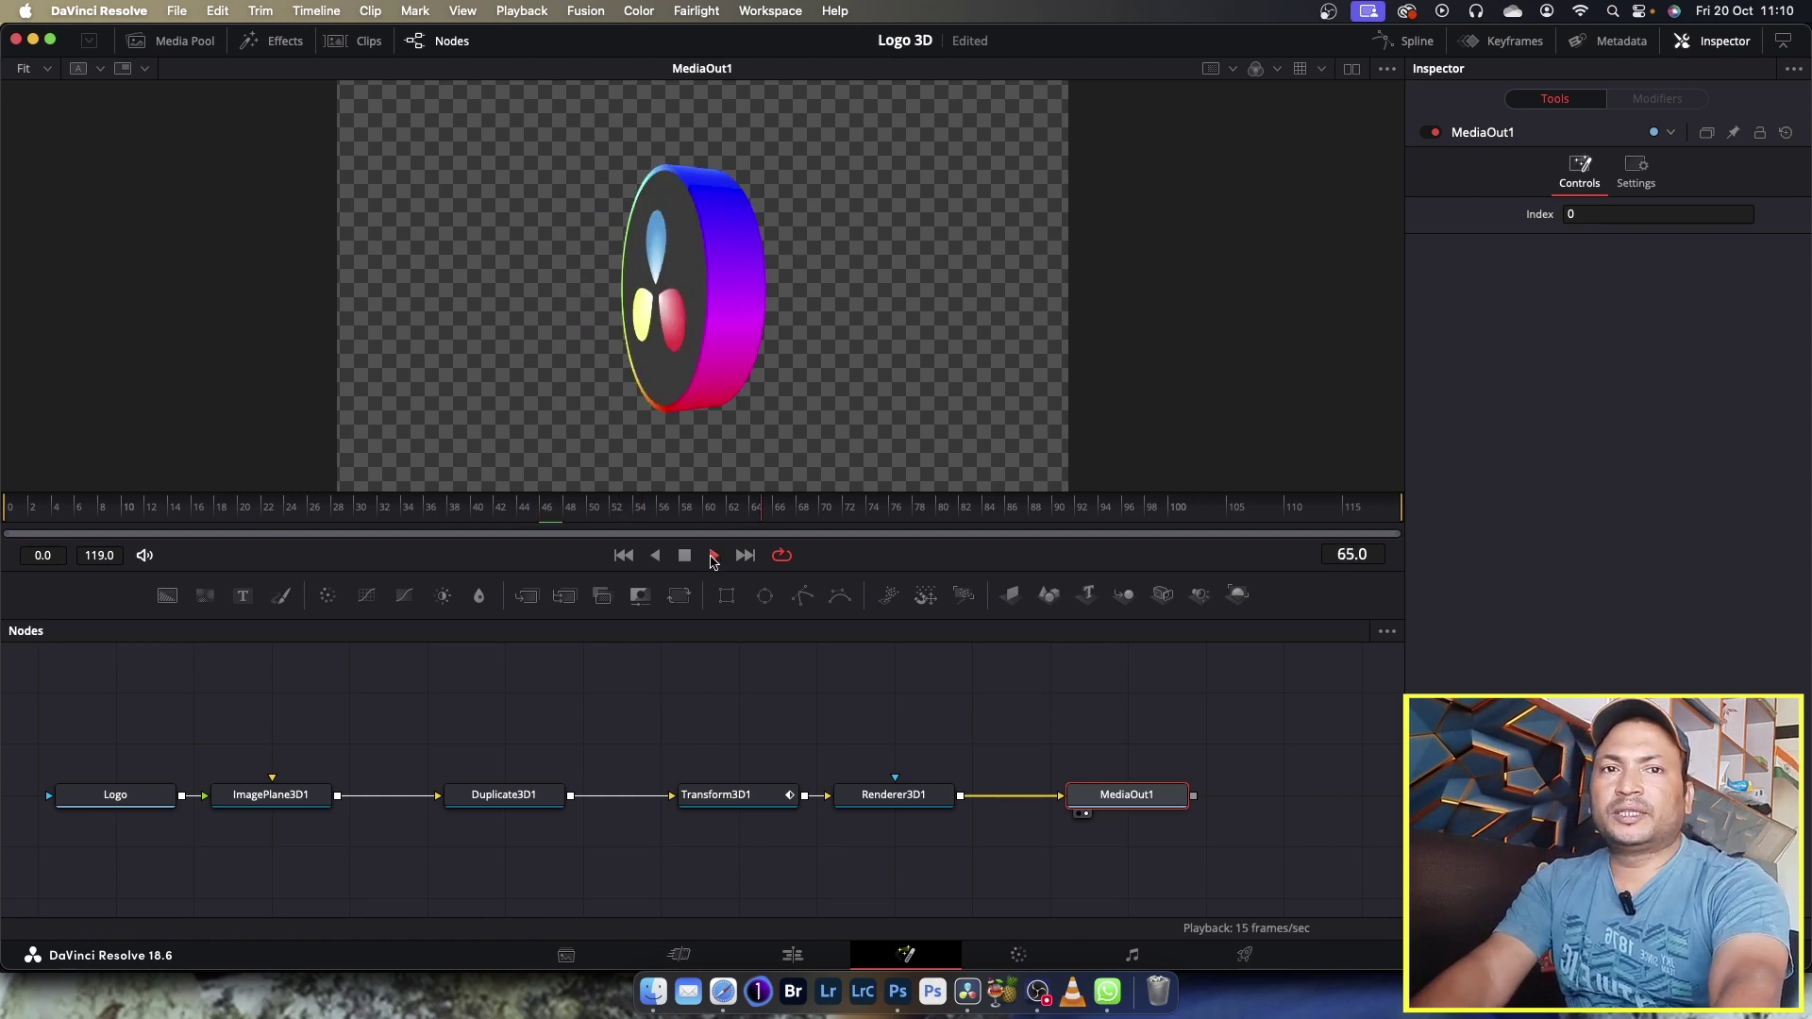
key(space)
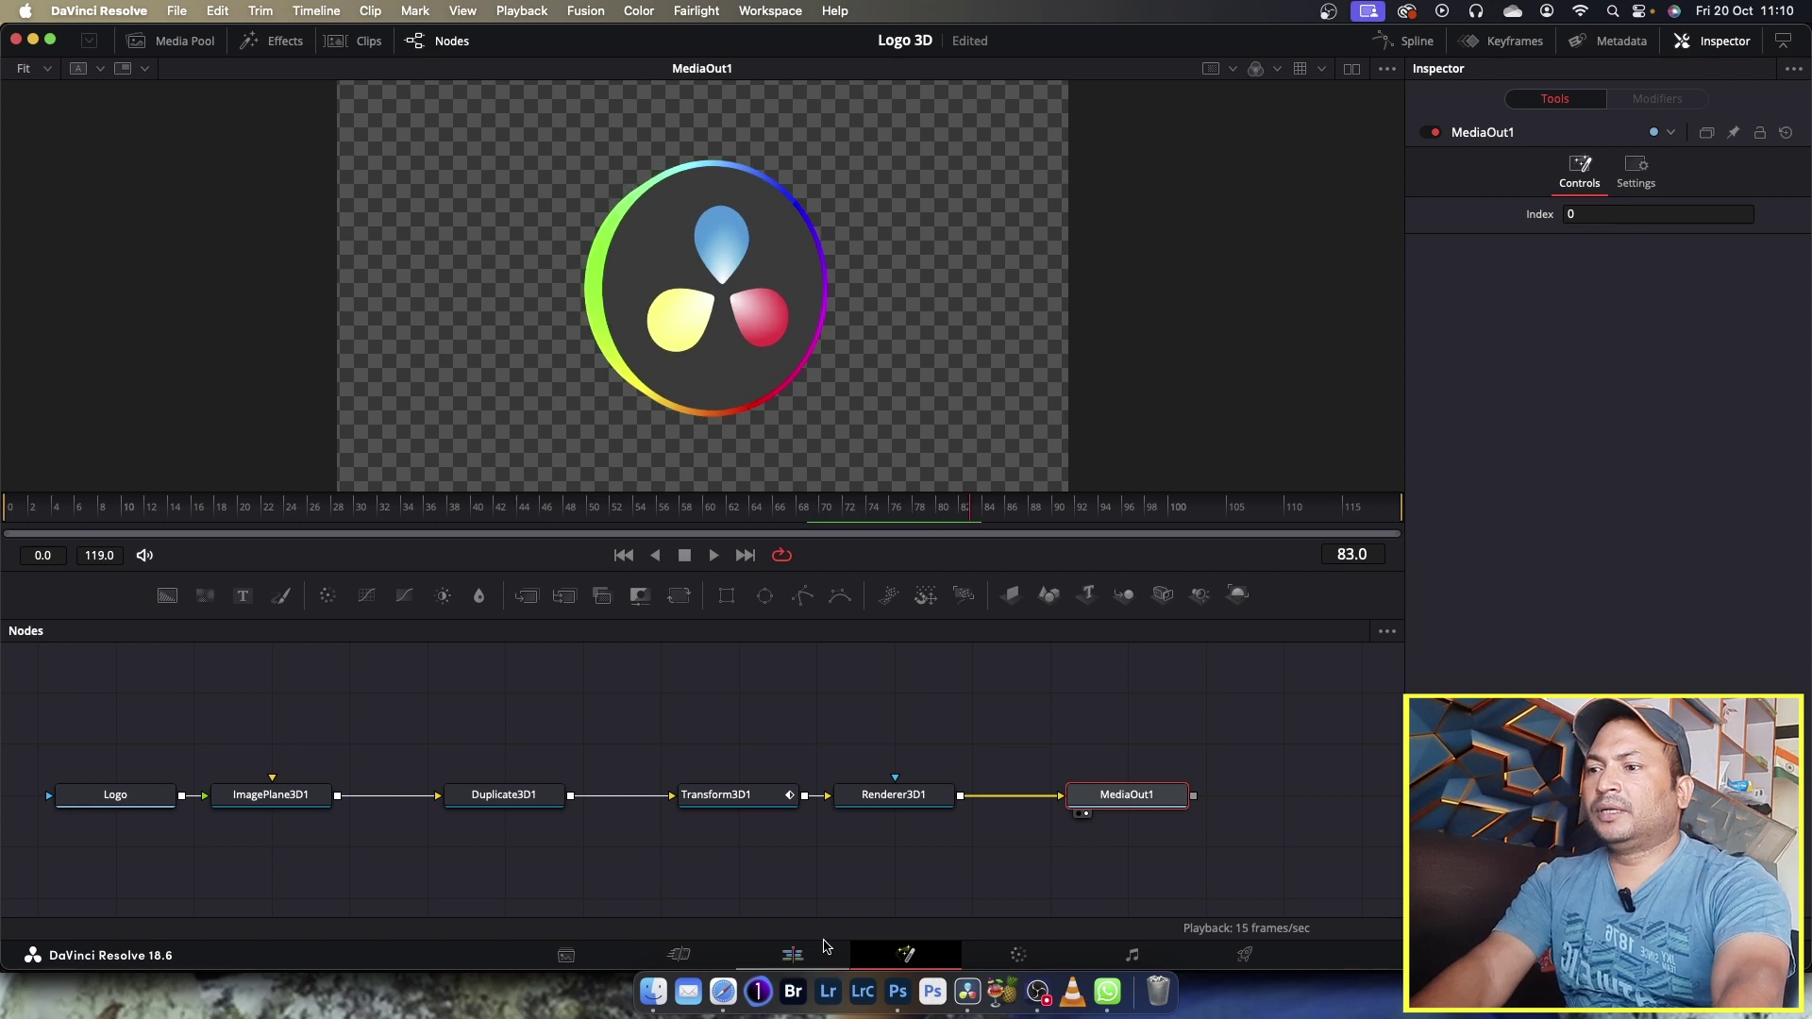
Play the Fusion Composition from the start on the Edit page timeline.
click(800, 956)
drag(739, 641, 604, 631)
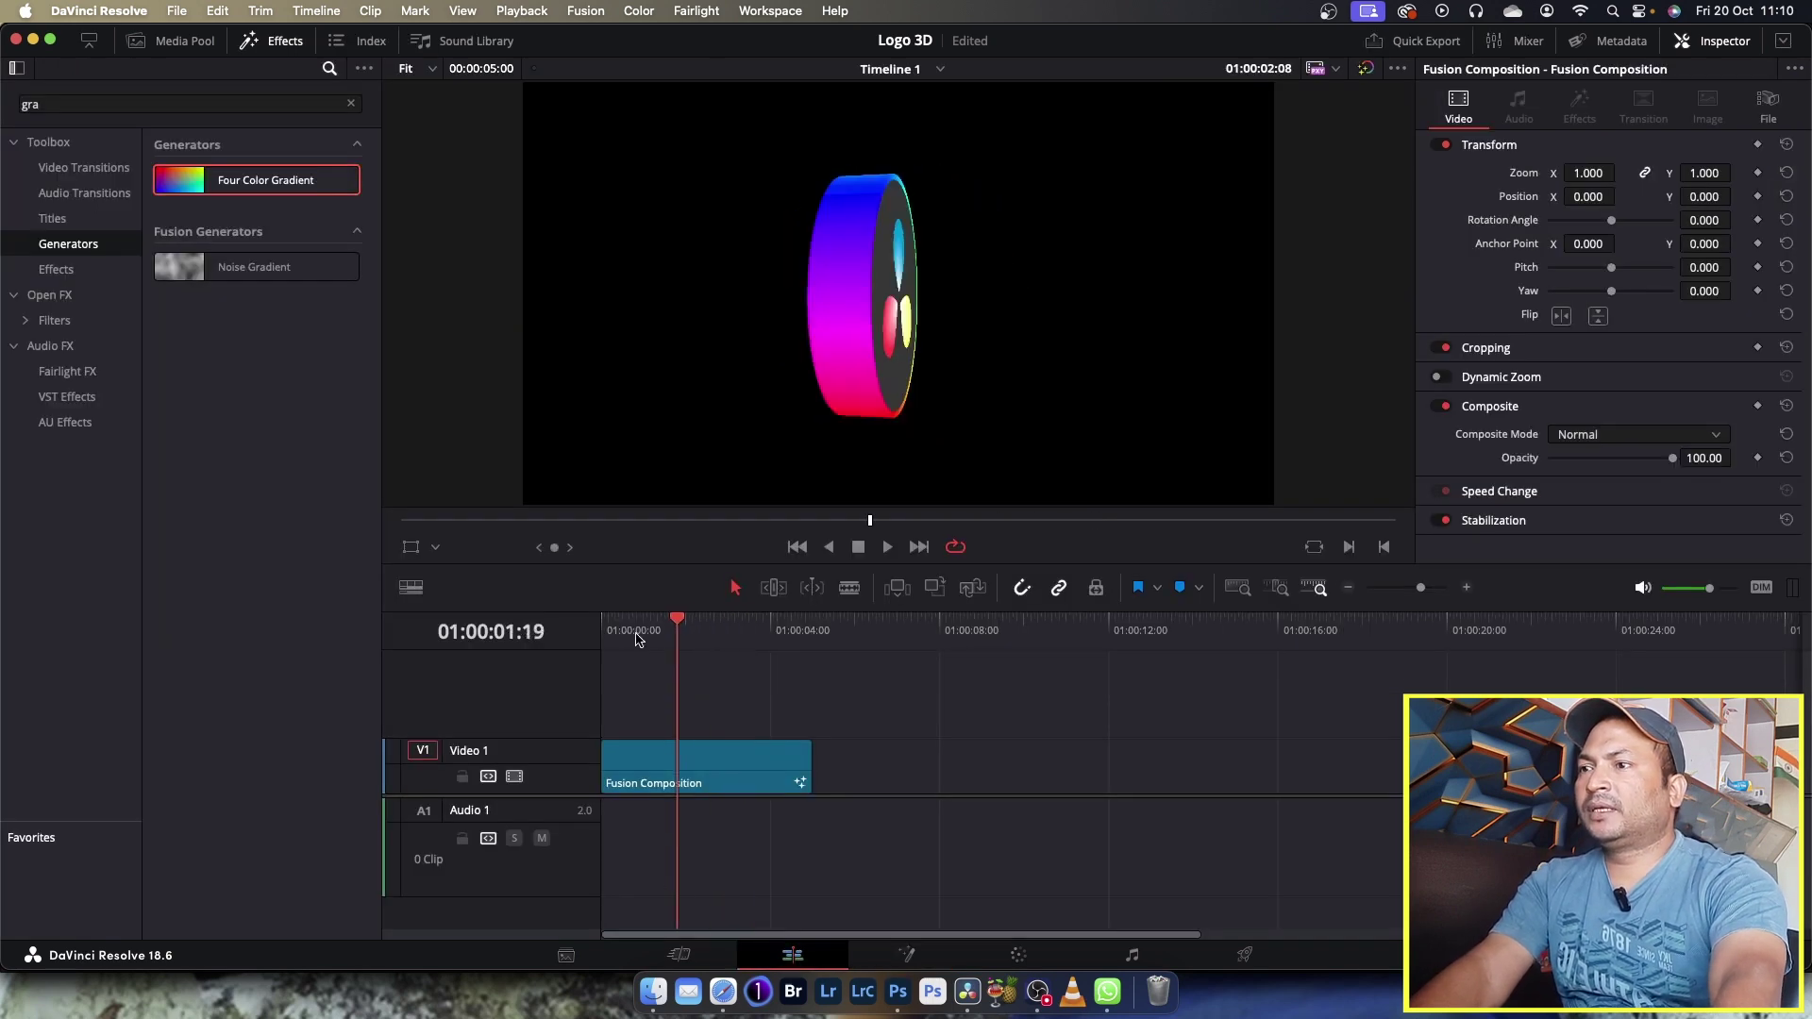
key(space)
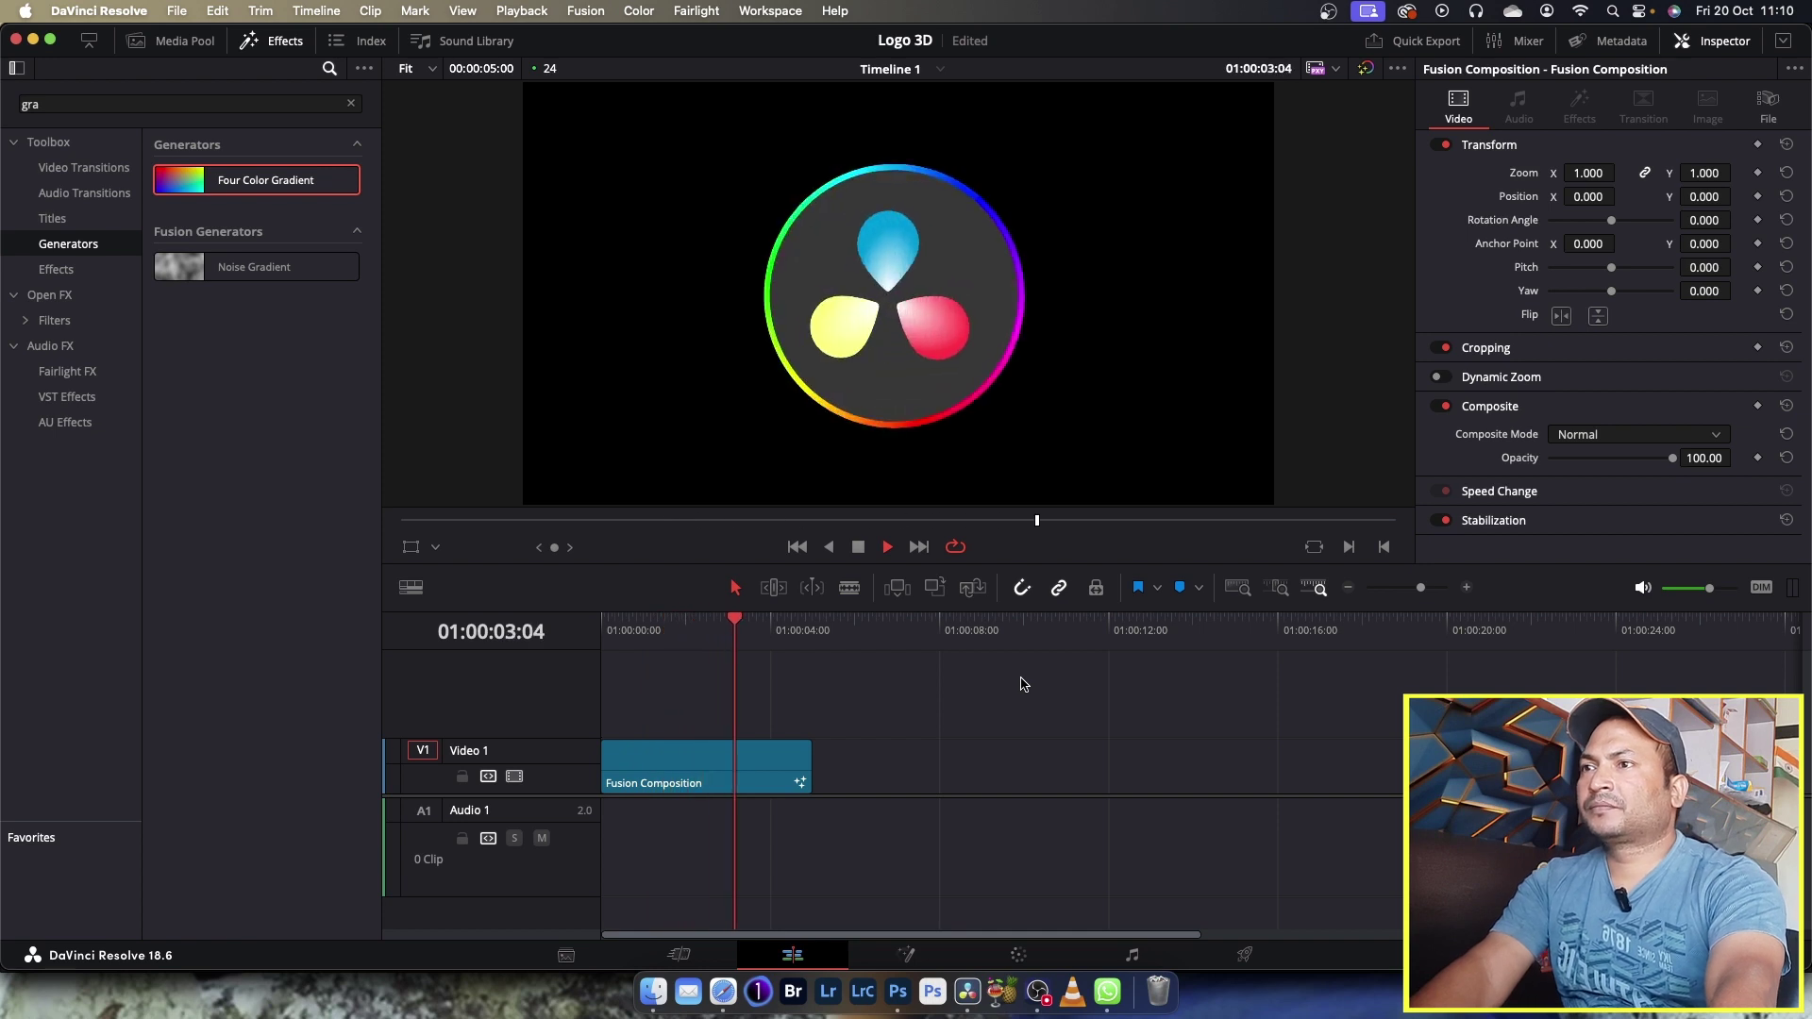
key(space)
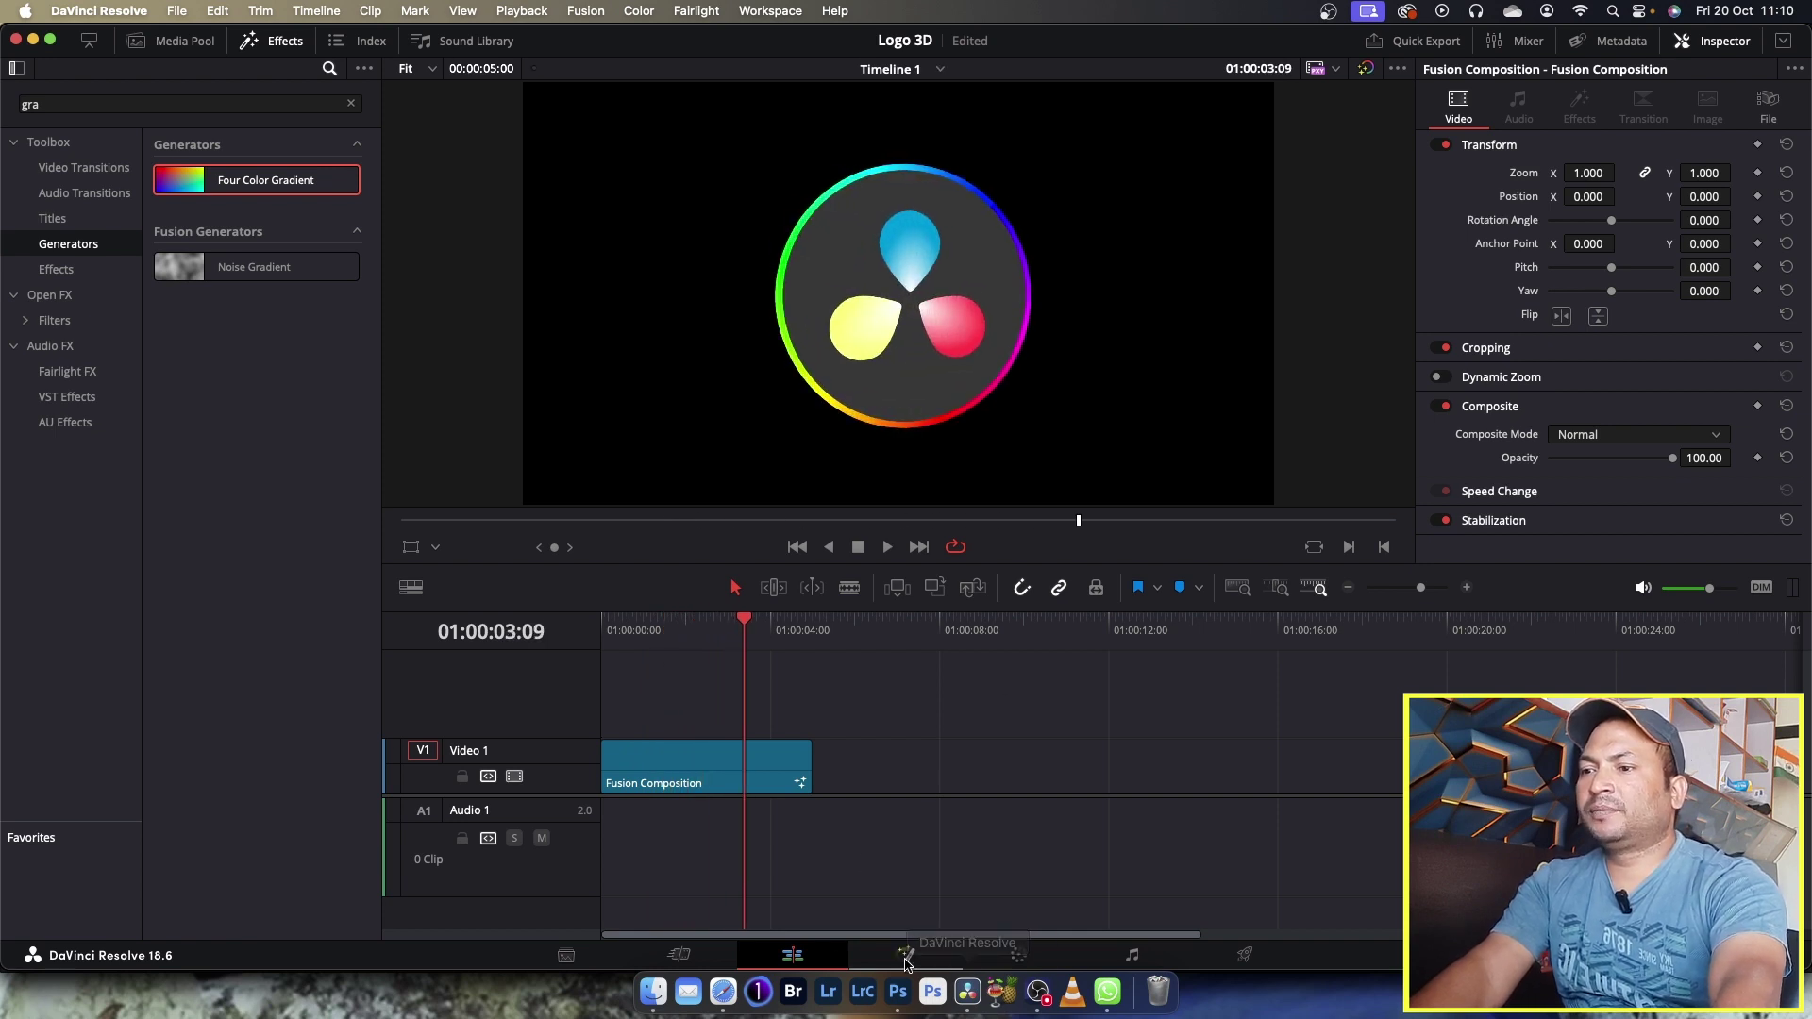
Scale Transform3D1 down to 0.67 in Fusion, then return to the Edit page.
click(905, 956)
click(722, 796)
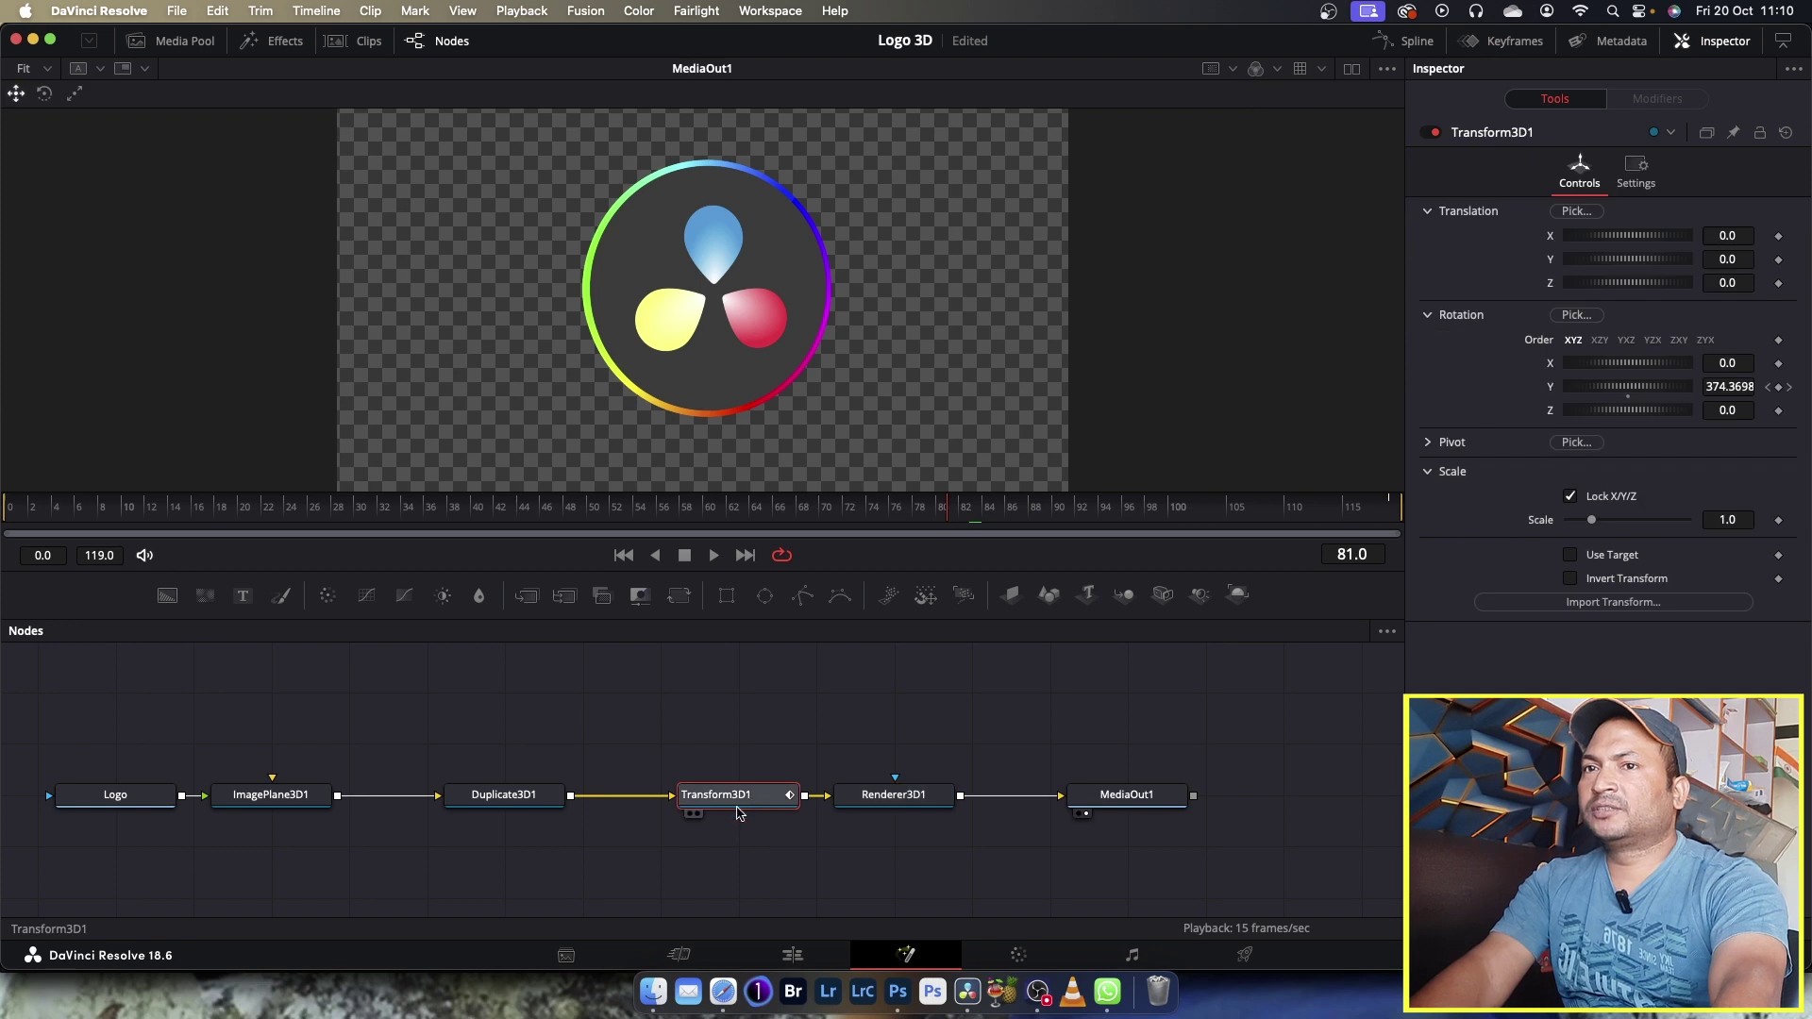
drag(1592, 525, 1586, 525)
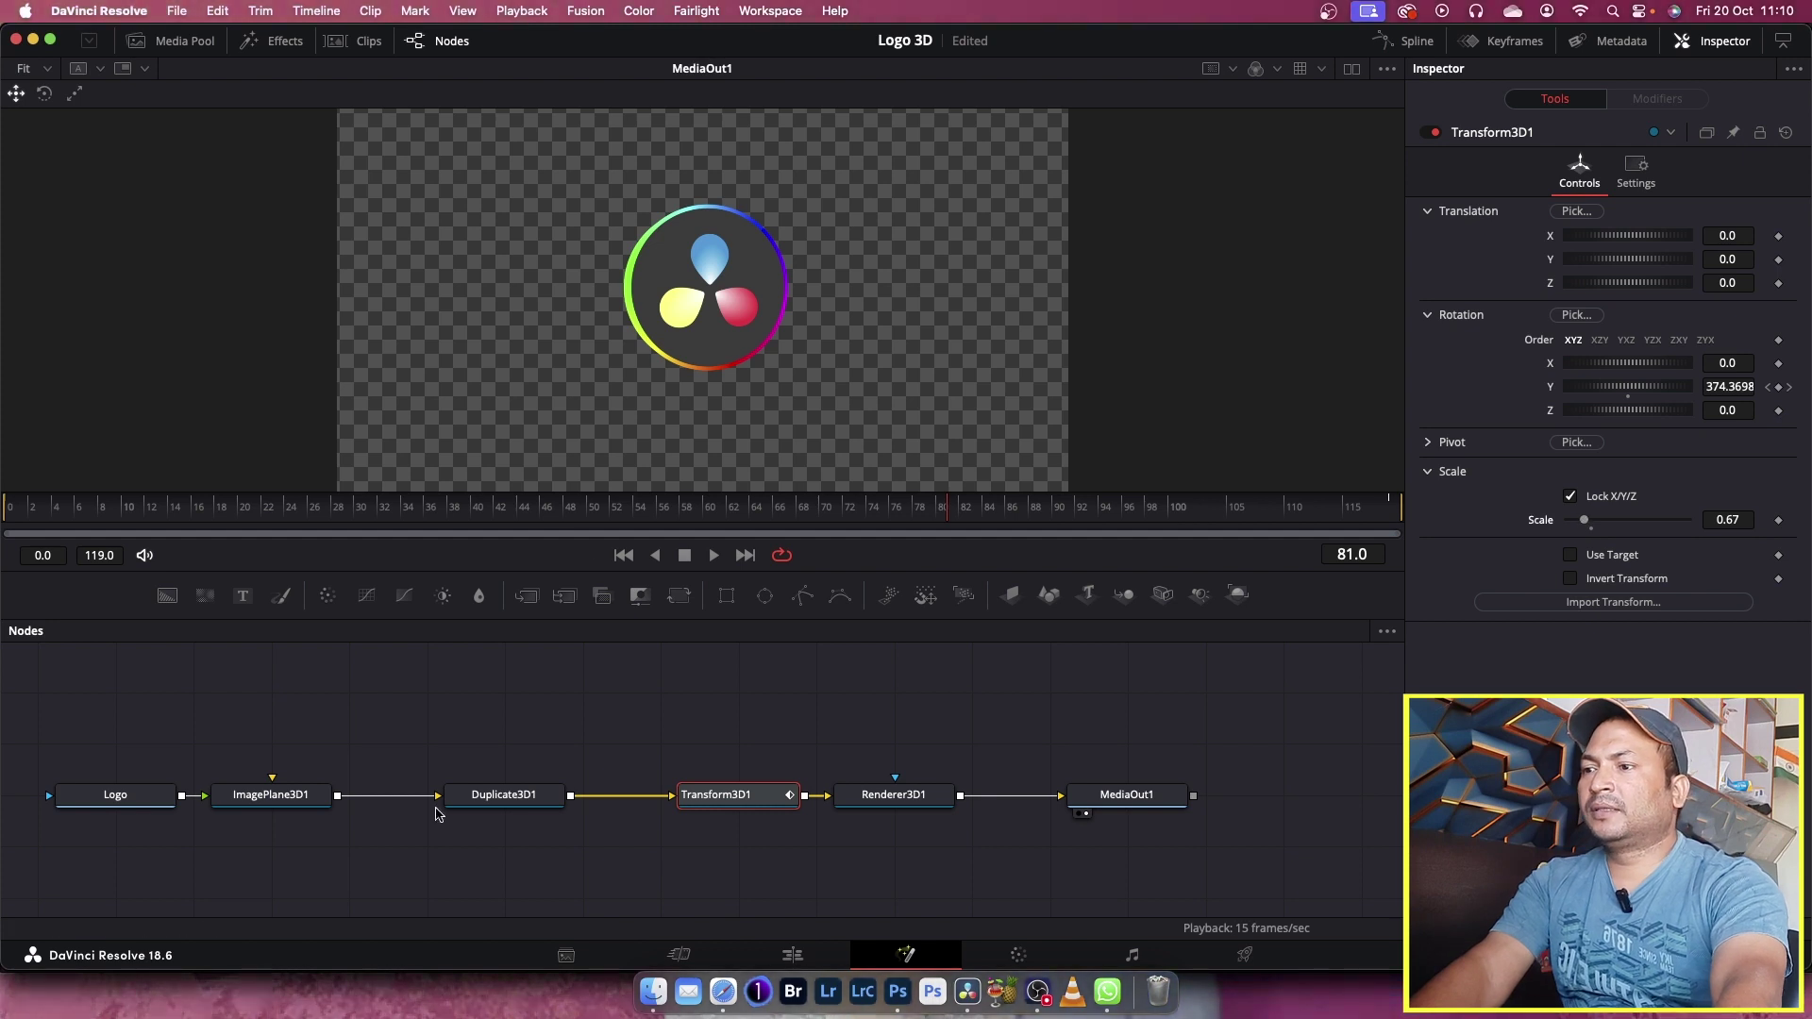
click(795, 957)
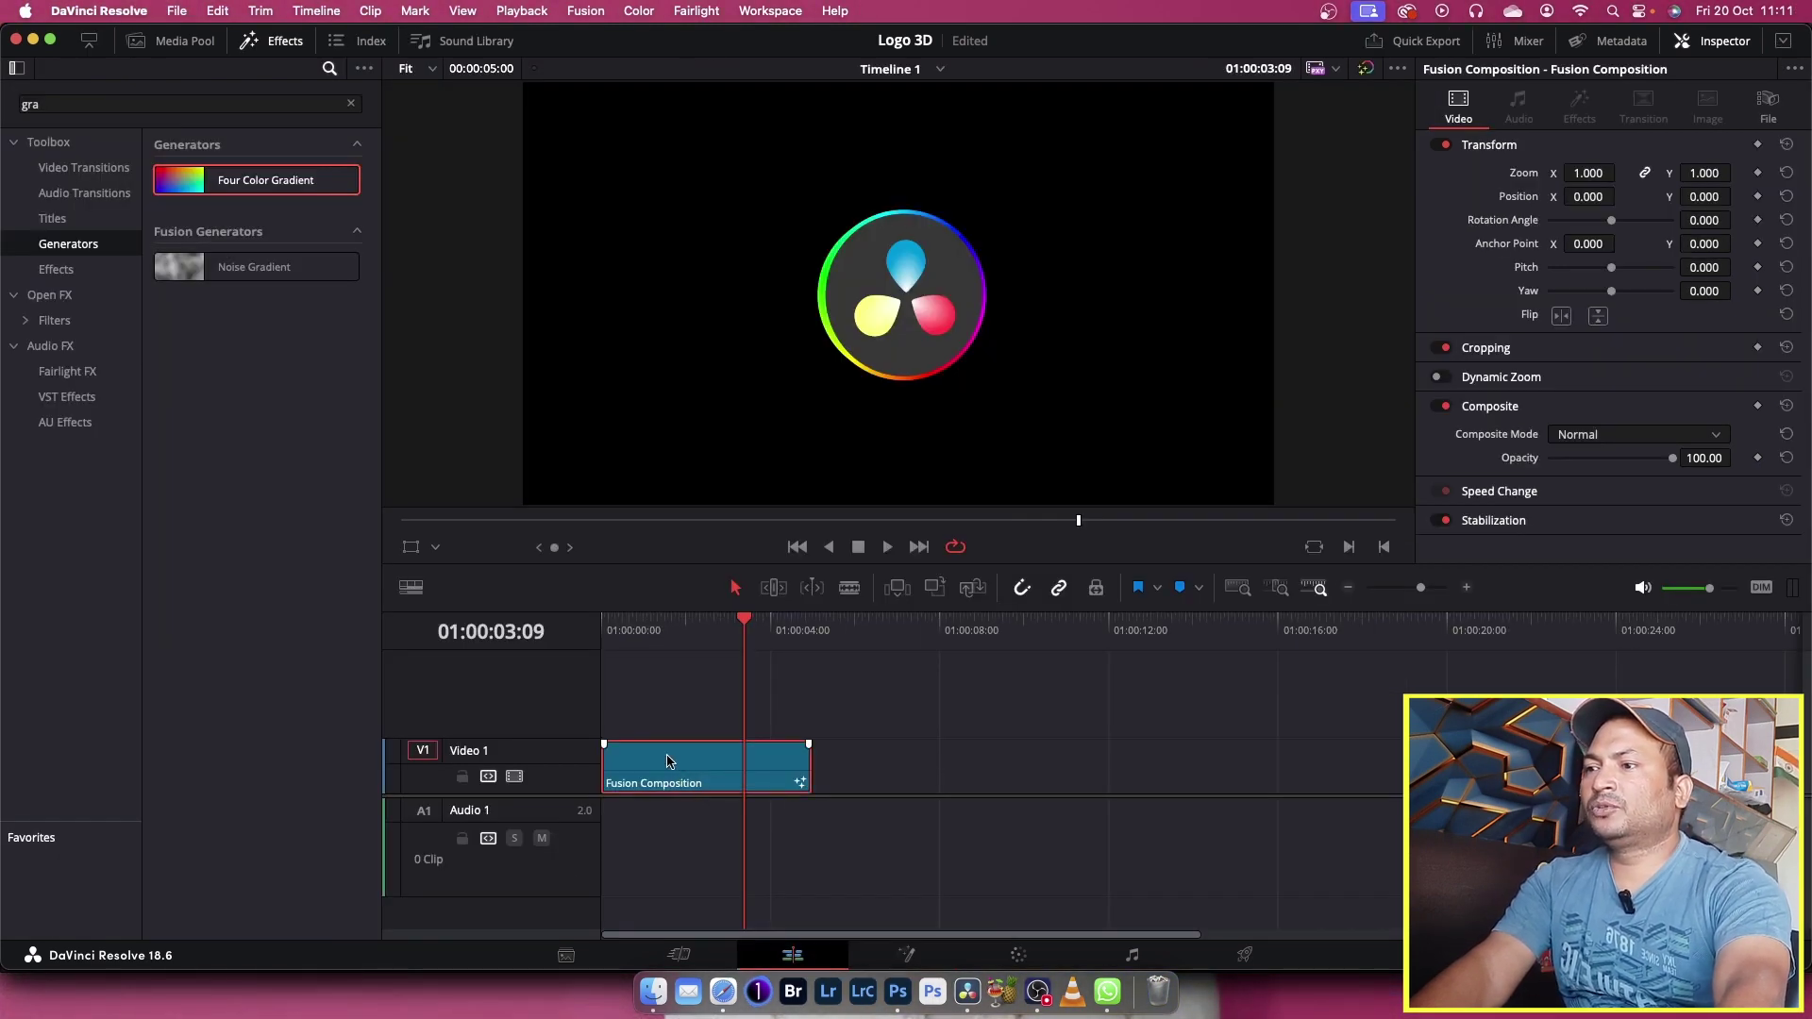
Move the Fusion Composition to Video 2 and place a Four Color Gradient generator on Video 1.
drag(684, 761, 684, 706)
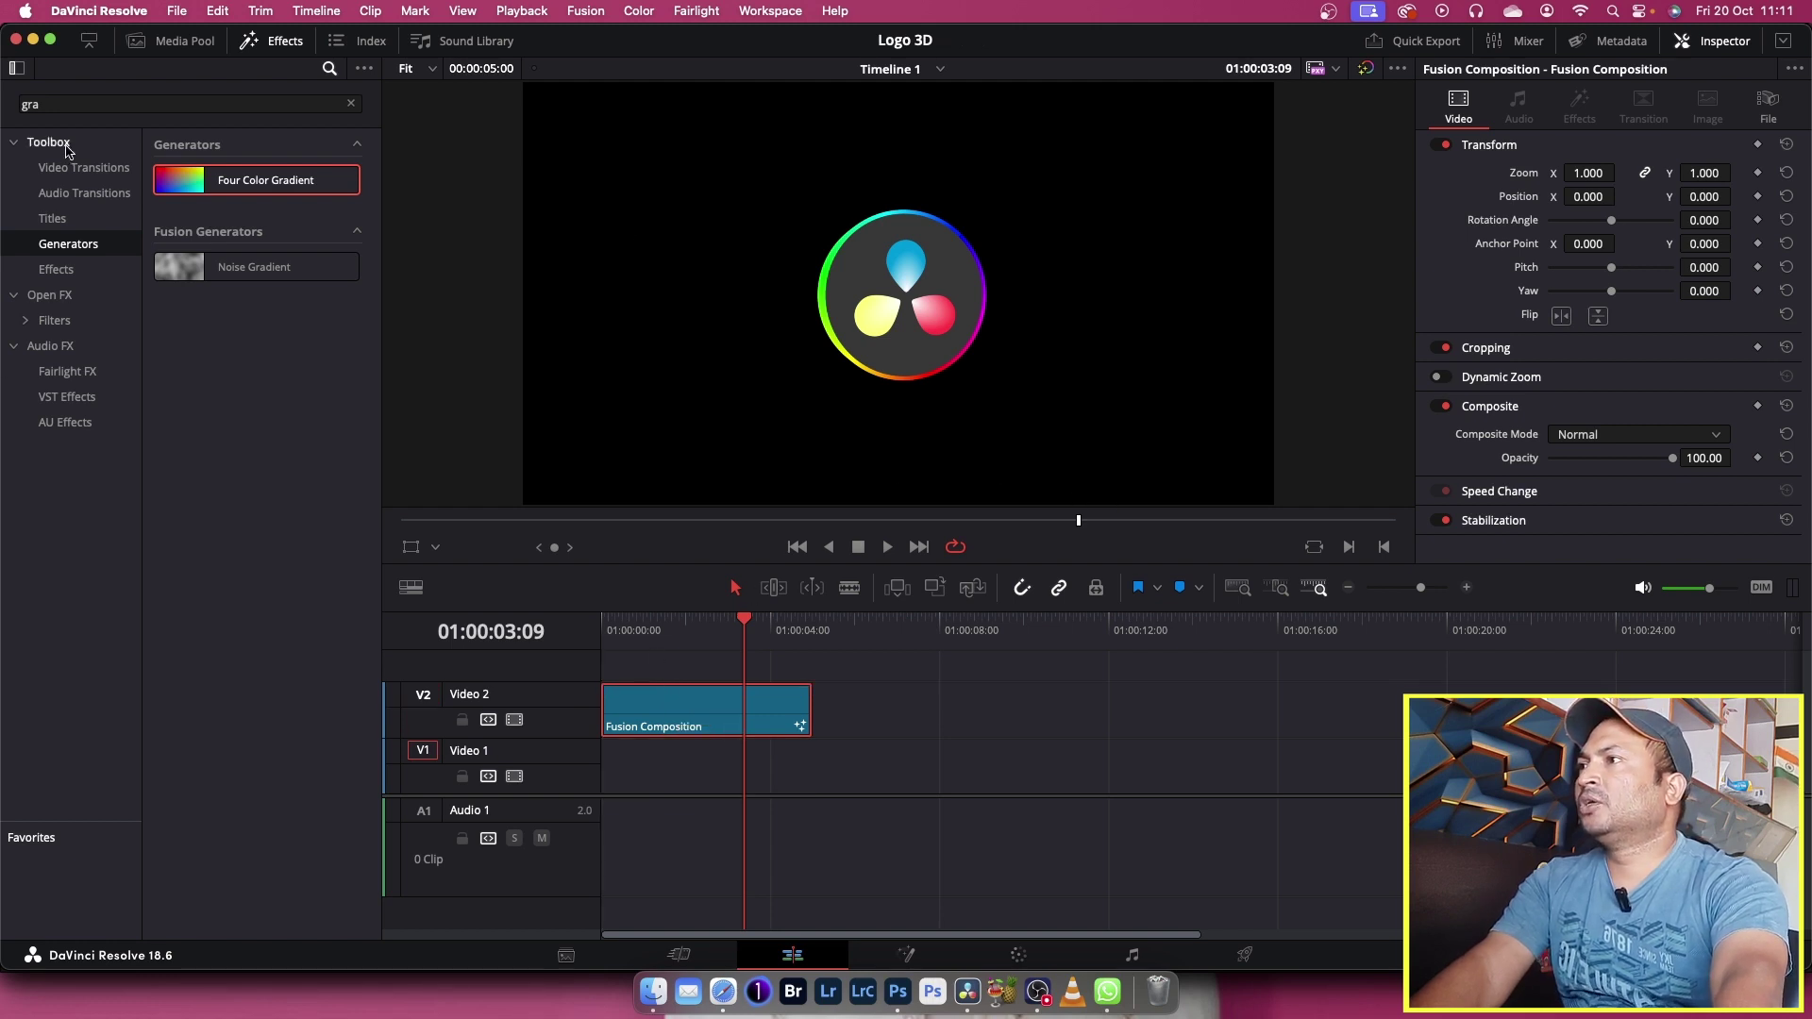
click(25, 143)
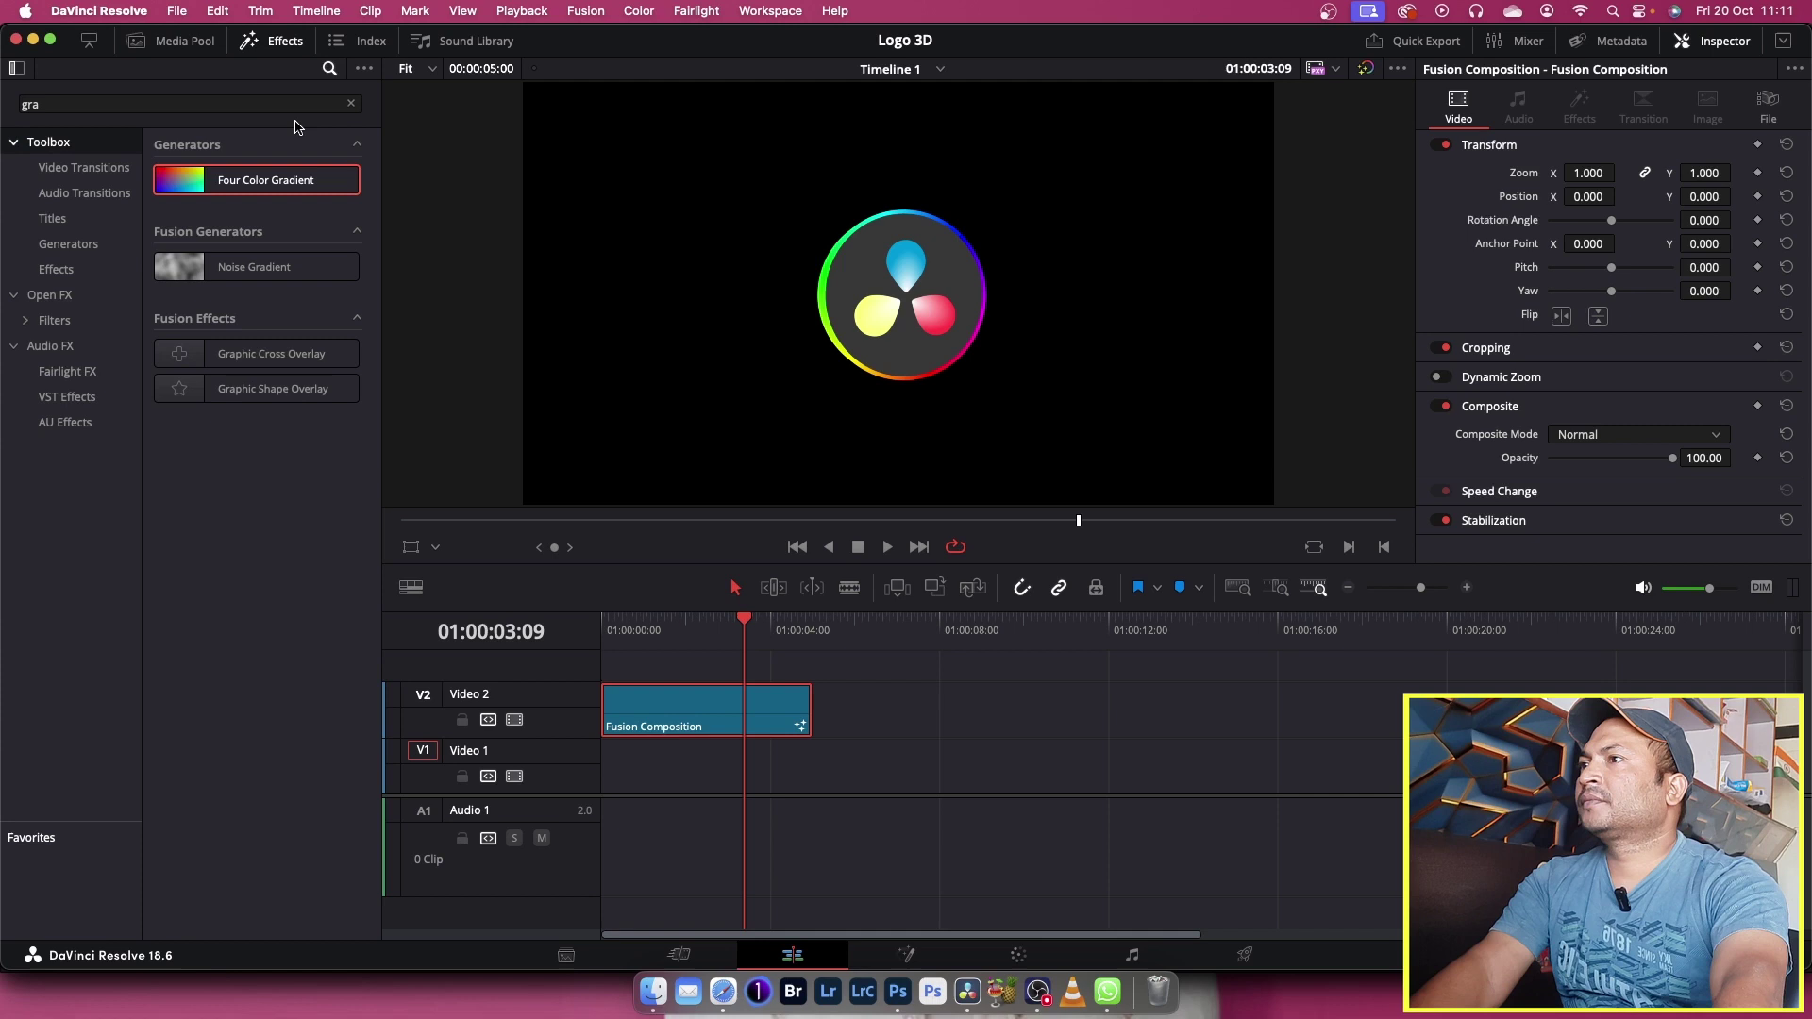
click(352, 104)
click(74, 244)
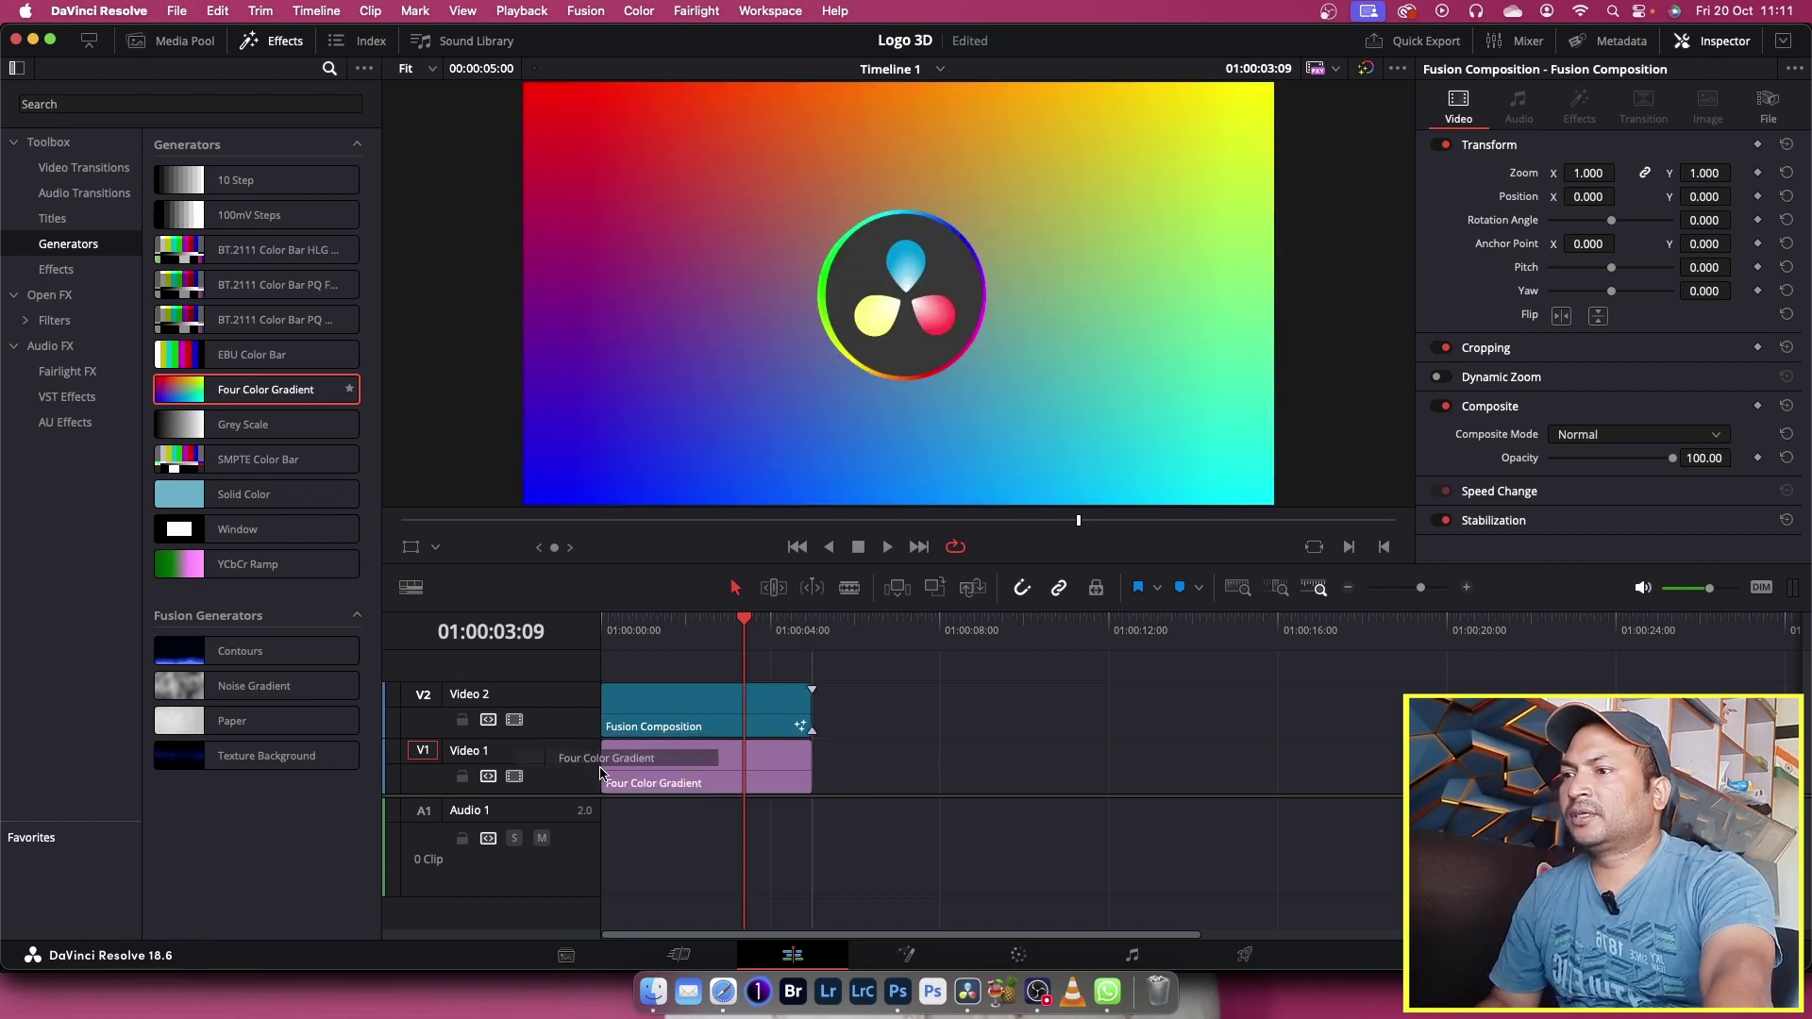
drag(237, 390, 661, 767)
Play the logo-over-gradient composite from the start and hide the effects library.
key(Home)
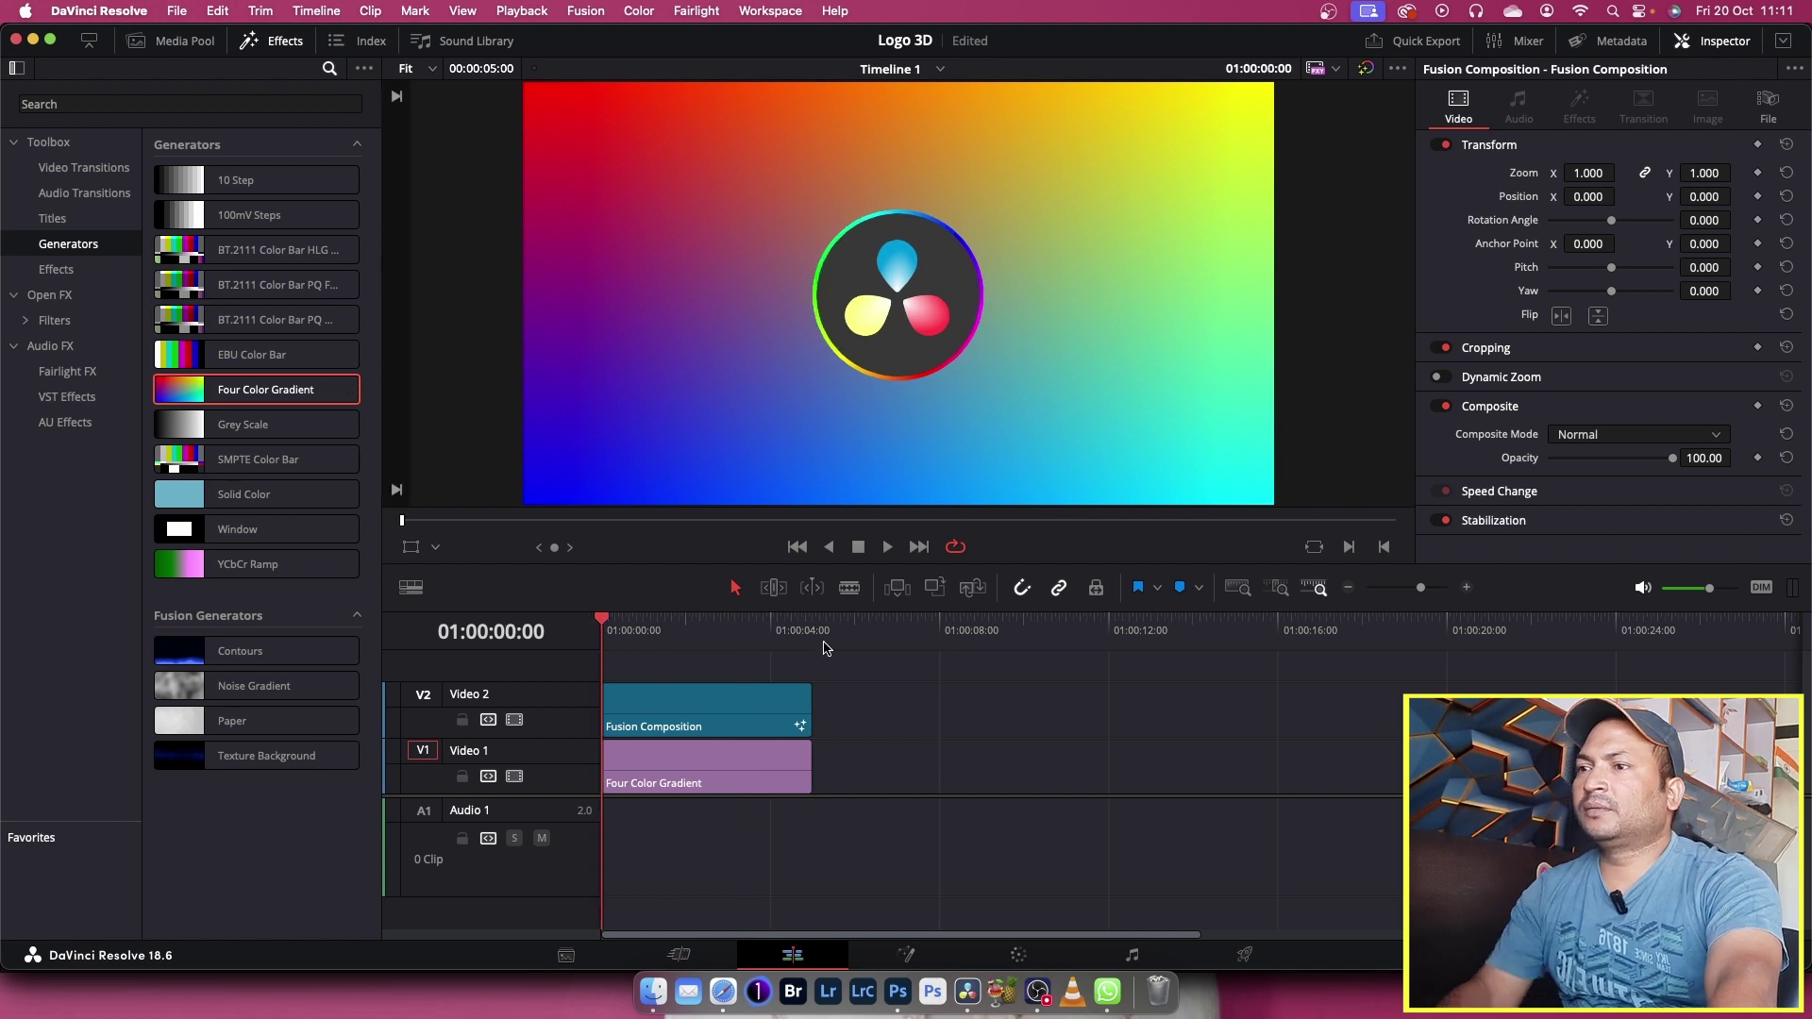
key(space)
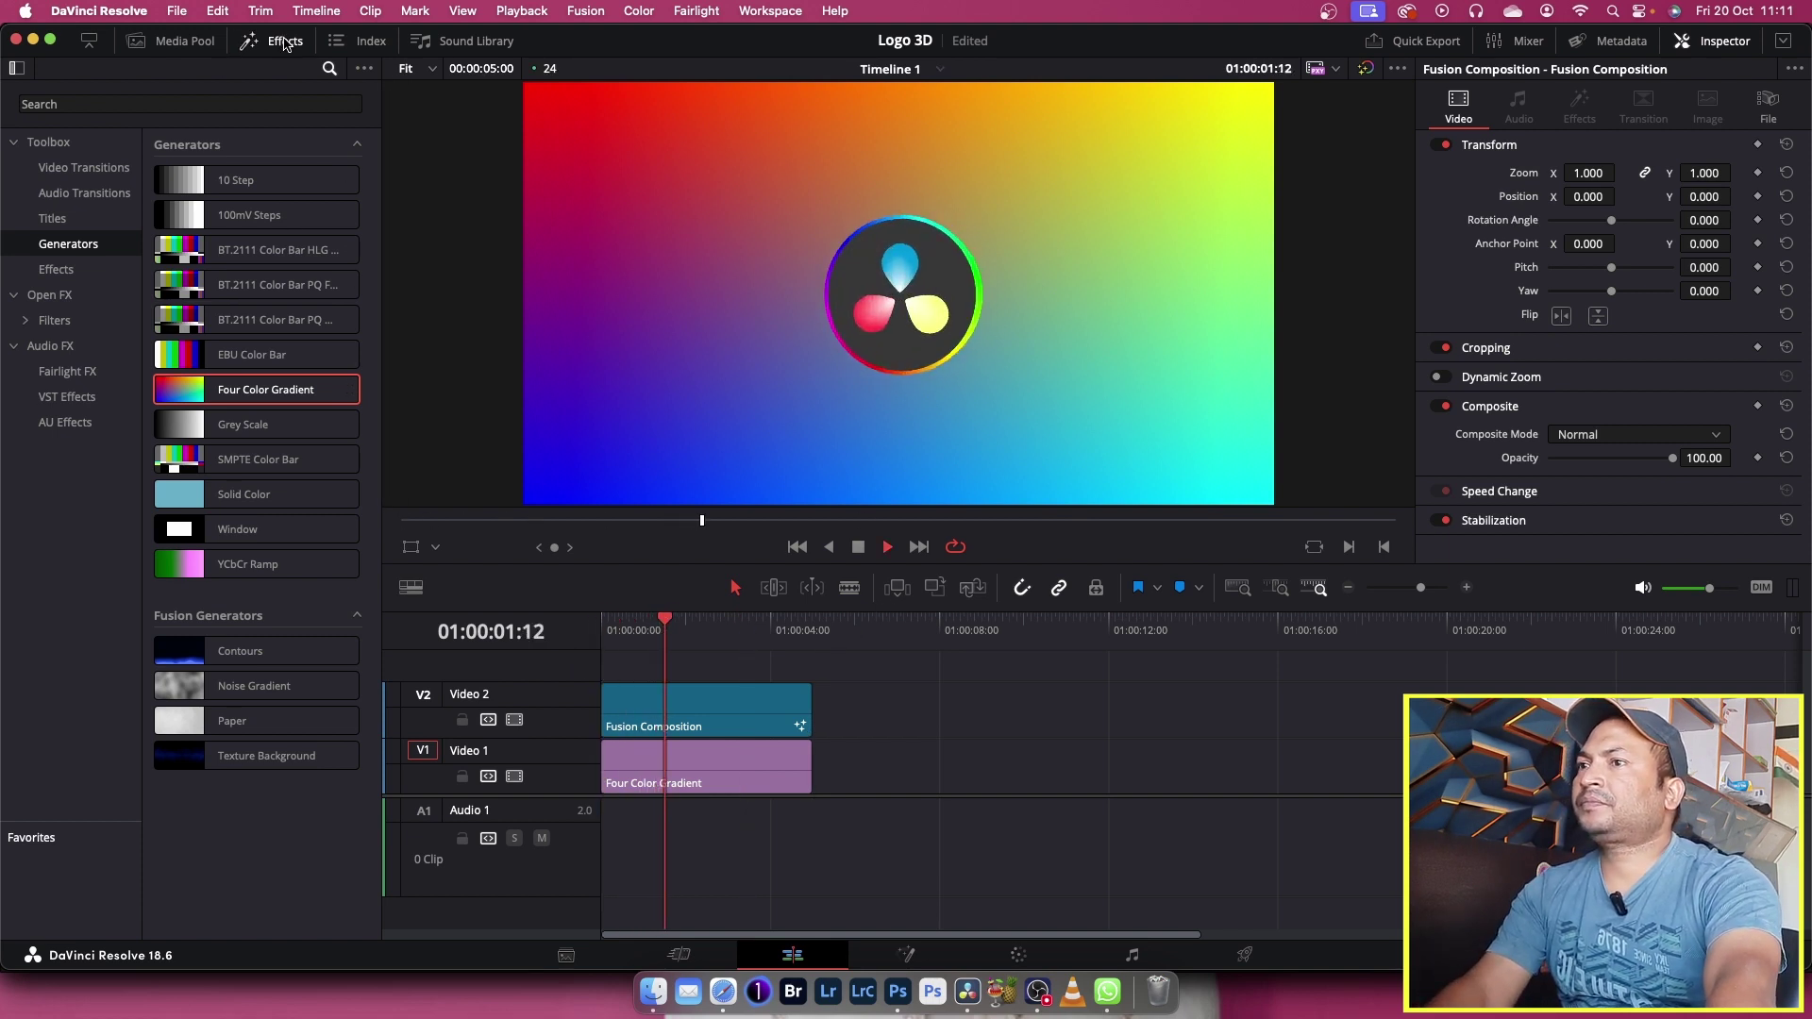
click(272, 40)
Enlarge the viewer by lowering the viewer/timeline divider, then stop and rewind to the start.
drag(329, 564, 331, 648)
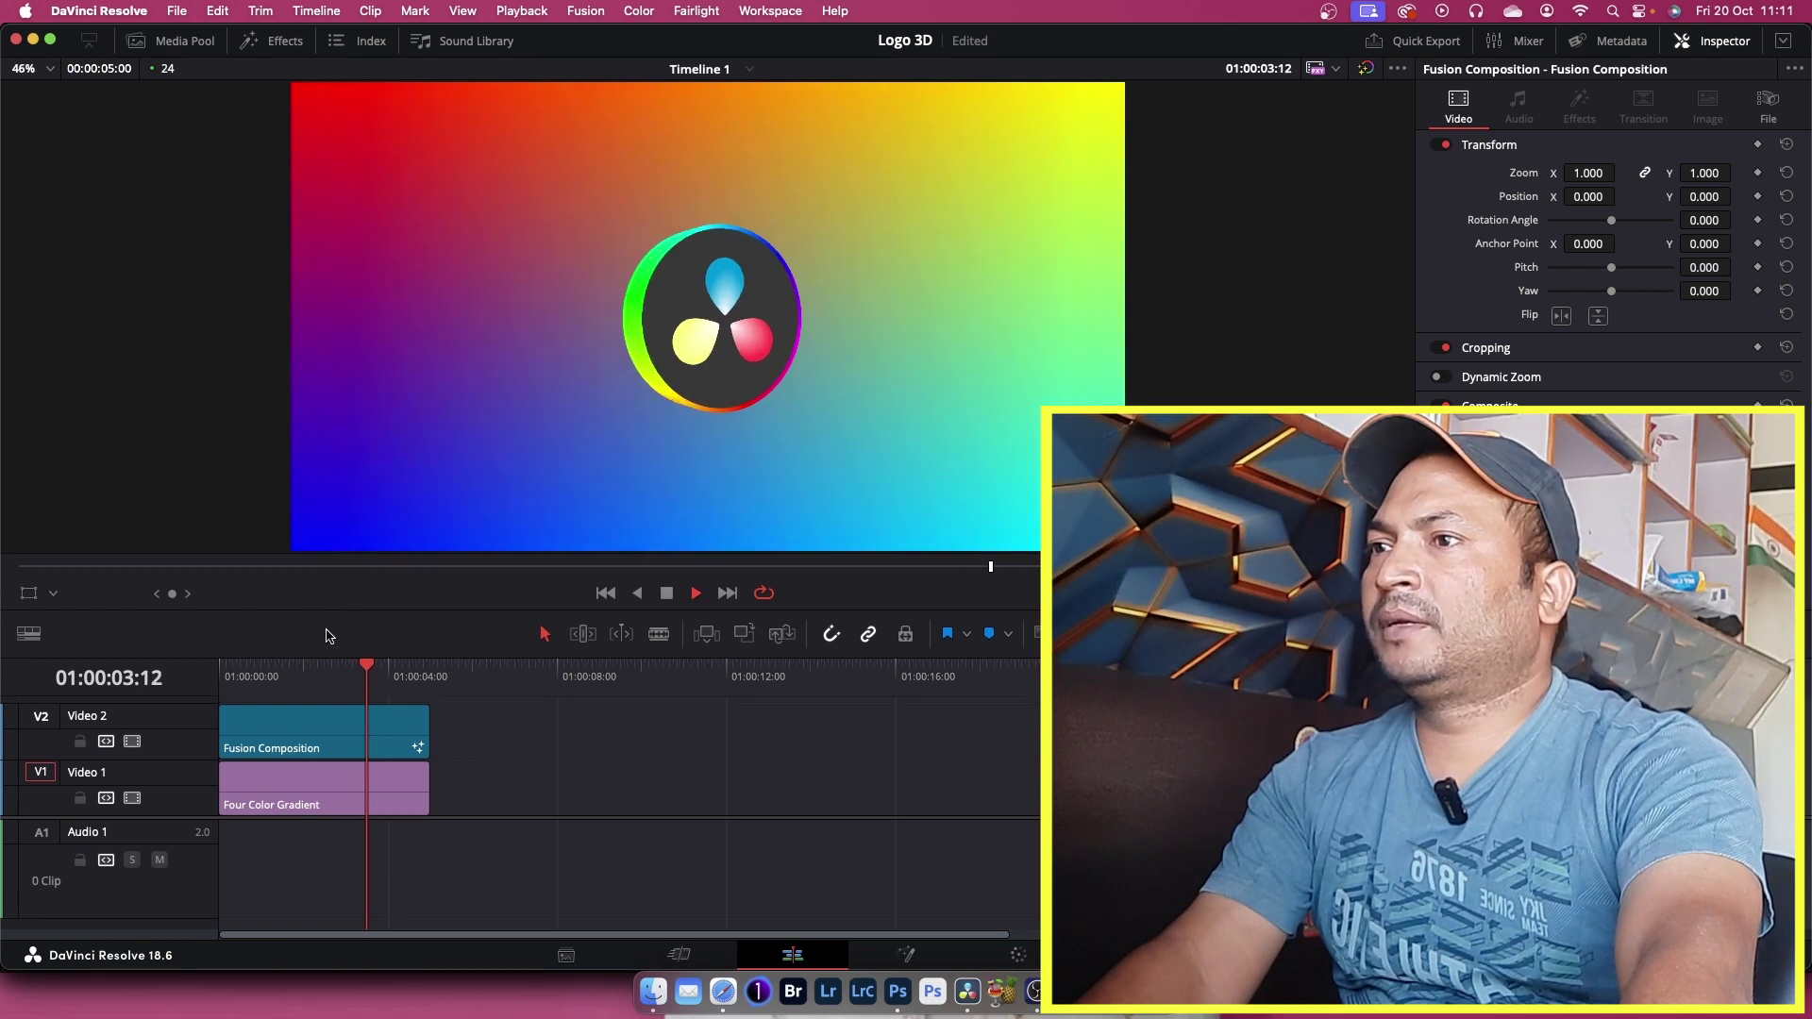
key(space)
key(Home)
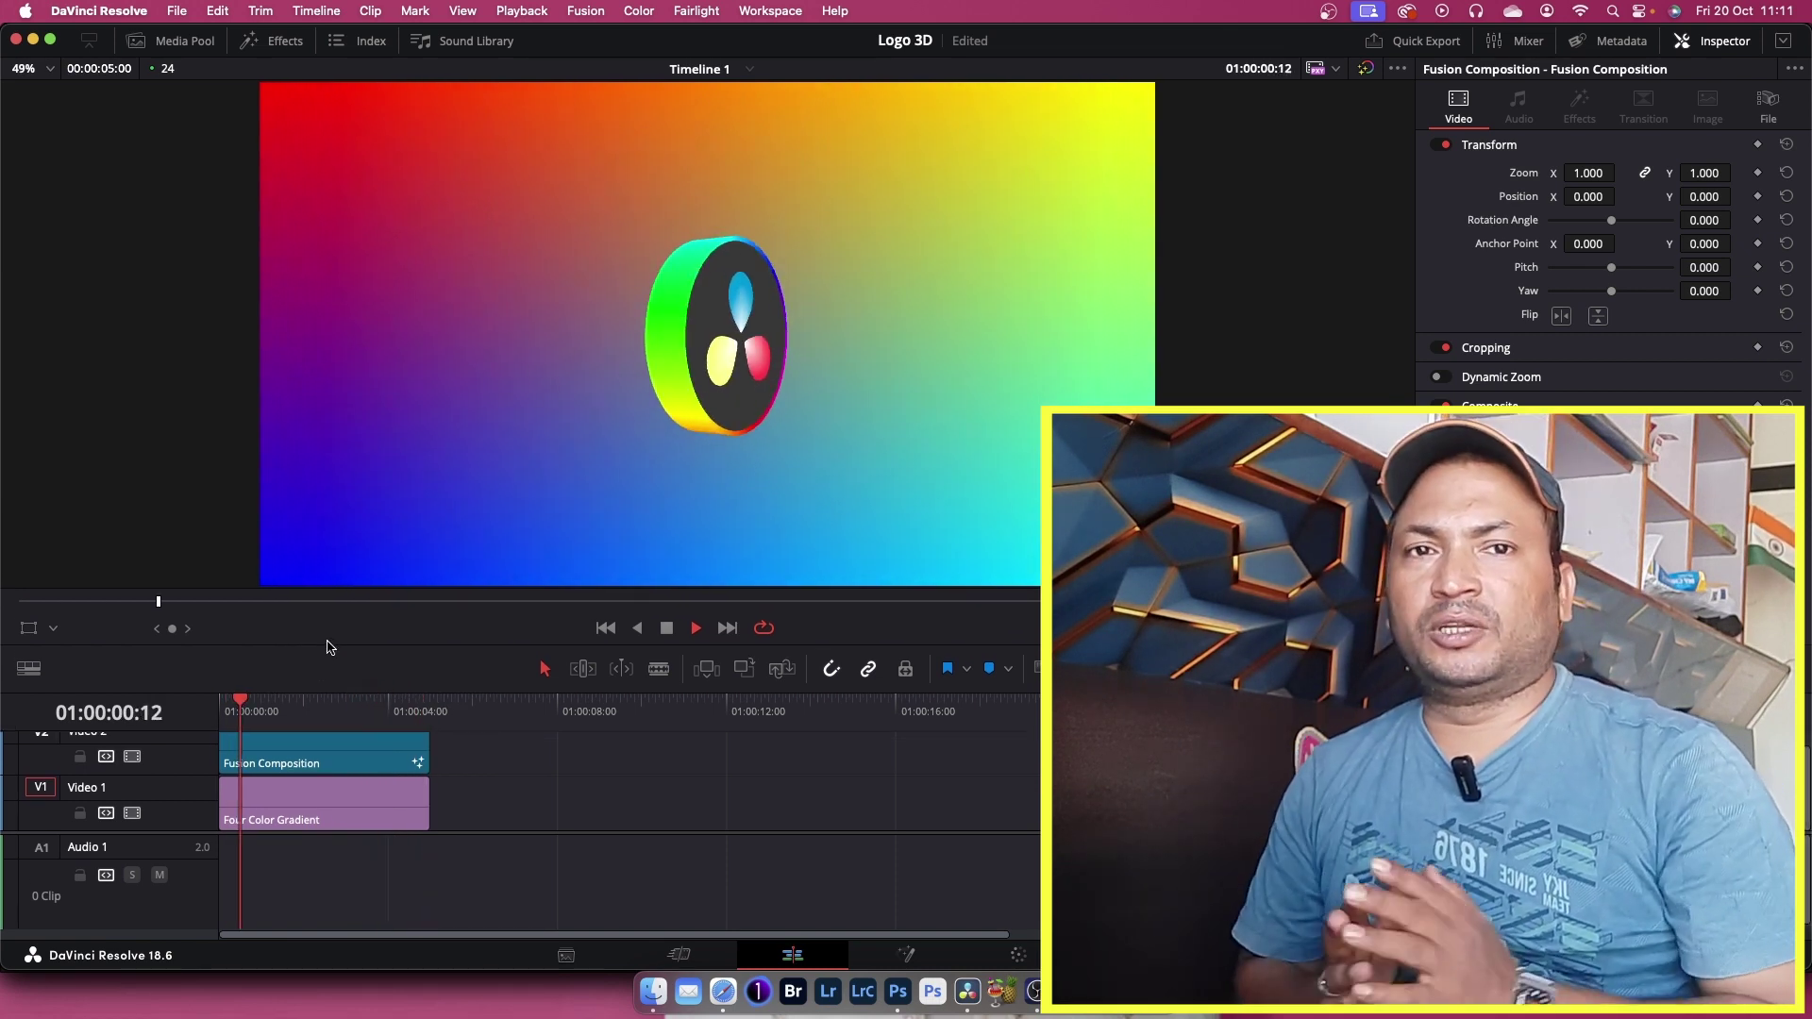